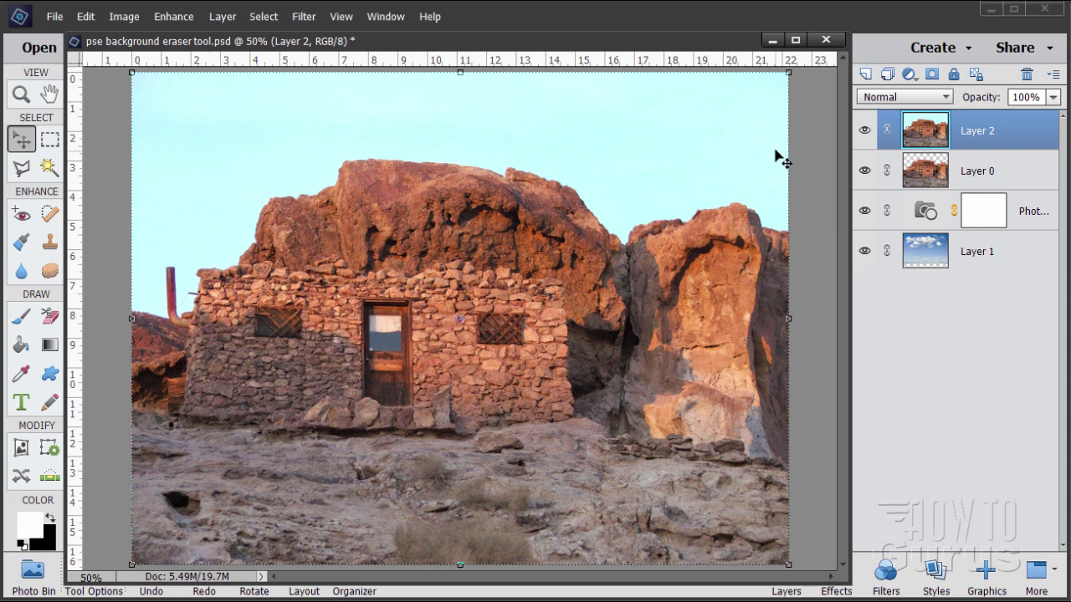
- Dock the document window as a tab and hide Layer 2 to compare the original photo with the replaced sky
left_click(865, 131)
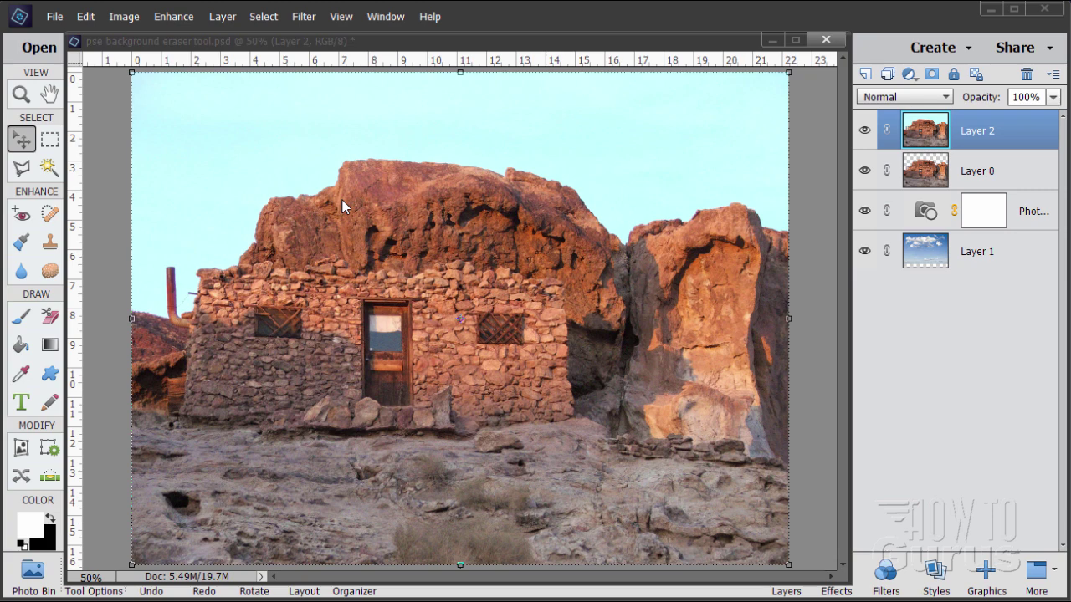
left_click_drag(282, 42, 308, 75)
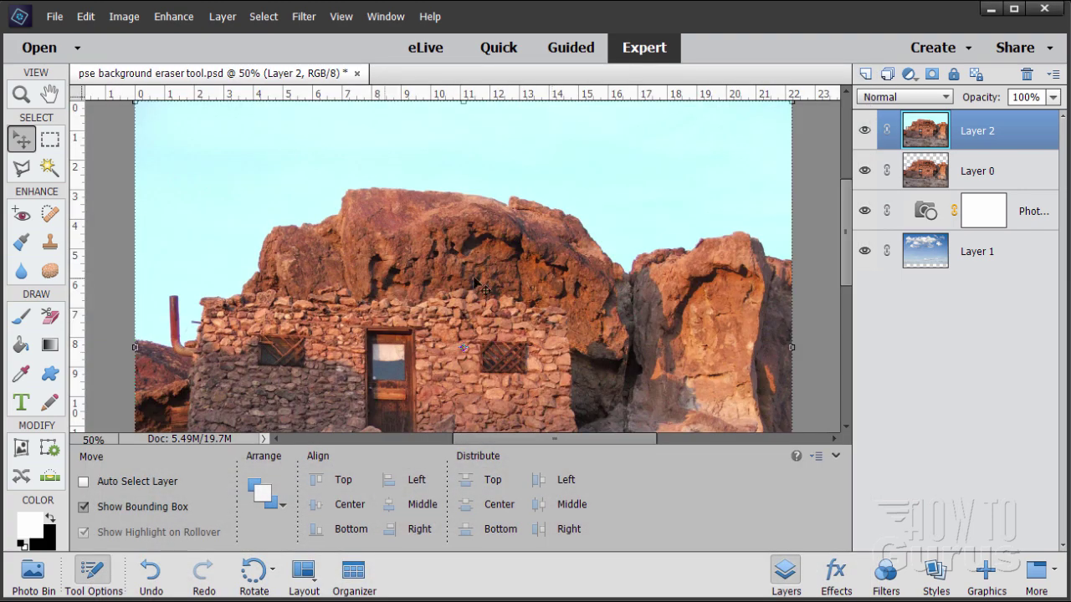
mouse_move(847, 267)
left_mouse_down()
mouse_move(849, 255)
mouse_move(844, 268)
left_mouse_up()
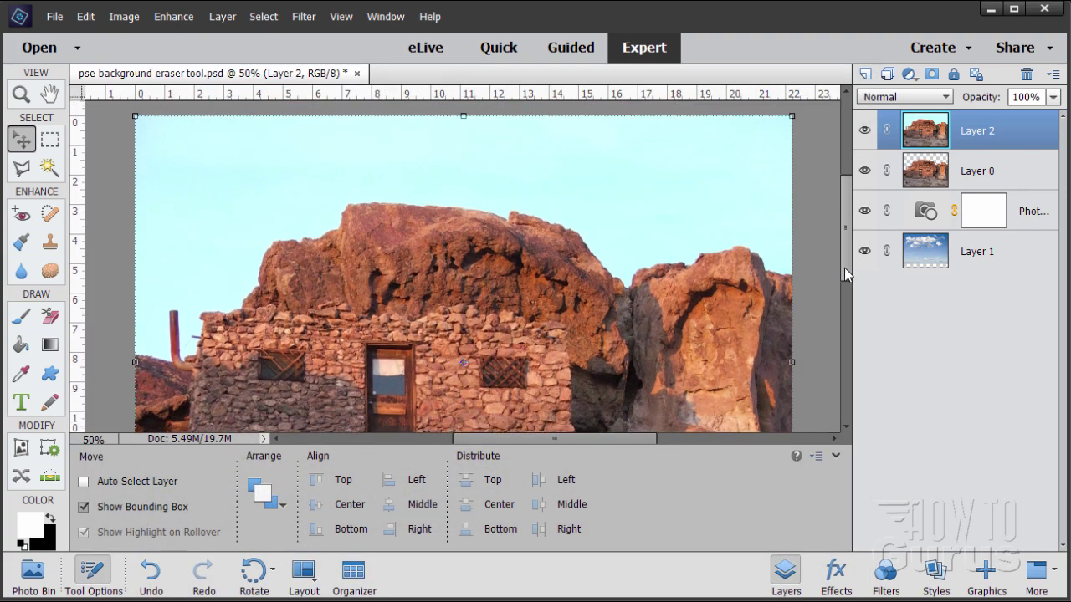
left_click(865, 132)
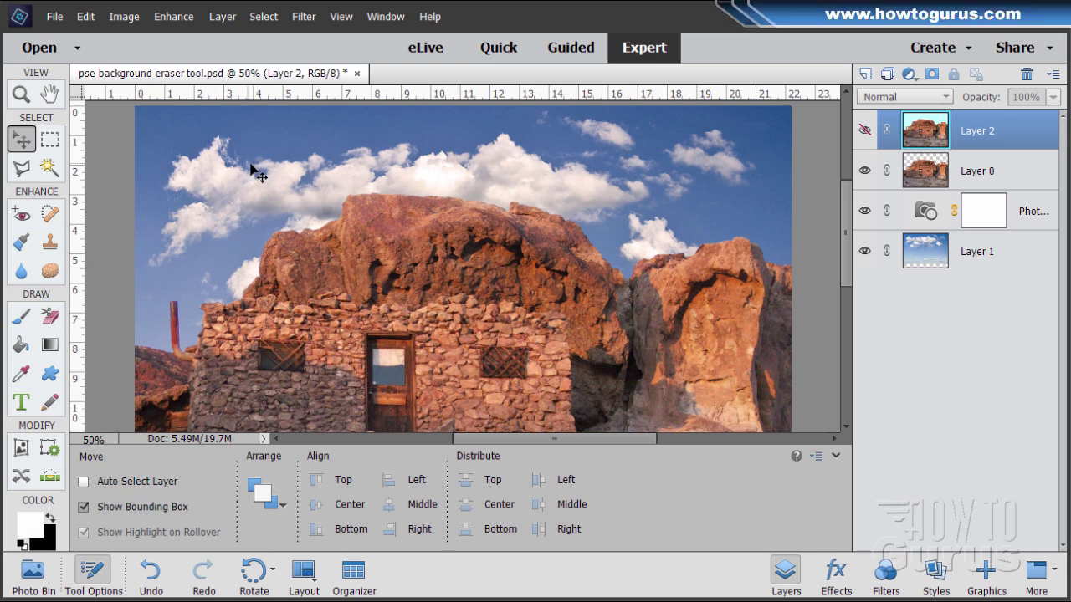
- Close the current document without saving, then open the recently edited DSCF2507.JPG as a docked tab
left_click(358, 74)
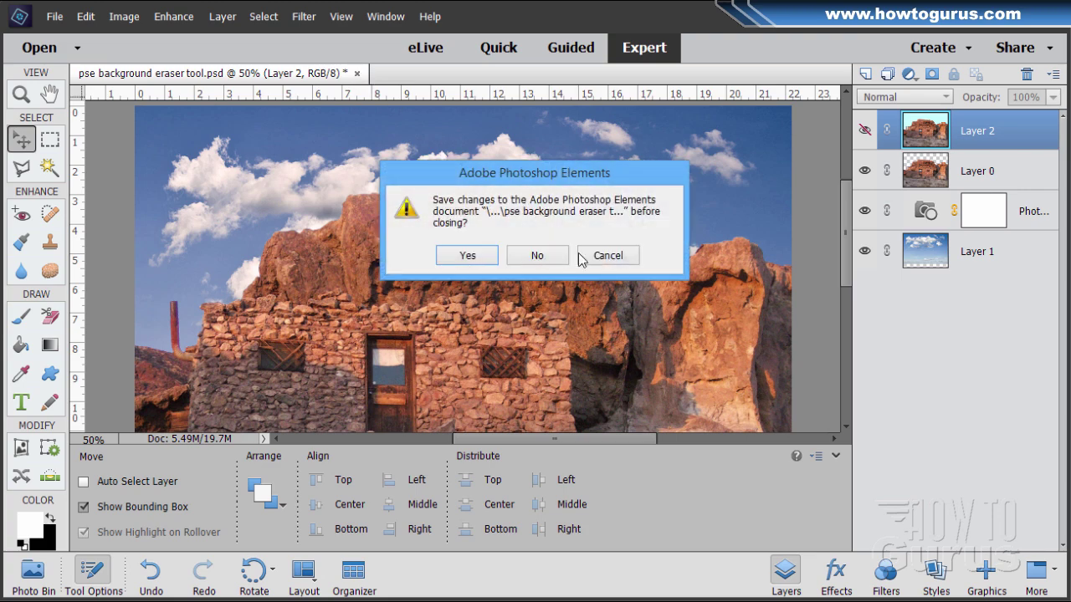
left_click(539, 254)
left_click(53, 16)
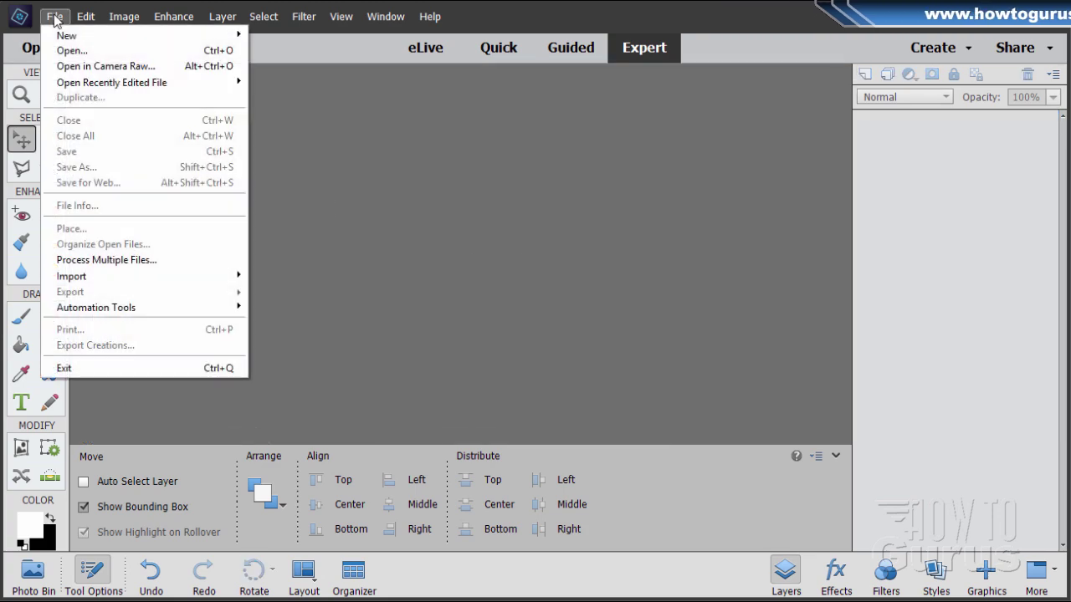
mouse_move(111, 82)
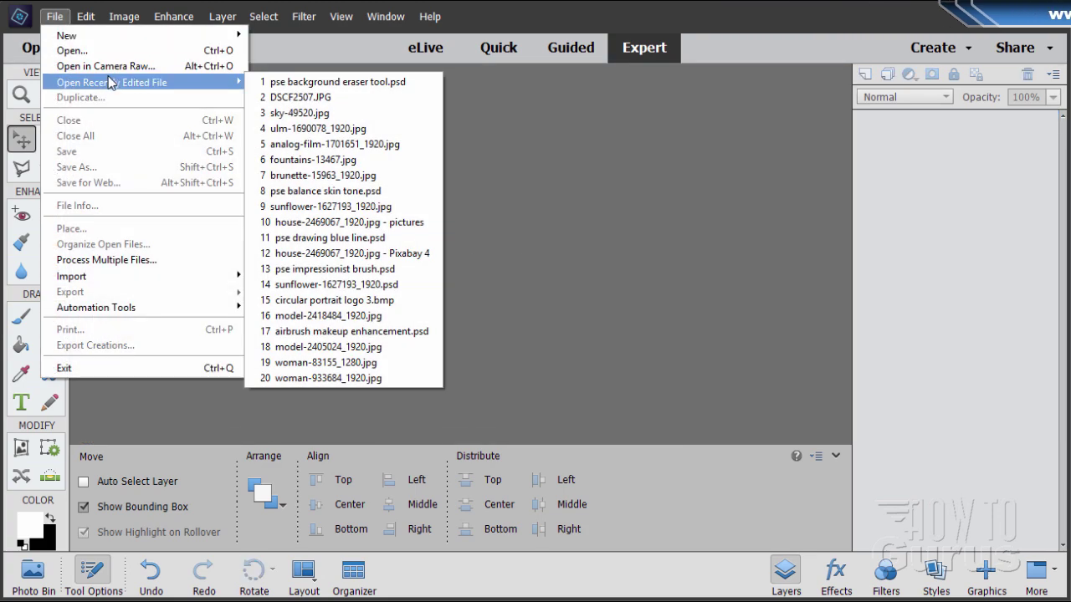
left_click(337, 98)
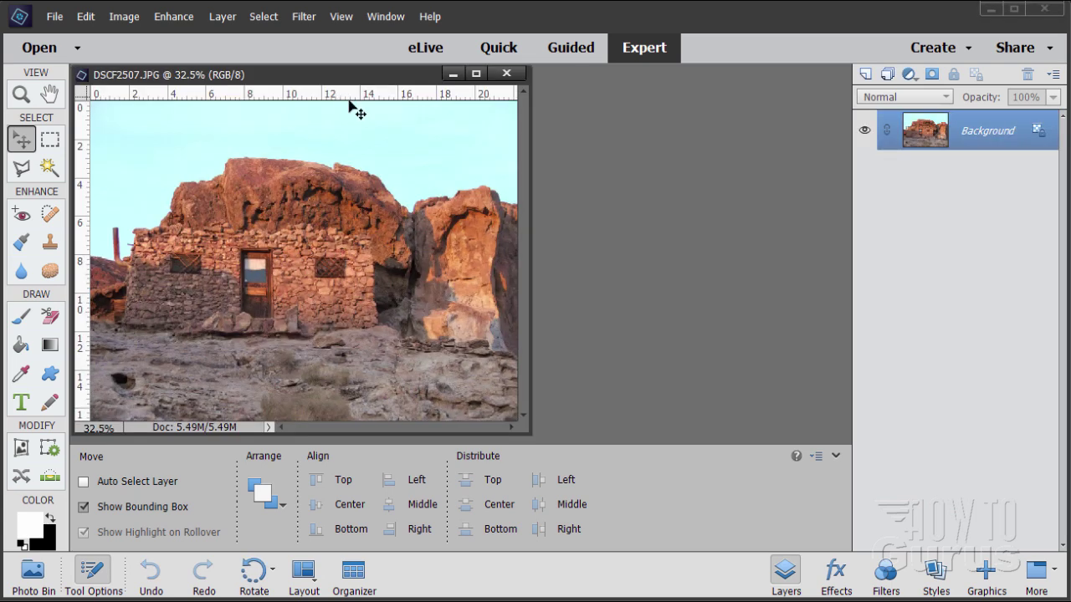
left_click_drag(318, 81, 440, 103)
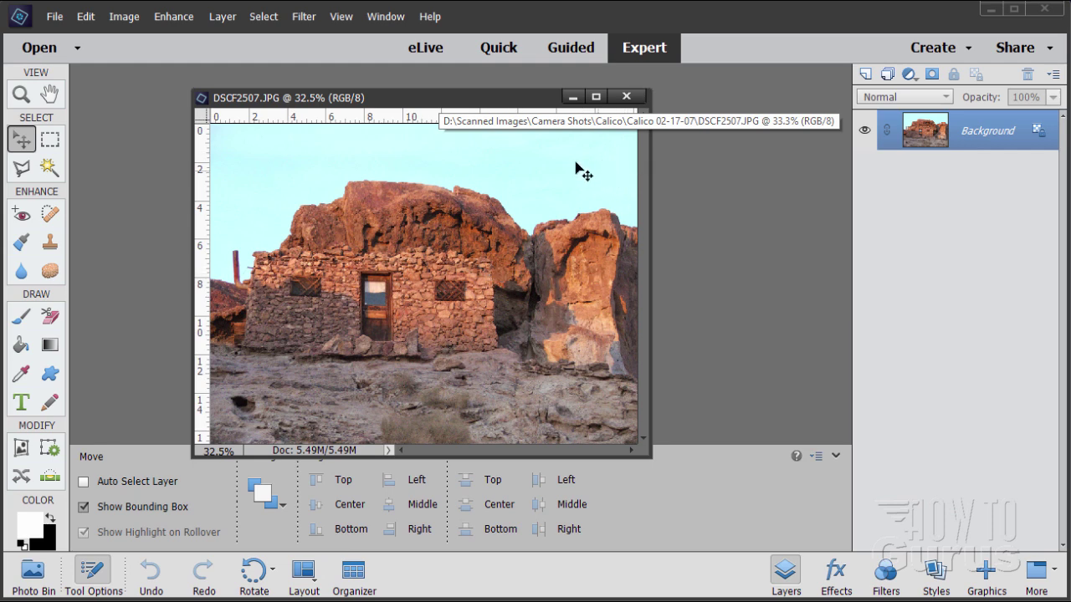
left_click_drag(394, 104, 390, 70)
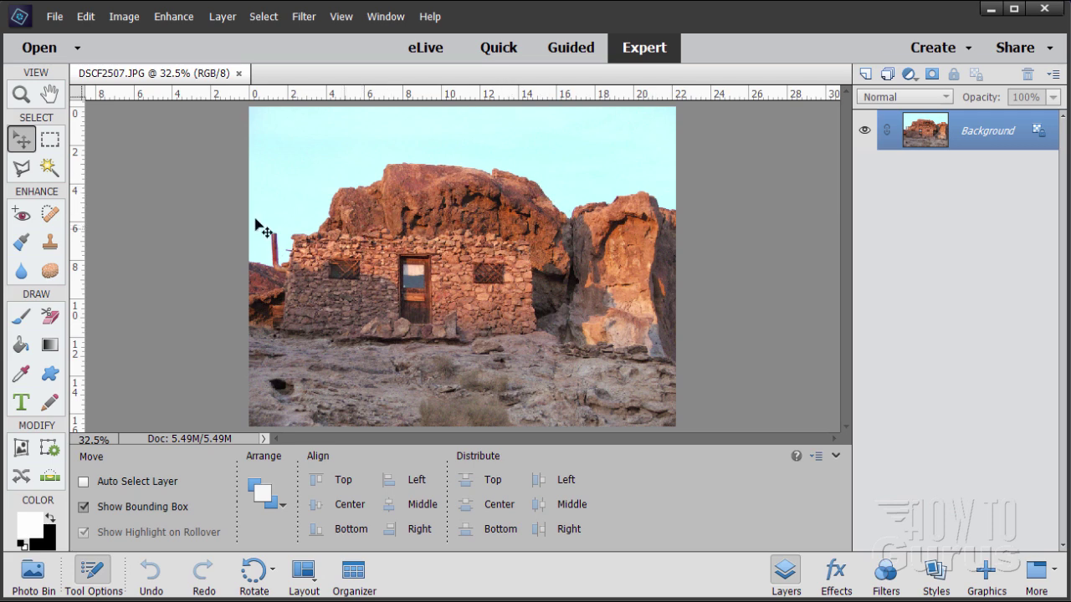
- Examine the stovepipe, thin wire and stone wall edge against the sky at 200% zoom
left_click(21, 95)
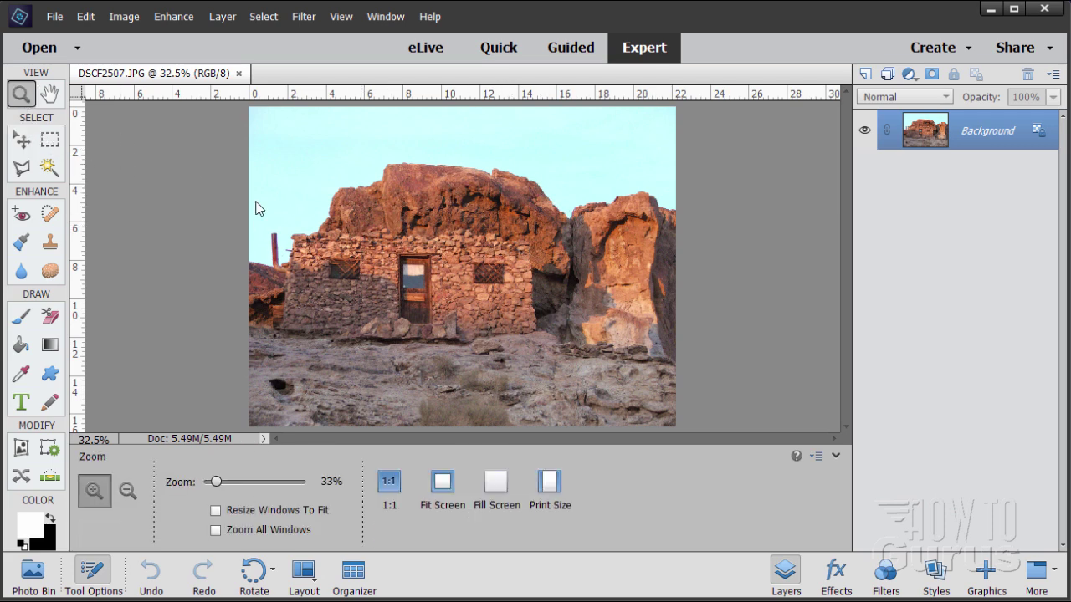
left_click(294, 239)
left_click(278, 231)
left_click(278, 232)
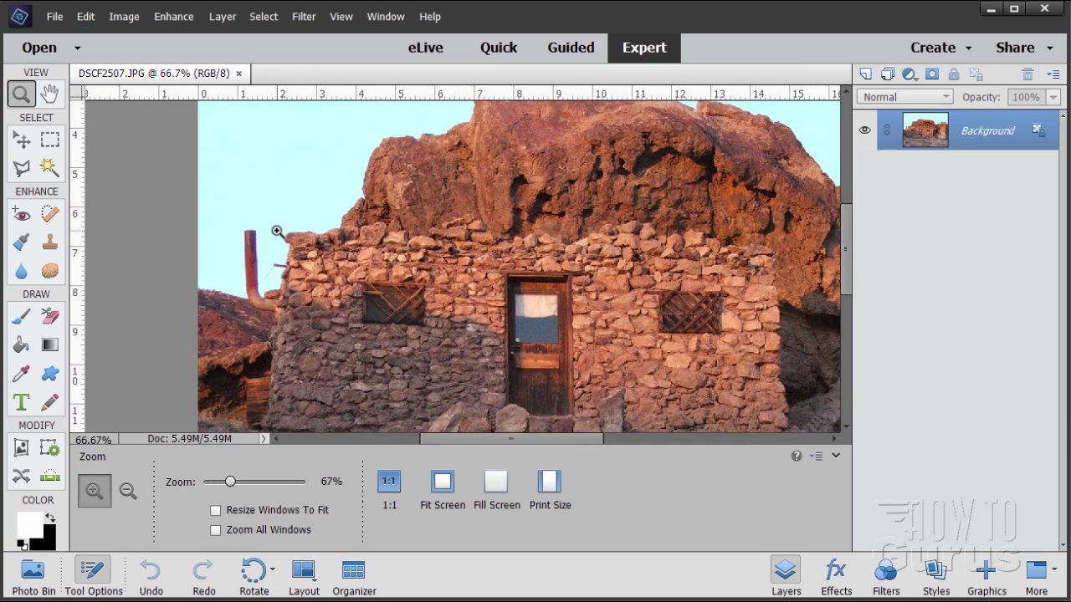
left_click(278, 232)
left_click(267, 242)
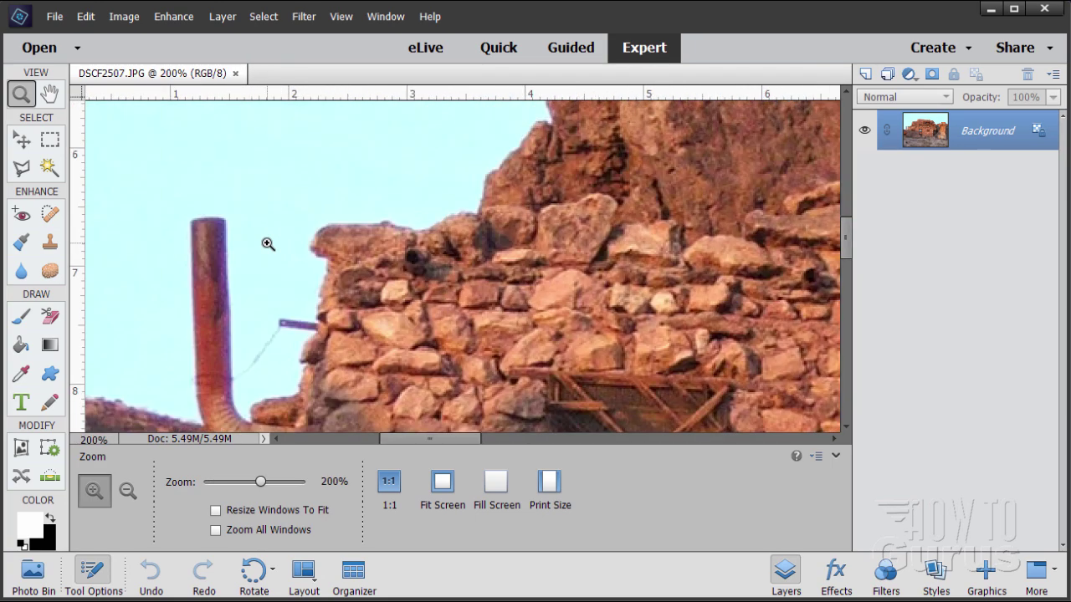
scroll(269, 245, "down", 1)
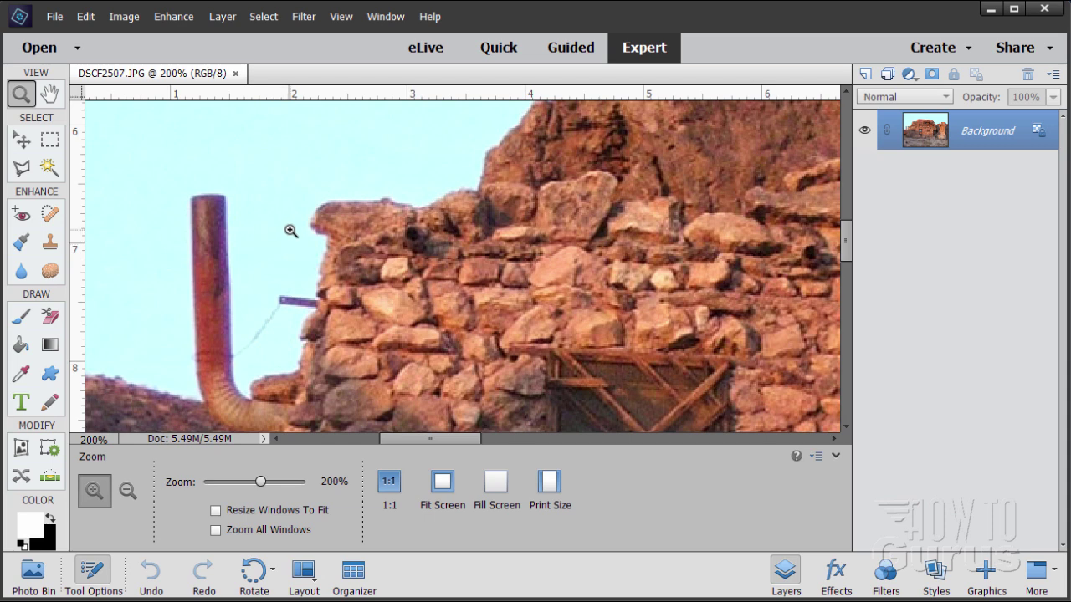
scroll(290, 231, "down", 1)
left_click(23, 140)
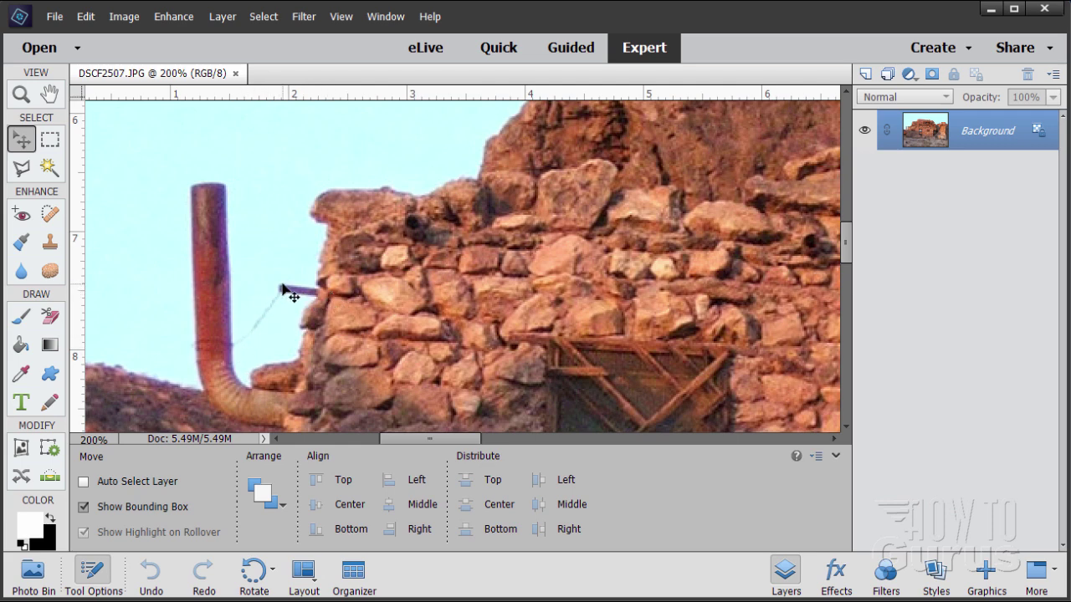
scroll(351, 297, "up", 5)
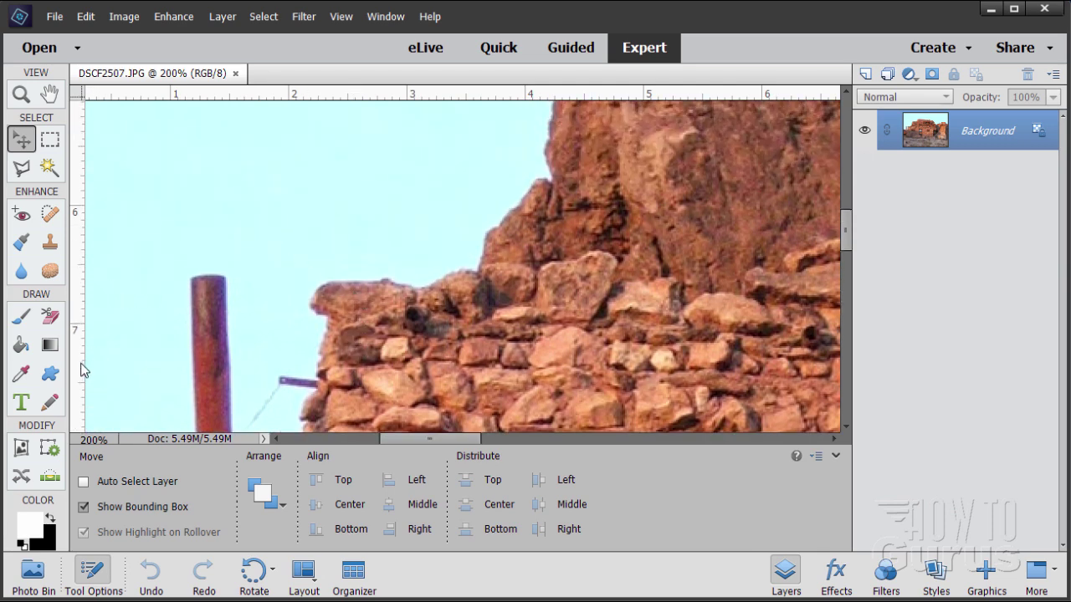
- Activate the Background Eraser with a brush size of 32 px
left_click(49, 318)
left_click(92, 485)
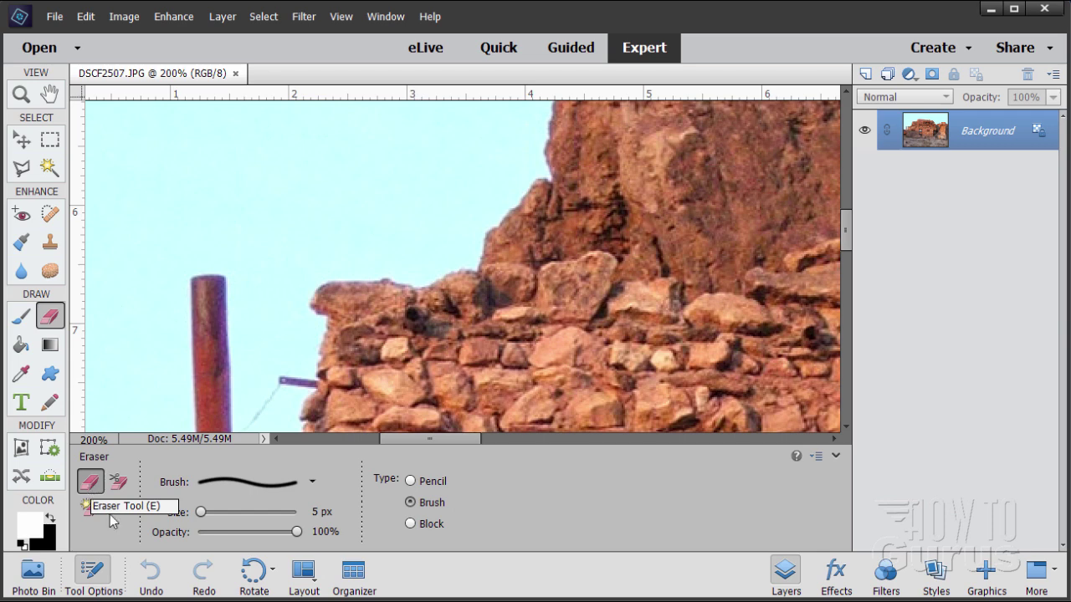
left_click(120, 483)
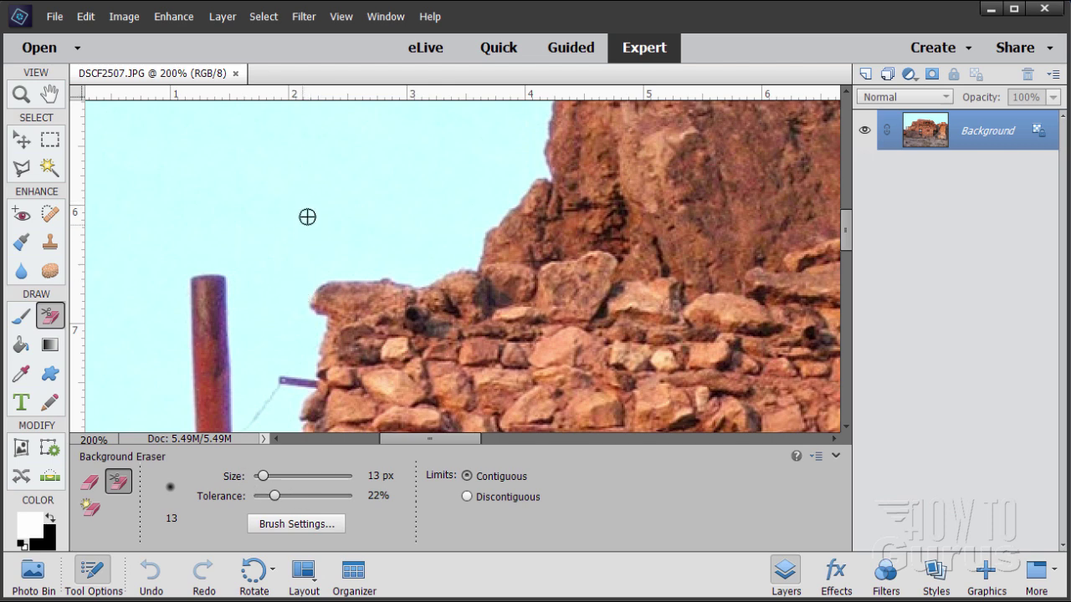
left_click_drag(262, 476, 278, 476)
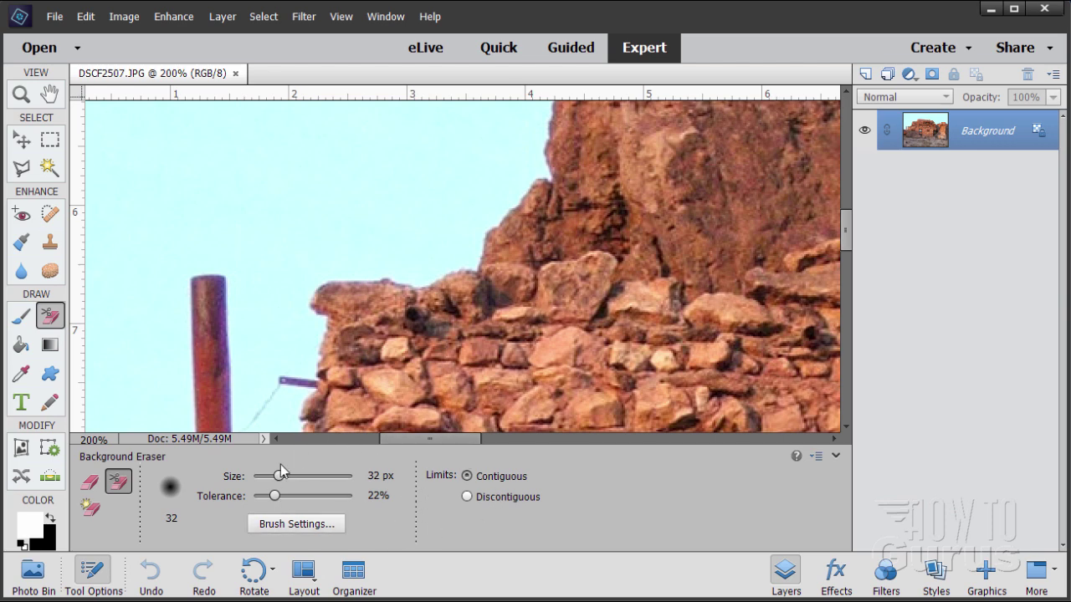
- Try Pen Pressure as the brush tolerance control, and set it back to Off
left_click(277, 525)
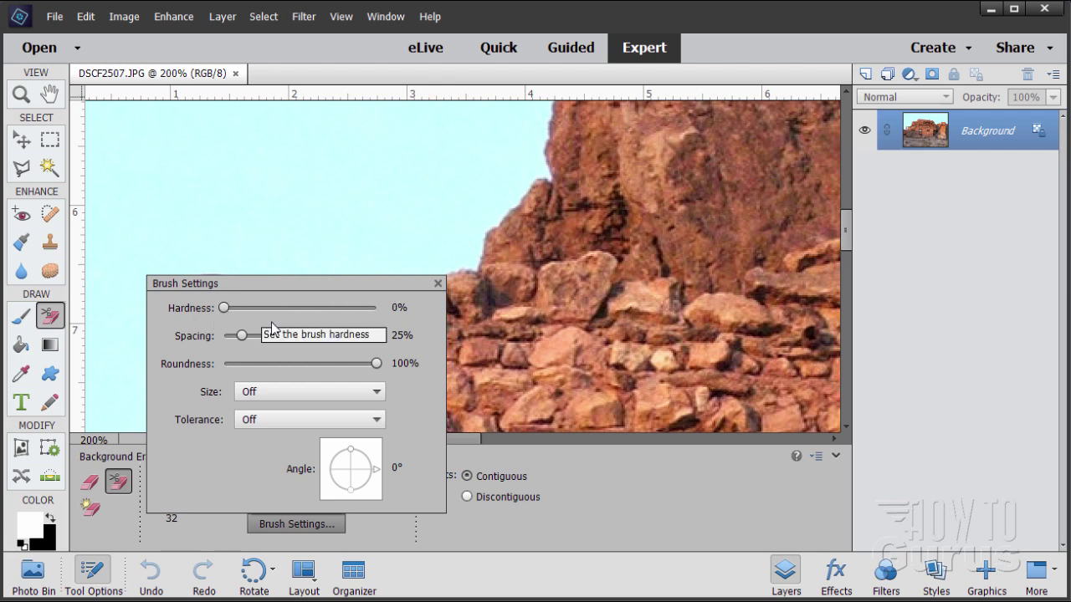
left_click(344, 419)
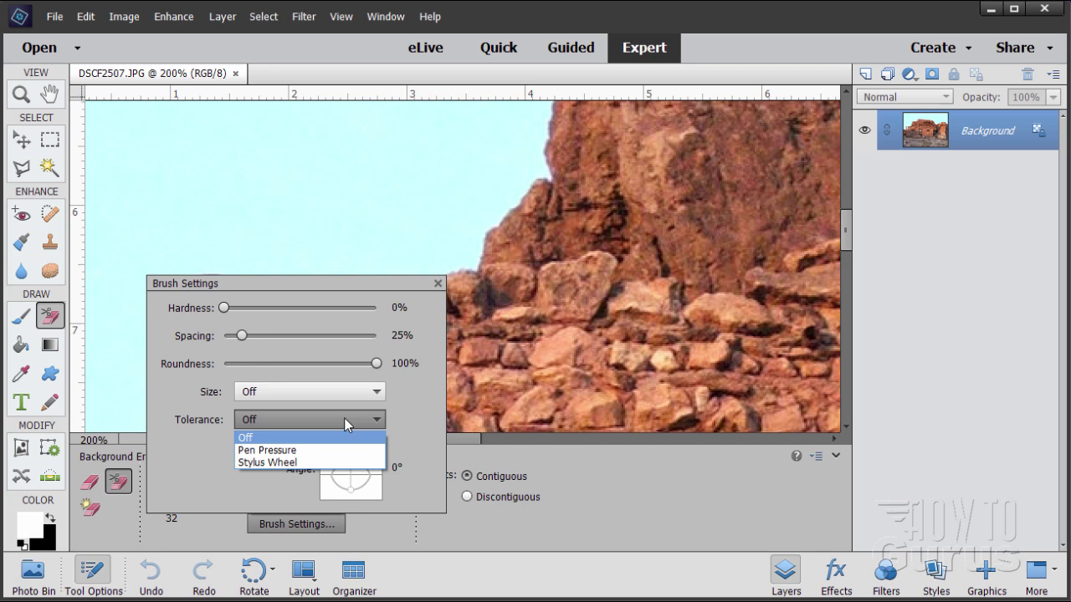
left_click(284, 451)
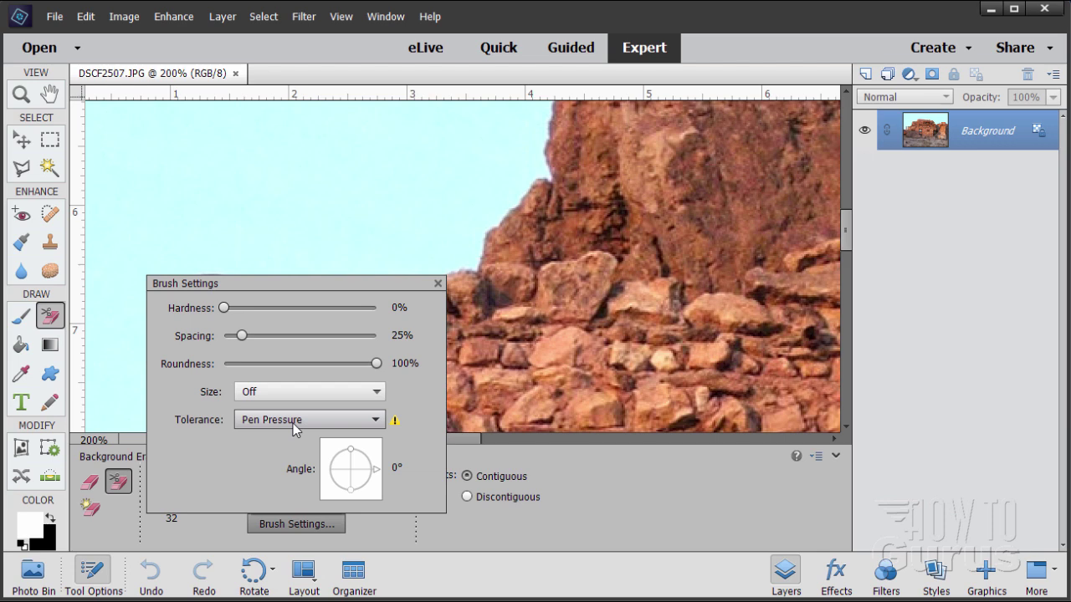
left_click(293, 428)
left_click(272, 458)
left_click(272, 421)
left_click(256, 434)
left_click(437, 284)
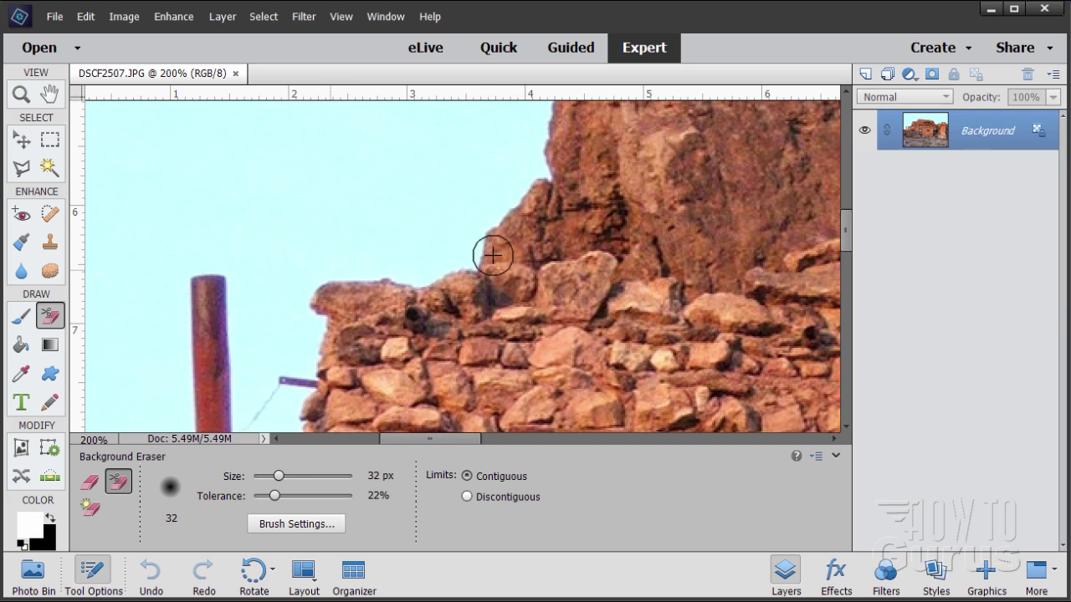
- Duplicate the Background layer and hide the original Background
left_click_drag(930, 141, 867, 75)
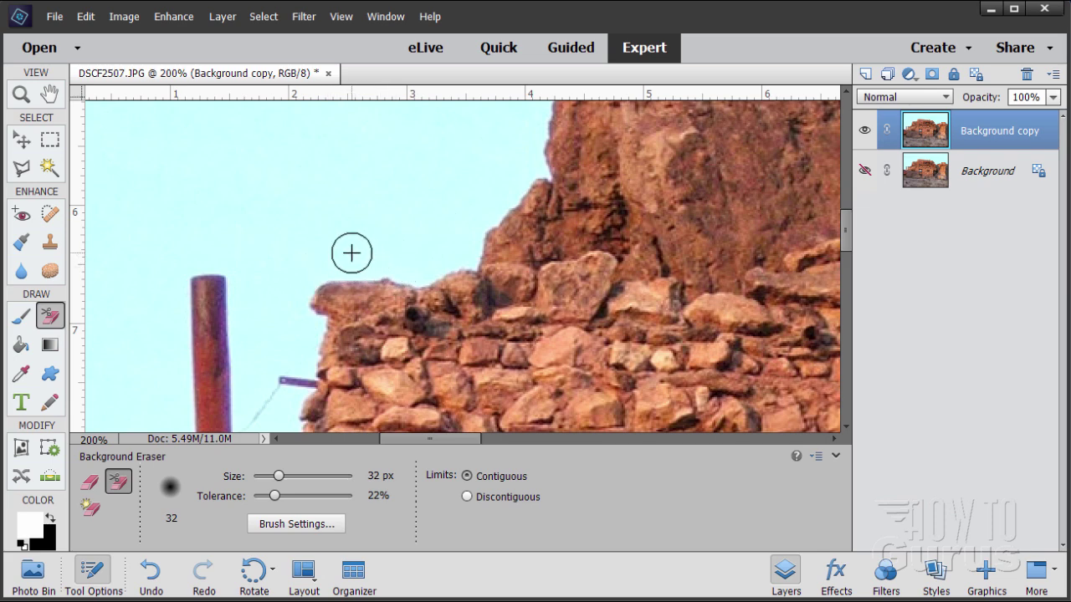
- Try erasing the sky along the wall's upper edge and up the rock slope with the soft 32 px Background Eraser
left_click(318, 280)
mouse_move(341, 271)
left_mouse_down()
mouse_move(423, 270)
mouse_move(454, 263)
mouse_move(466, 246)
mouse_move(411, 276)
left_mouse_up()
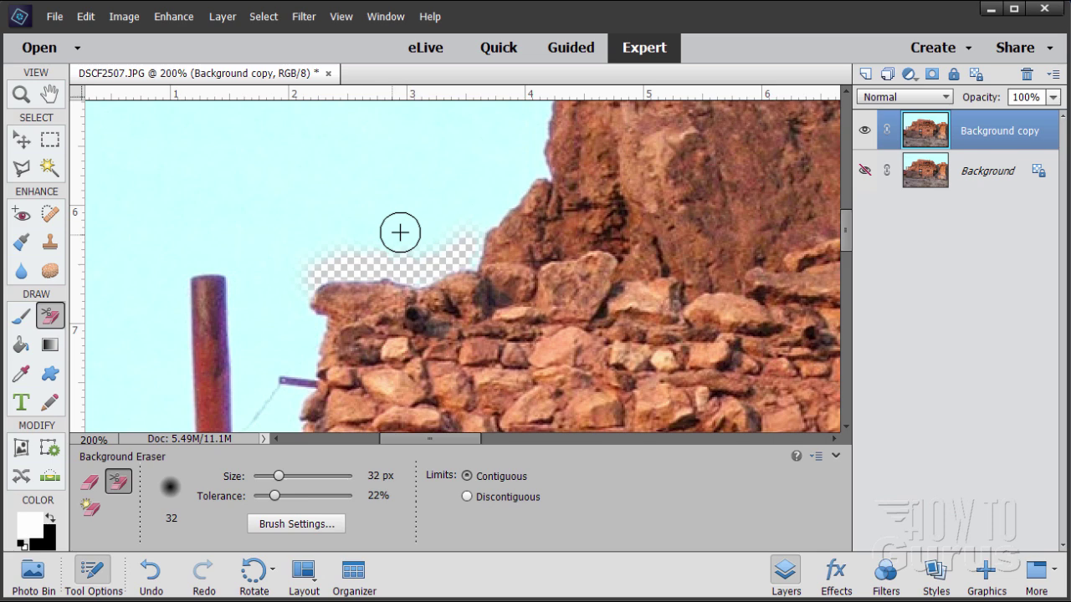
key("ctrl+z")
mouse_move(473, 249)
left_mouse_down()
mouse_move(486, 215)
mouse_move(523, 184)
mouse_move(531, 143)
left_mouse_up()
mouse_move(485, 211)
left_mouse_down()
mouse_move(441, 262)
mouse_move(474, 260)
mouse_move(387, 271)
left_mouse_up()
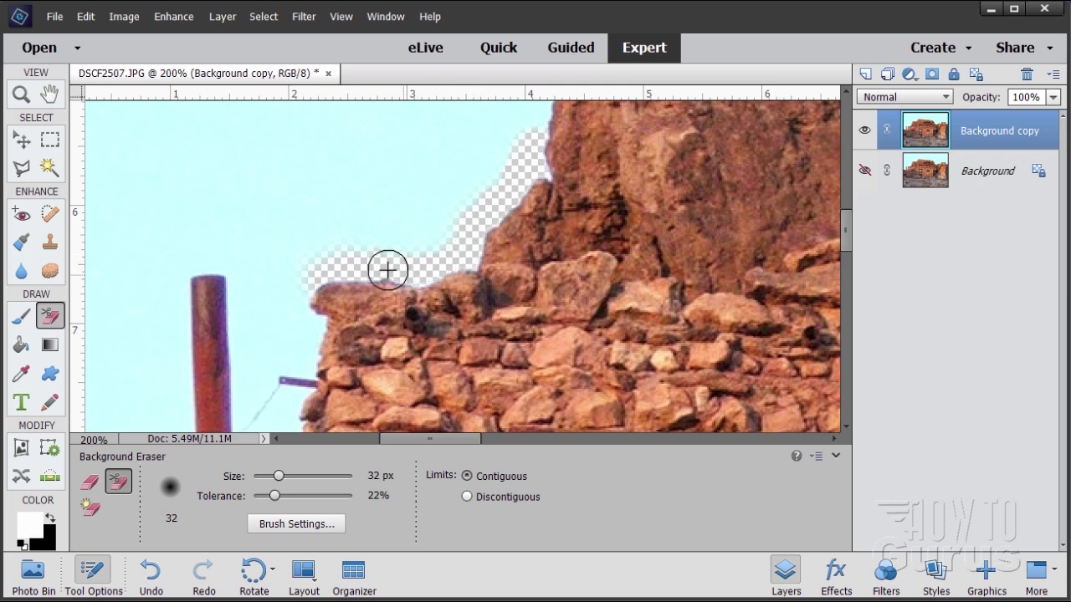
- Undo the Background Eraser strokes along the wall and rock edge
left_click(22, 140)
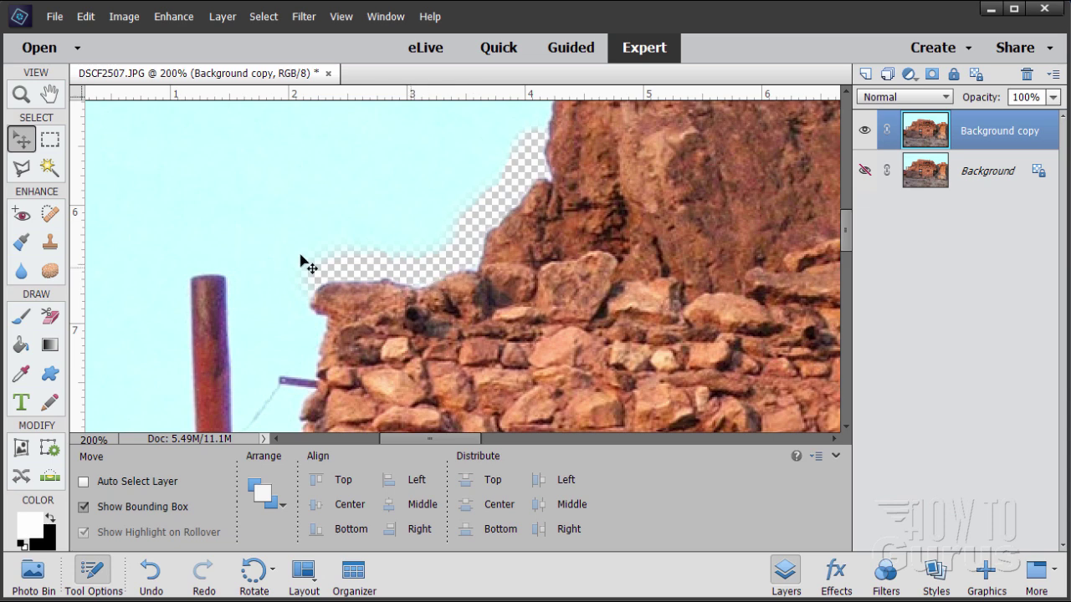
left_click(85, 16)
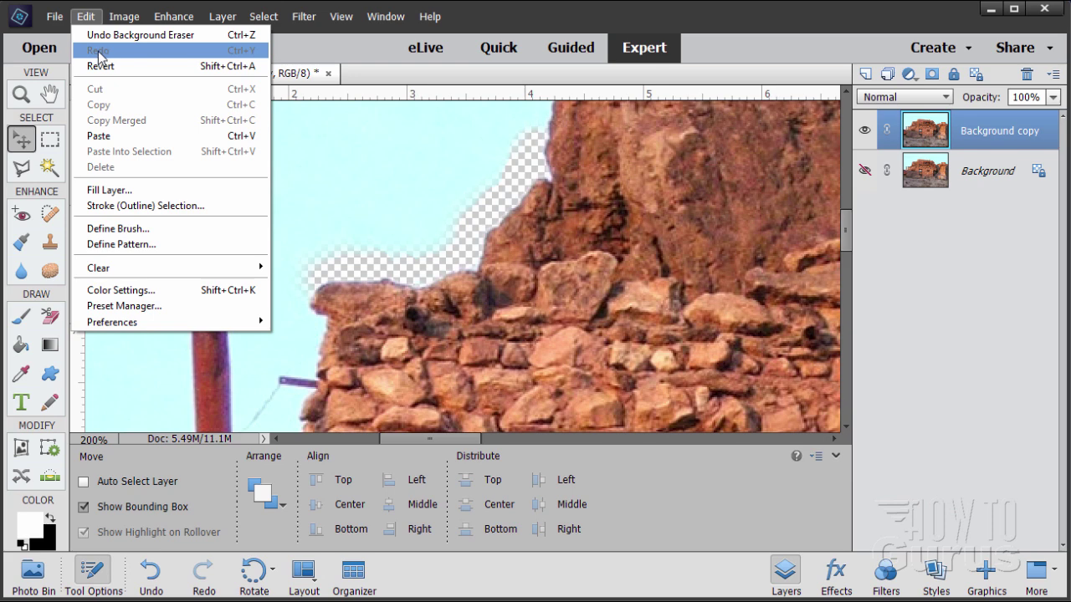
left_click(93, 34)
left_click(85, 16)
left_click(100, 36)
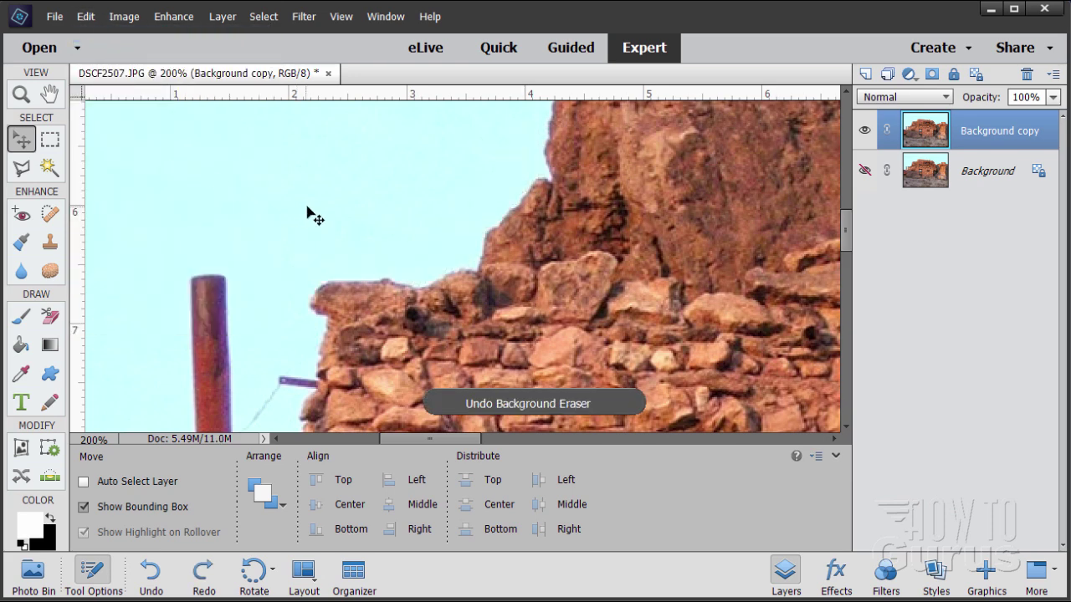
- Increase the hardness of the Background Eraser's brush to about the middle of its range
left_click(52, 318)
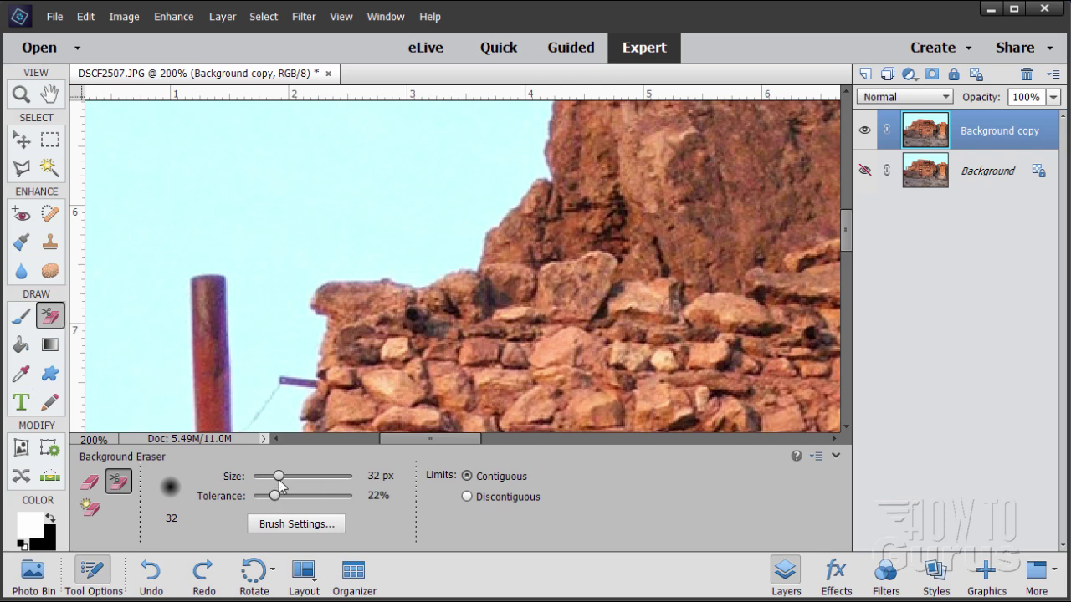
left_click(280, 525)
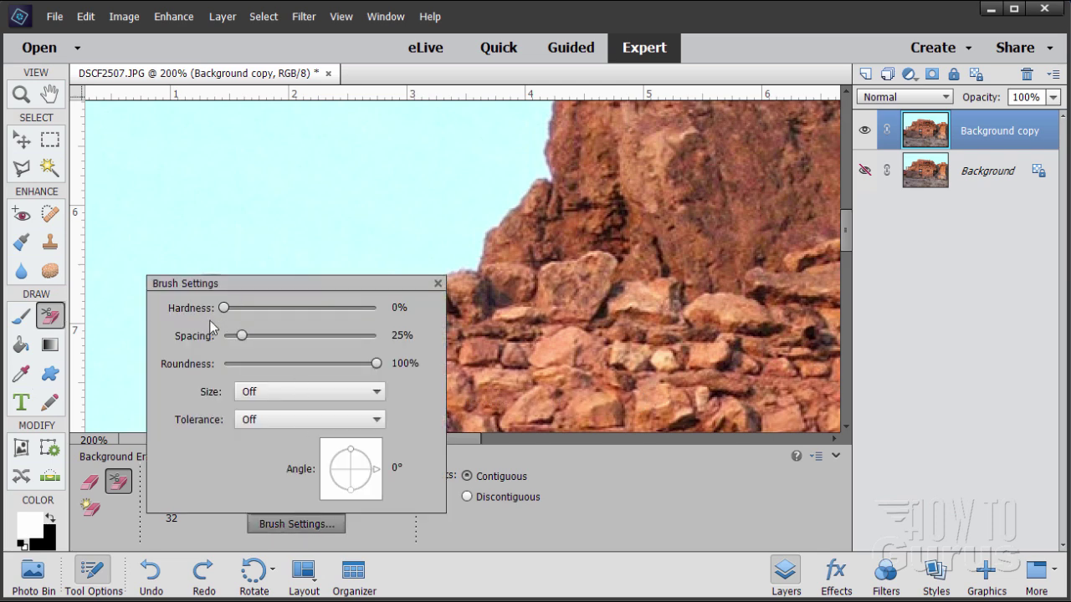
left_click(299, 309)
left_click(437, 284)
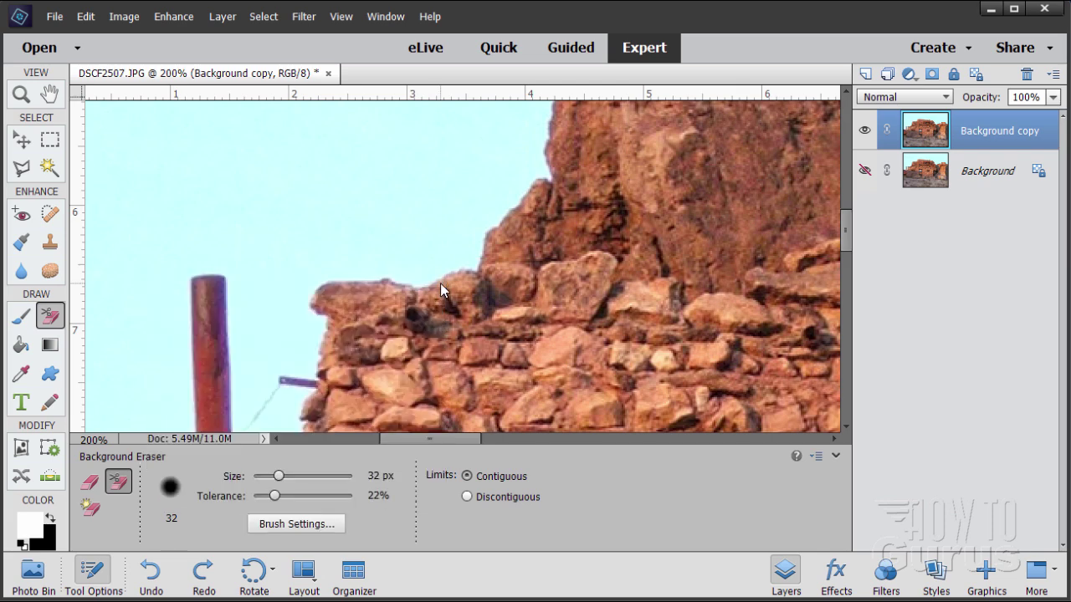
- Erase a strip of sky just above the stone wall, up to the foot of the rock, with the harder Background Eraser brush
left_click(312, 265)
mouse_move(360, 265)
left_mouse_down()
mouse_move(429, 268)
mouse_move(465, 252)
mouse_move(478, 229)
mouse_move(465, 258)
mouse_move(425, 268)
mouse_move(330, 242)
left_mouse_up()
key("ctrl+z")
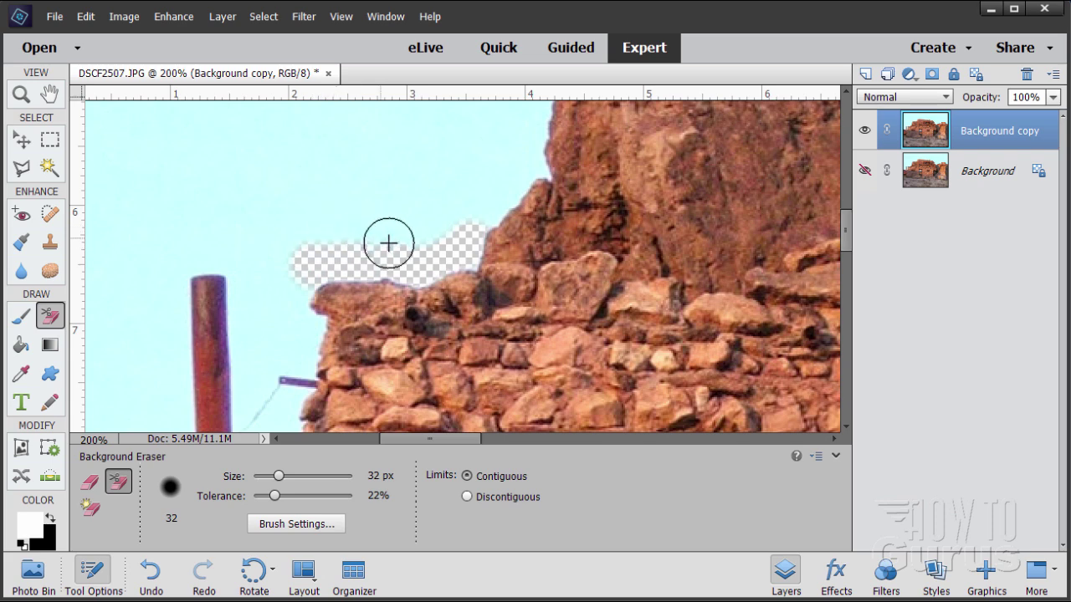
mouse_move(466, 238)
left_mouse_down()
mouse_move(459, 256)
mouse_move(426, 267)
mouse_move(376, 256)
left_mouse_up()
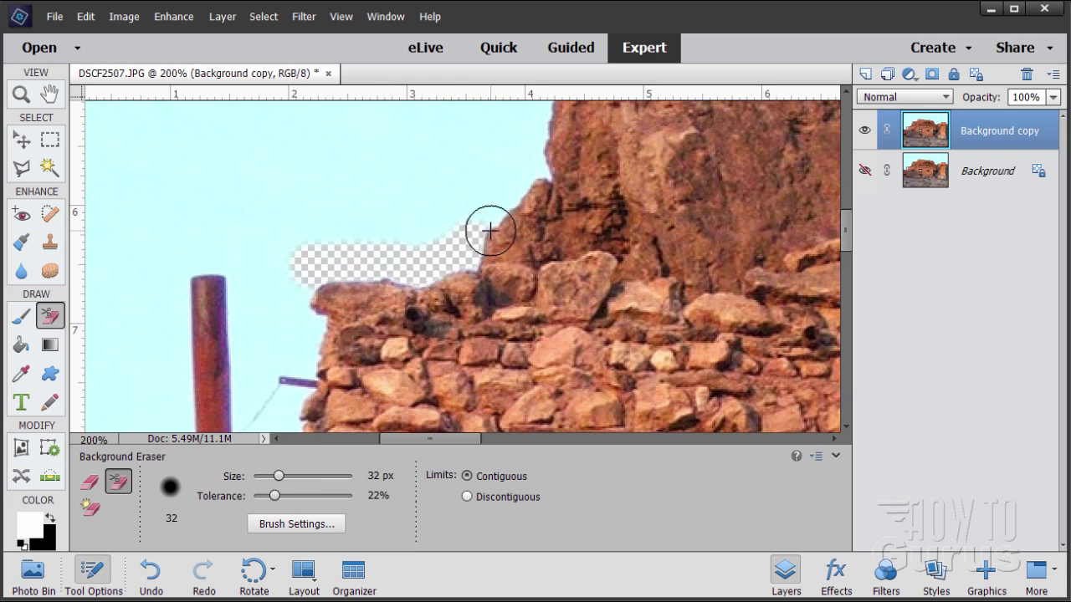
left_click_drag(469, 226, 466, 259)
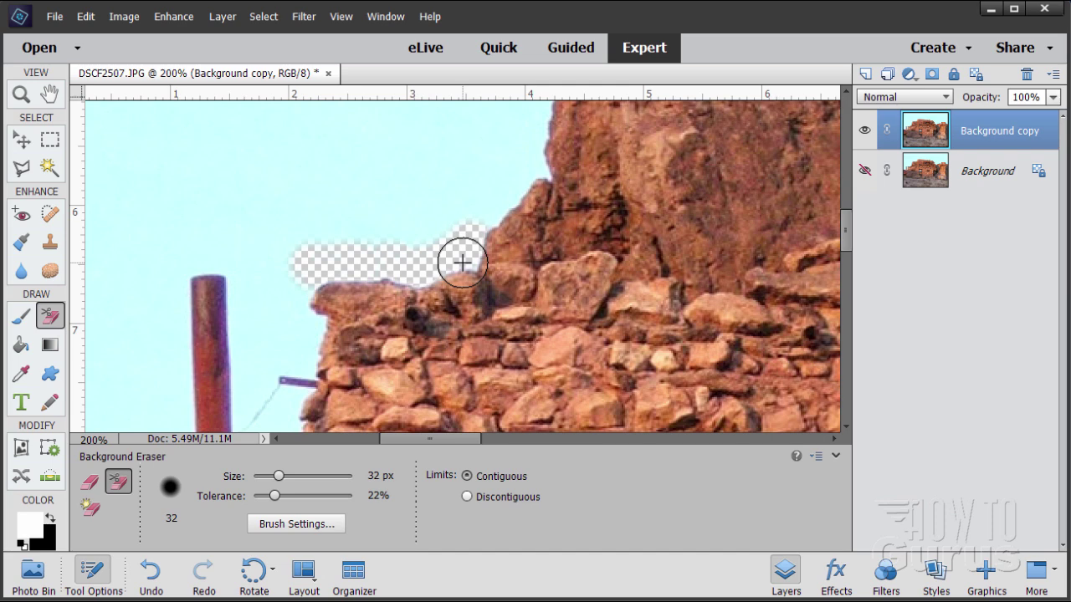
- Erase the sky along the wall's outer end, around the metal pipe and along the hill's edge with the Background Eraser
mouse_move(309, 270)
left_mouse_down()
mouse_move(477, 251)
mouse_move(474, 226)
mouse_move(538, 156)
mouse_move(483, 231)
mouse_move(467, 237)
mouse_move(504, 191)
mouse_move(467, 242)
mouse_move(390, 269)
left_mouse_up()
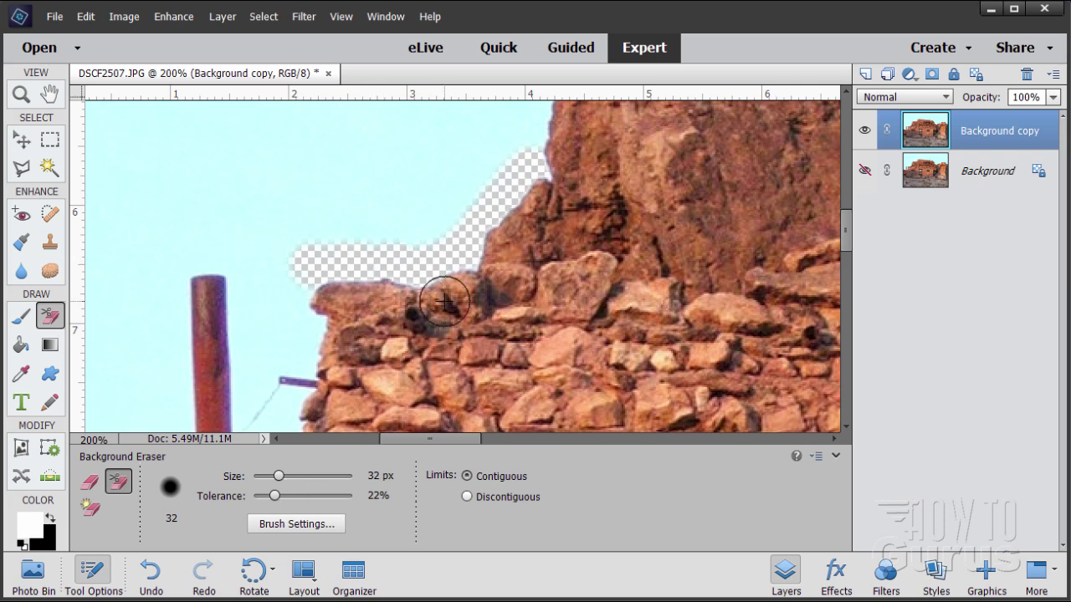
left_click_drag(317, 276, 296, 299)
mouse_move(308, 335)
left_mouse_down()
mouse_move(290, 400)
mouse_move(313, 373)
mouse_move(294, 347)
mouse_move(344, 394)
mouse_move(300, 383)
mouse_move(303, 280)
left_mouse_up()
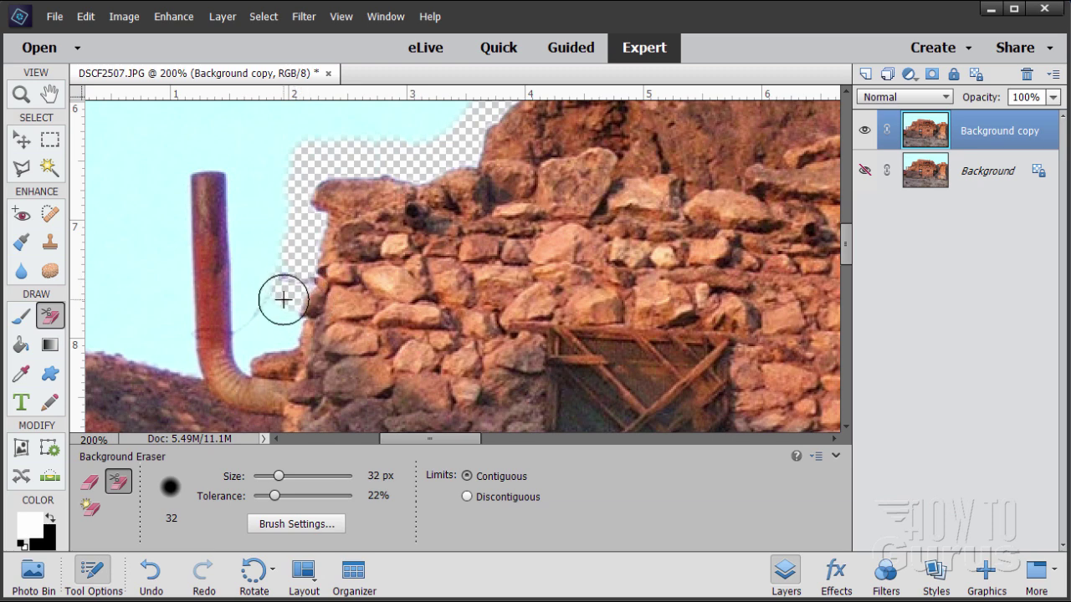
mouse_move(285, 322)
left_mouse_down()
mouse_move(253, 337)
mouse_move(242, 363)
mouse_move(239, 195)
mouse_move(240, 172)
mouse_move(243, 235)
mouse_move(269, 287)
mouse_move(279, 225)
mouse_move(267, 275)
mouse_move(293, 248)
mouse_move(297, 180)
mouse_move(272, 222)
mouse_move(320, 298)
mouse_move(298, 289)
mouse_move(249, 299)
mouse_move(262, 361)
mouse_move(249, 363)
mouse_move(248, 250)
left_mouse_up()
mouse_move(243, 185)
left_mouse_down()
mouse_move(194, 164)
mouse_move(179, 191)
mouse_move(175, 353)
mouse_move(190, 376)
mouse_move(125, 346)
mouse_move(170, 365)
left_mouse_up()
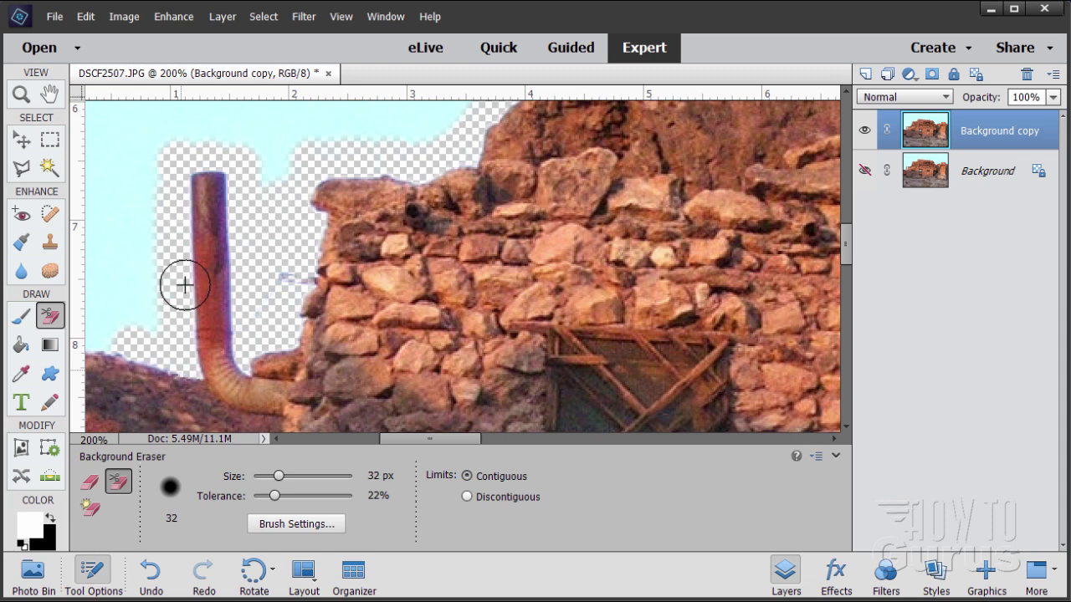
key("space")
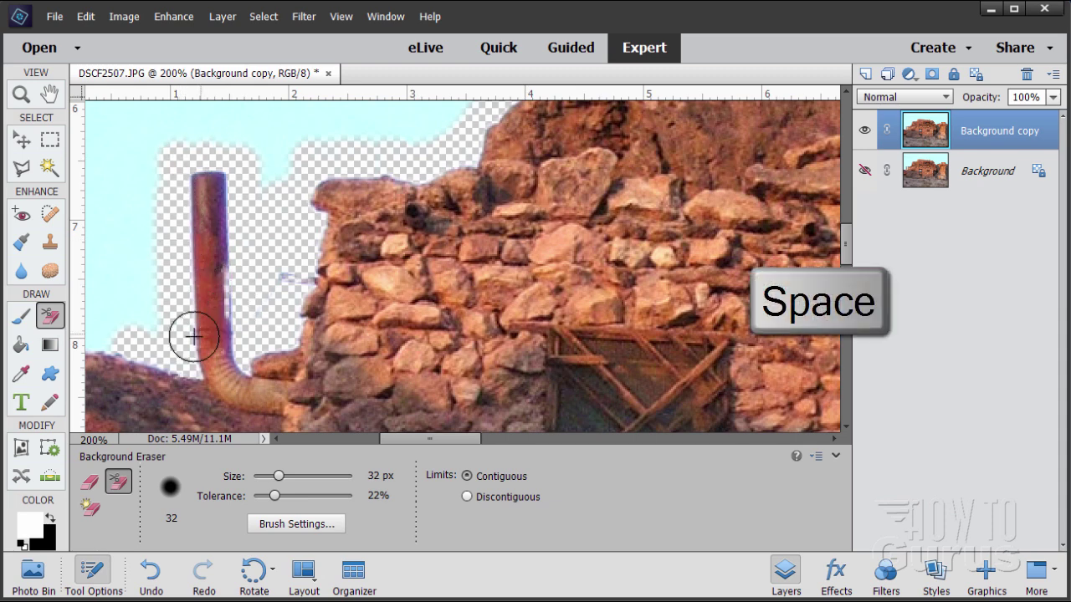
left_click_drag(122, 346, 284, 359)
- Erase a strip of sky up the large rock's slope and along its upper edge above the house
key("space")
mouse_move(405, 300)
left_mouse_down()
mouse_move(382, 270)
mouse_move(382, 227)
mouse_move(227, 311)
mouse_move(310, 148)
mouse_move(277, 213)
left_mouse_up()
key("space")
mouse_move(266, 277)
left_mouse_down()
mouse_move(273, 220)
mouse_move(168, 369)
left_mouse_up()
mouse_move(215, 306)
left_mouse_down()
mouse_move(247, 273)
mouse_move(285, 261)
mouse_move(377, 262)
mouse_move(336, 280)
mouse_move(272, 274)
mouse_move(205, 303)
mouse_move(307, 265)
mouse_move(364, 261)
mouse_move(404, 282)
mouse_move(385, 260)
mouse_move(446, 238)
mouse_move(496, 196)
mouse_move(404, 265)
mouse_move(490, 223)
mouse_move(506, 171)
mouse_move(476, 237)
mouse_move(553, 181)
mouse_move(389, 316)
mouse_move(317, 335)
mouse_move(307, 290)
mouse_move(328, 252)
mouse_move(296, 312)
mouse_move(329, 274)
mouse_move(623, 281)
mouse_move(406, 262)
mouse_move(657, 291)
mouse_move(745, 284)
left_mouse_up()
key("space")
key("space")
left_click_drag(734, 332, 320, 318)
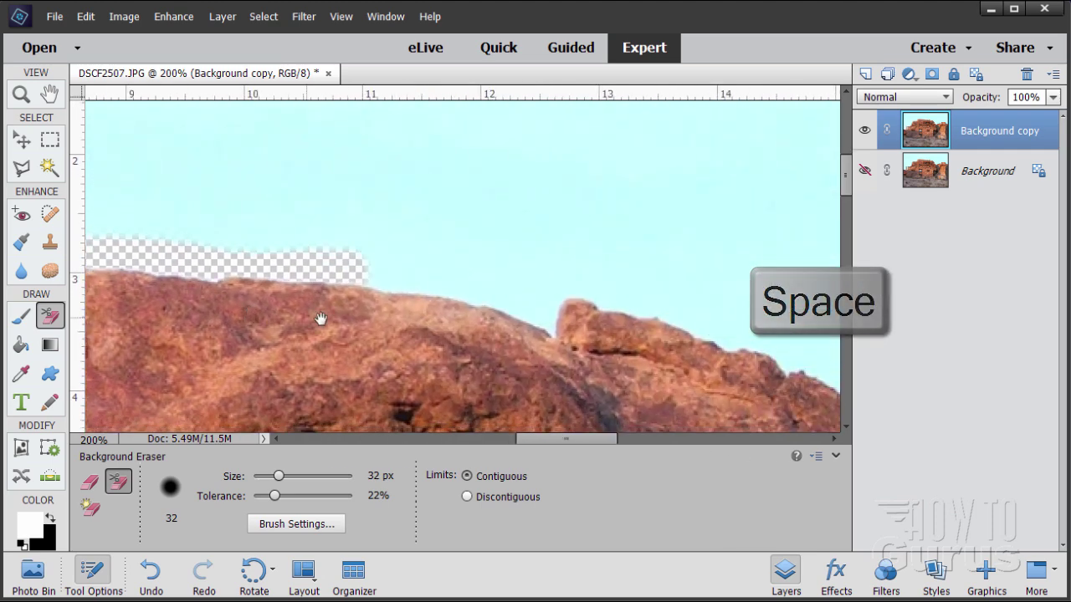
- Try erasing the sky along the descending ridge with the brush centre crossing the small boulder, and undo that stroke
left_click_drag(342, 263, 506, 293)
mouse_move(379, 280)
left_mouse_down()
mouse_move(550, 322)
mouse_move(553, 286)
mouse_move(552, 306)
mouse_move(562, 288)
mouse_move(681, 309)
mouse_move(773, 343)
mouse_move(585, 313)
left_mouse_up()
key("space")
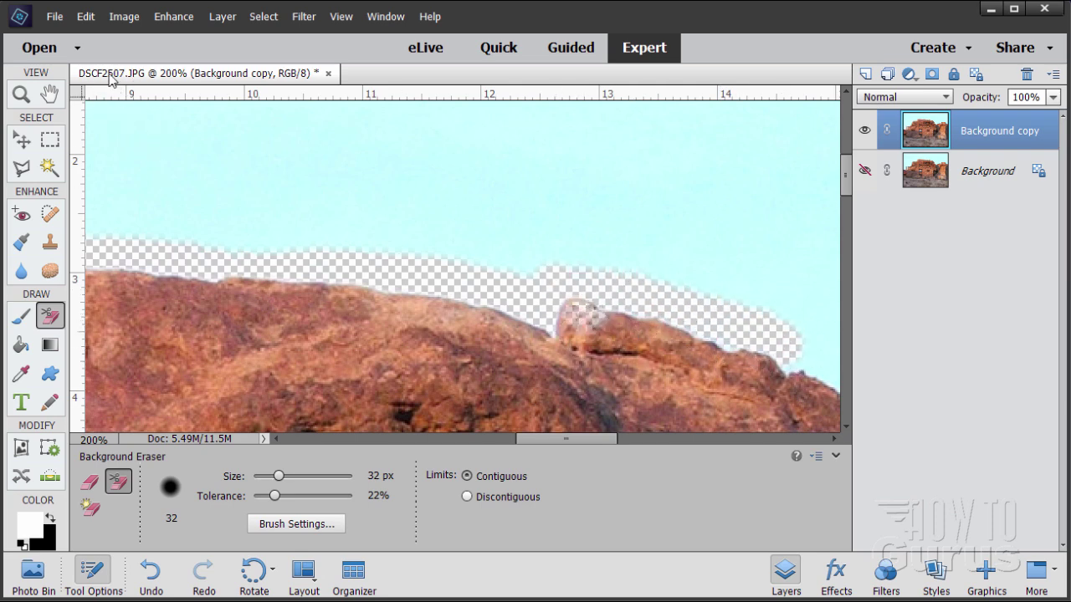
left_click(86, 17)
left_click(125, 34)
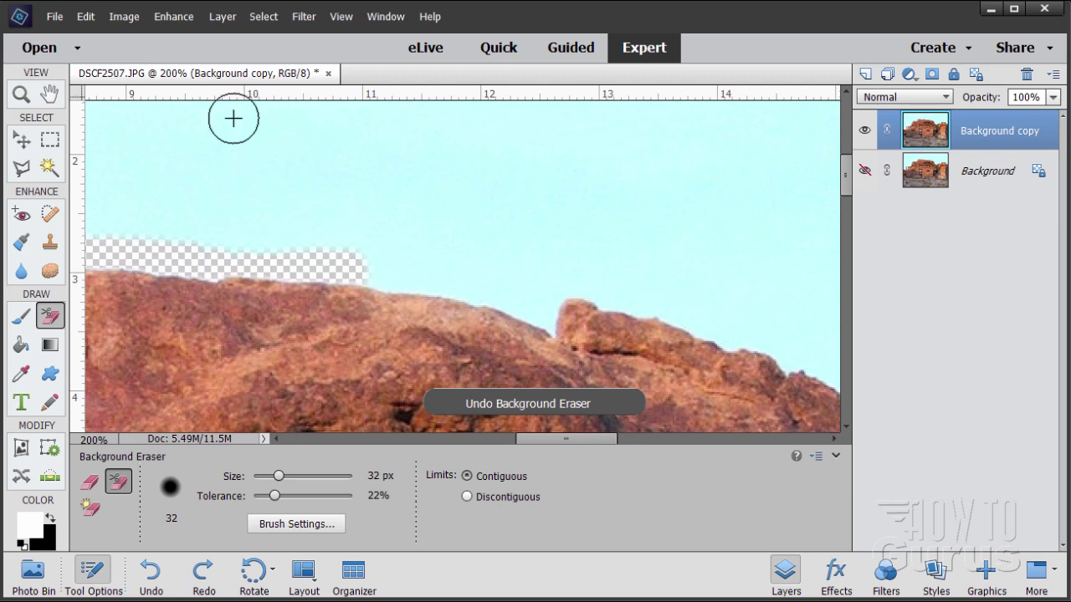
- Erase the sky along the descending ridge and over the small boulder, keeping the brush centre off the rock
mouse_move(380, 263)
left_mouse_down()
mouse_move(383, 273)
mouse_move(471, 285)
mouse_move(390, 277)
mouse_move(509, 299)
mouse_move(552, 321)
mouse_move(554, 292)
mouse_move(657, 309)
mouse_move(587, 286)
mouse_move(535, 313)
mouse_move(648, 294)
mouse_move(743, 337)
mouse_move(707, 322)
left_mouse_up()
key("space")
mouse_move(745, 240)
left_mouse_down()
mouse_move(454, 201)
mouse_move(445, 235)
mouse_move(421, 220)
mouse_move(476, 248)
mouse_move(532, 329)
mouse_move(500, 282)
left_mouse_up()
key("space")
mouse_move(591, 351)
left_mouse_down()
mouse_move(500, 195)
mouse_move(526, 264)
mouse_move(562, 285)
mouse_move(564, 265)
mouse_move(594, 253)
mouse_move(581, 253)
mouse_move(686, 218)
mouse_move(649, 208)
left_mouse_up()
- Erase a strip of sky along the upper edge of the separate rock beside the house, up to the image border
key("space")
left_click_drag(583, 263, 305, 237)
mouse_move(375, 246)
left_mouse_down()
mouse_move(393, 273)
mouse_move(451, 227)
mouse_move(577, 199)
mouse_move(475, 202)
mouse_move(416, 246)
mouse_move(601, 181)
mouse_move(677, 210)
left_mouse_up()
key("space")
mouse_move(676, 292)
left_mouse_down()
mouse_move(412, 269)
mouse_move(229, 226)
left_mouse_up()
mouse_move(360, 227)
left_mouse_down()
mouse_move(352, 259)
mouse_move(446, 268)
left_mouse_up()
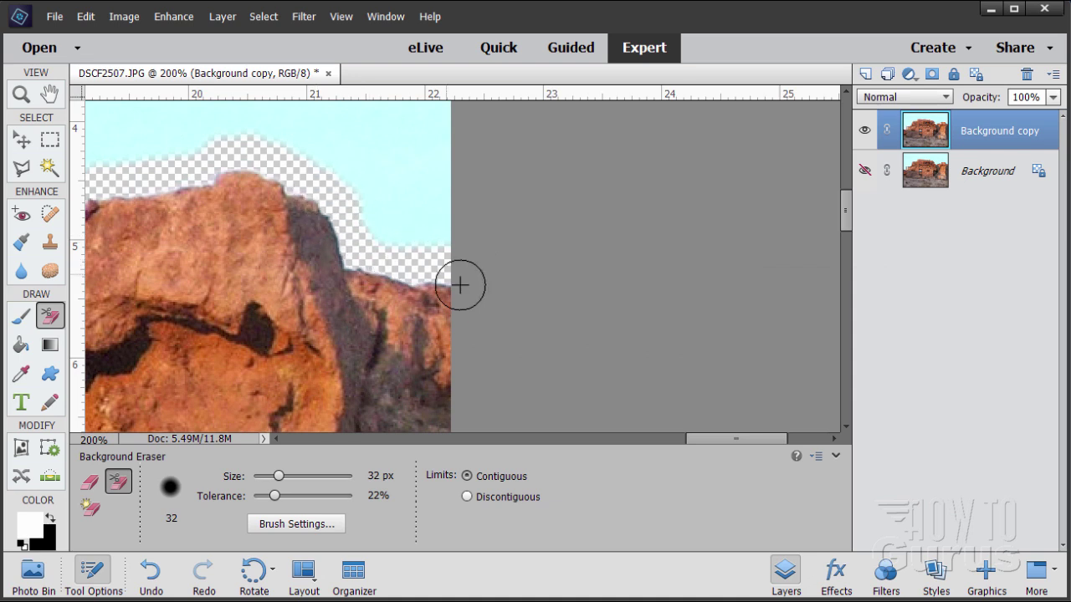
- Select the remaining sky of the whole image with the Magic Wand, delete it and clear the selection
left_click(21, 94)
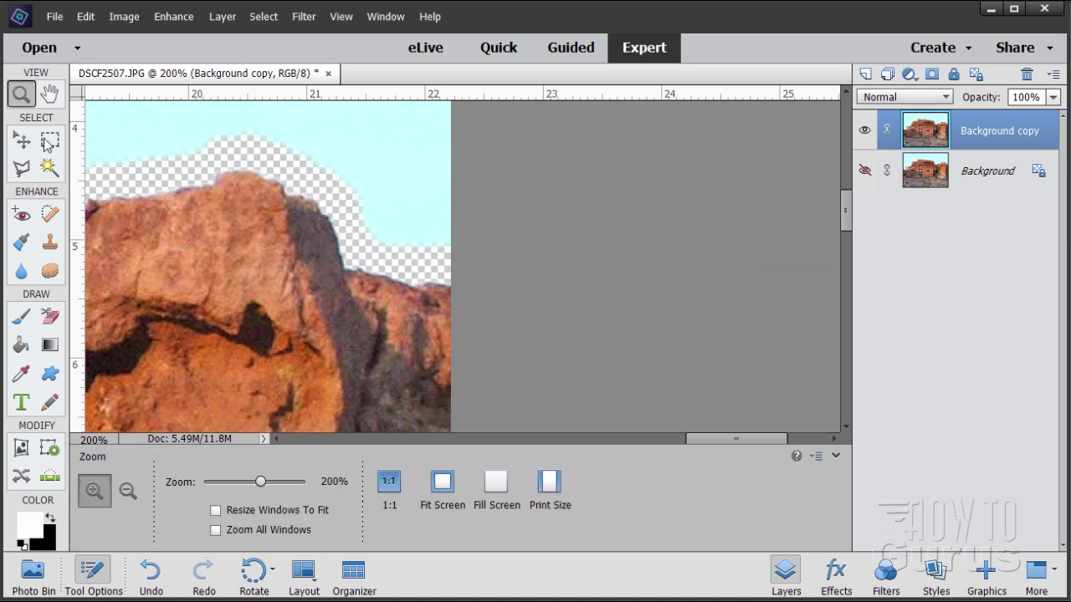
left_click(443, 485)
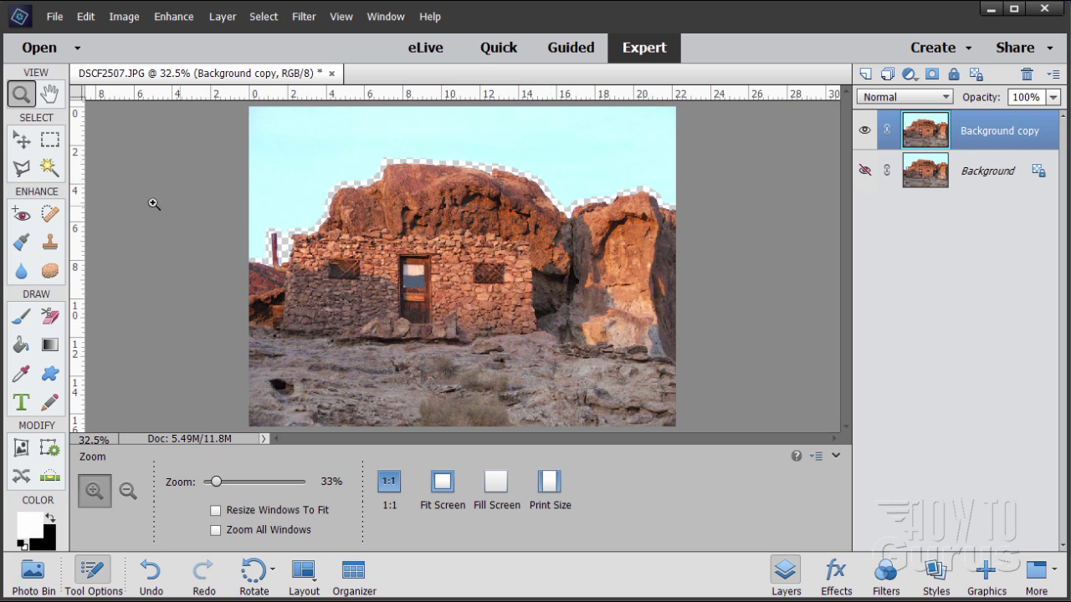
left_click(50, 168)
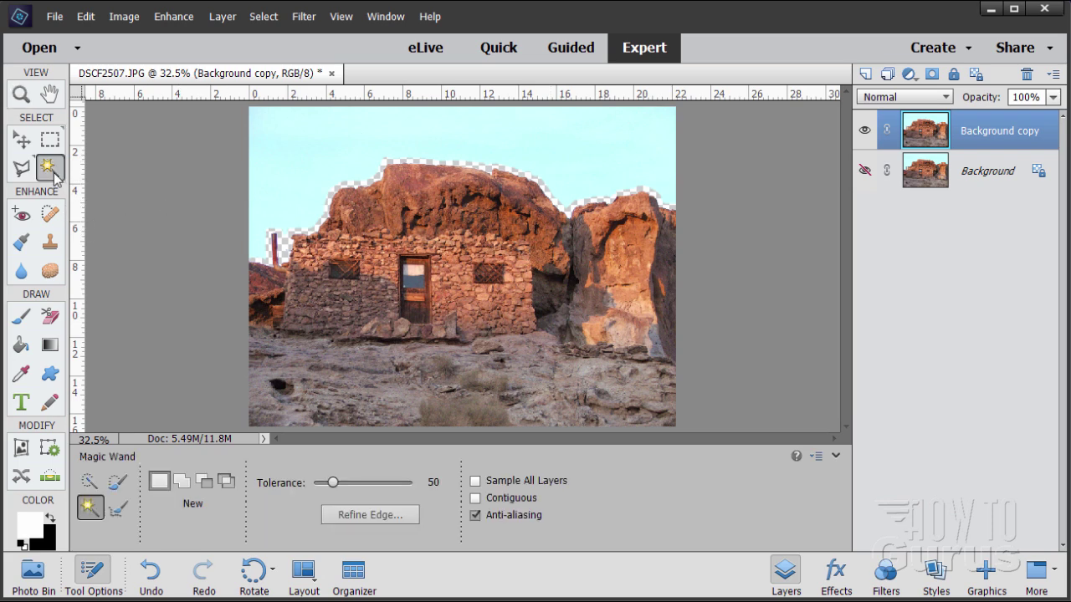
left_click(339, 148)
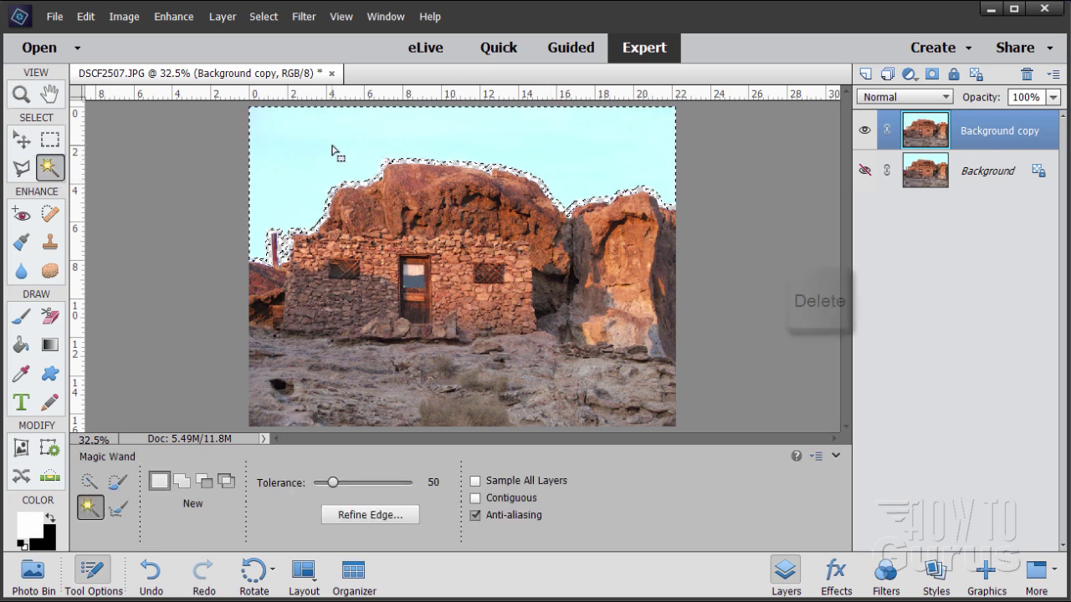
key("Delete")
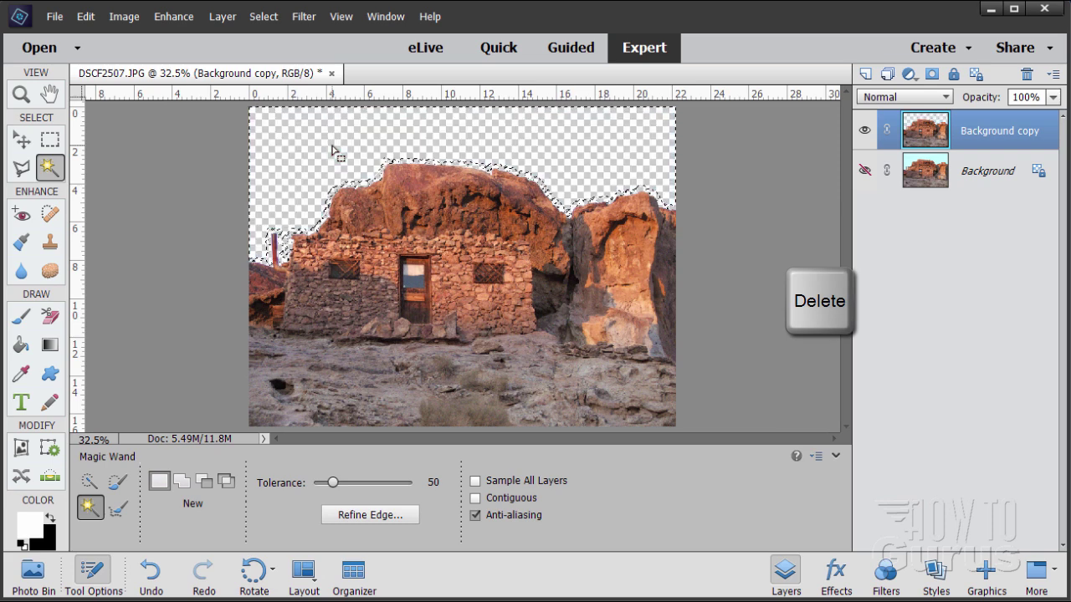
left_click(263, 16)
left_click(266, 50)
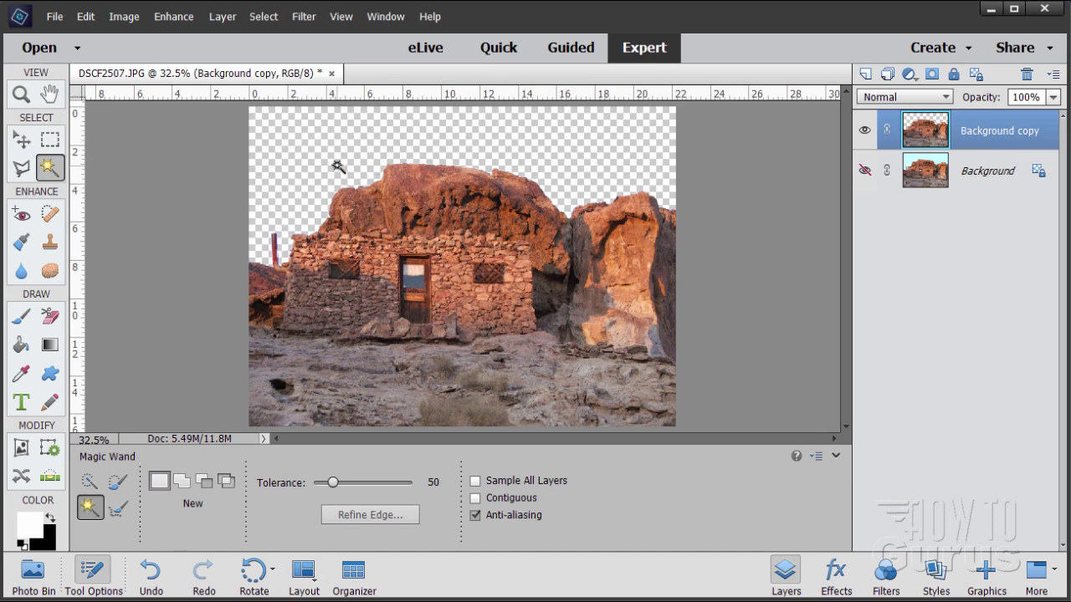
- Open the recently edited sky picture sky-49520.jpg
left_click(19, 139)
left_click(55, 17)
mouse_move(111, 82)
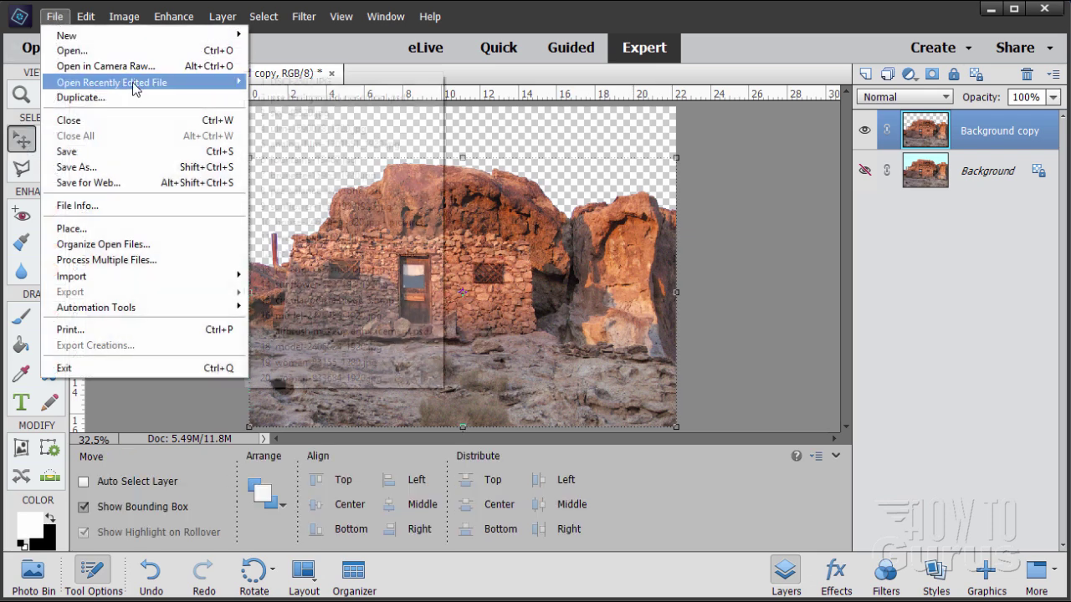
left_click(316, 114)
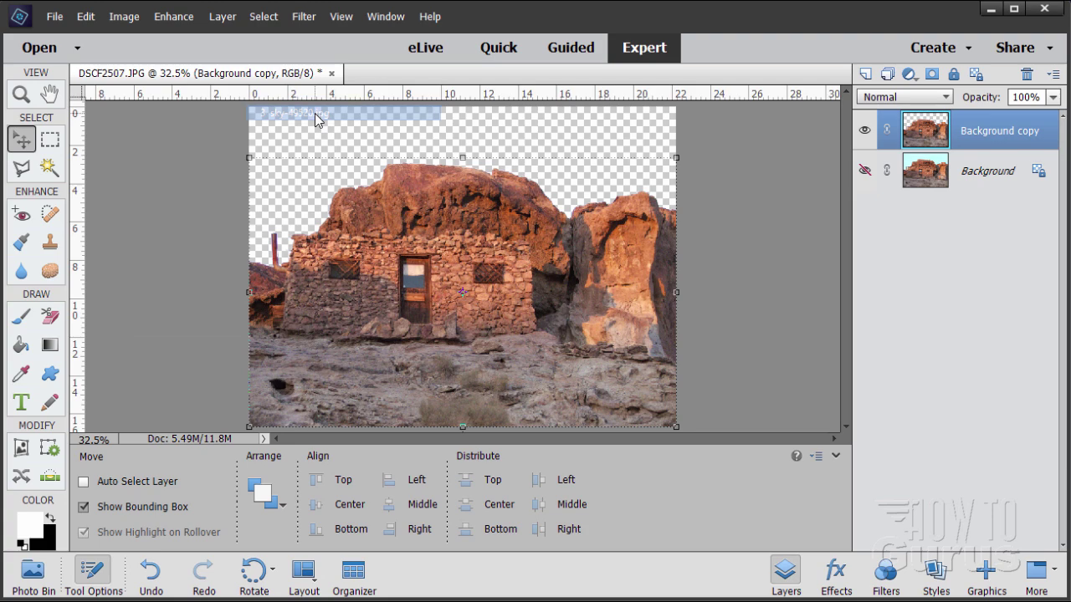
- Copy the sky picture into DSCF2507.JPG as a new layer using a floating window, and close sky-49520.jpg
left_click_drag(324, 87, 791, 266)
left_click_drag(918, 138, 511, 169)
left_click(730, 248)
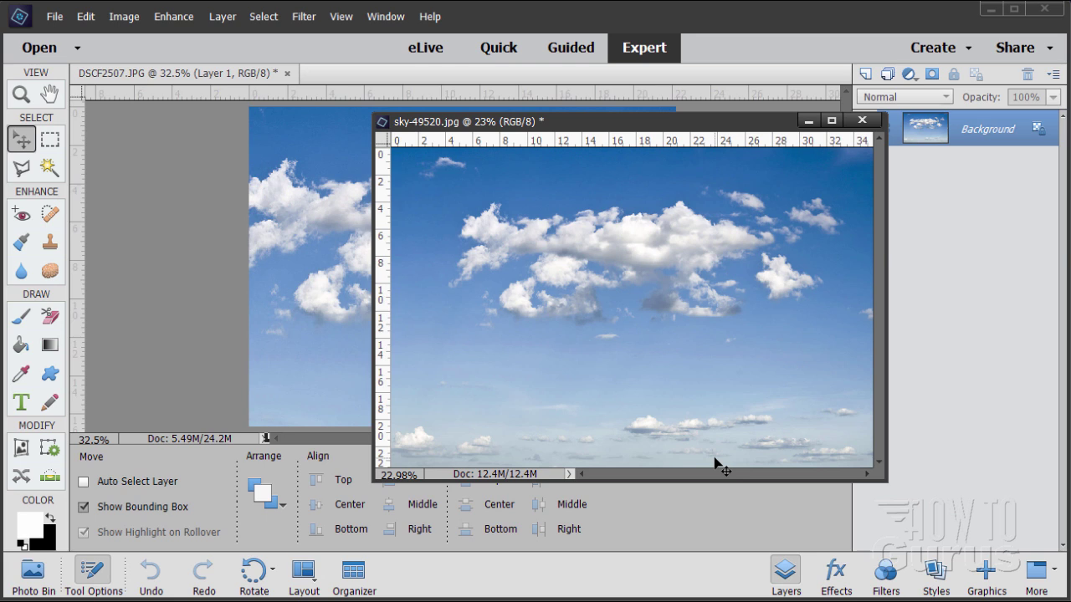
left_click(862, 122)
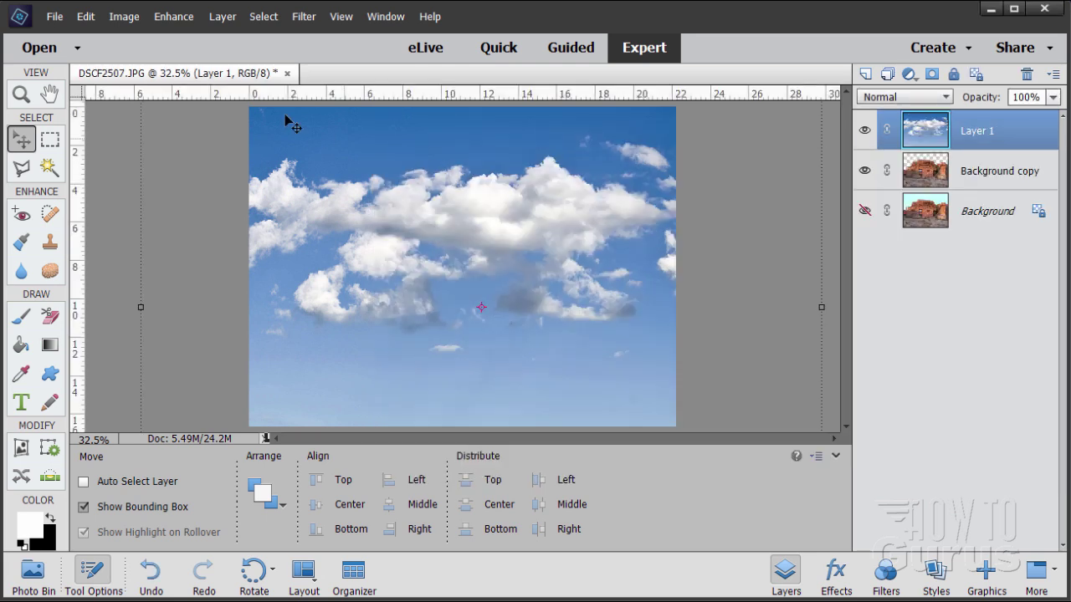
- Move the sky layer beneath the Background copy layer in the layer stack
left_click(864, 130)
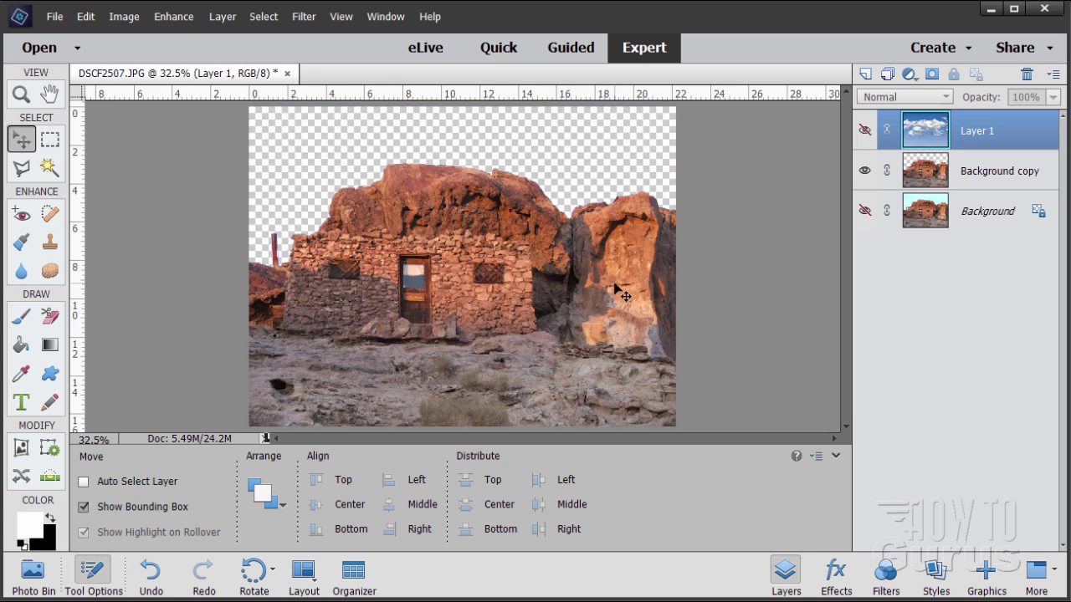
left_click(864, 132)
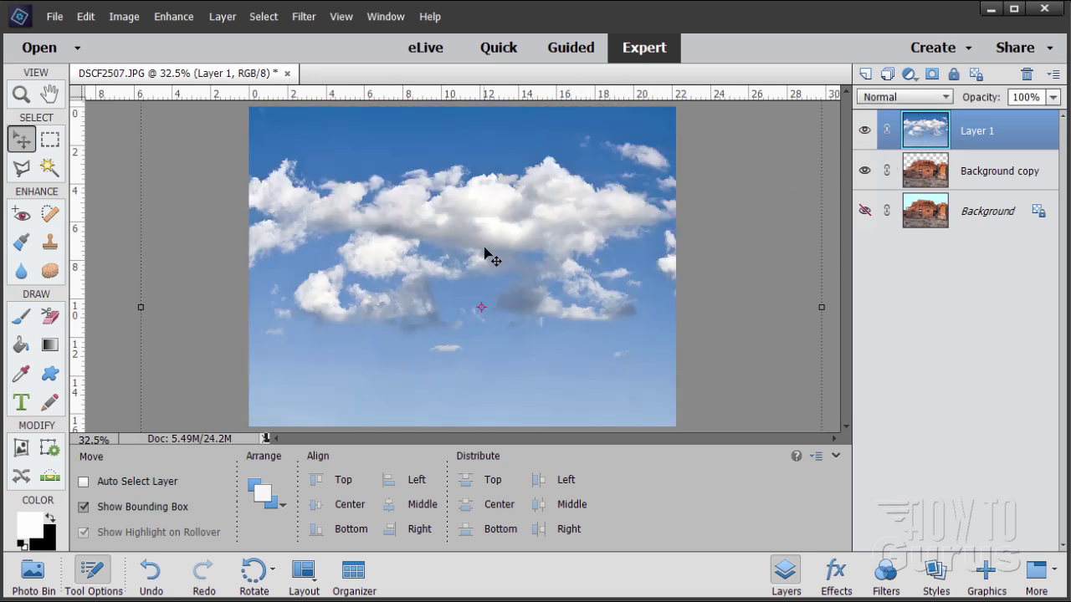
mouse_move(560, 227)
left_mouse_down()
mouse_move(397, 229)
mouse_move(617, 326)
mouse_move(724, 259)
mouse_move(543, 195)
mouse_move(557, 225)
mouse_move(533, 259)
mouse_move(549, 225)
left_mouse_up()
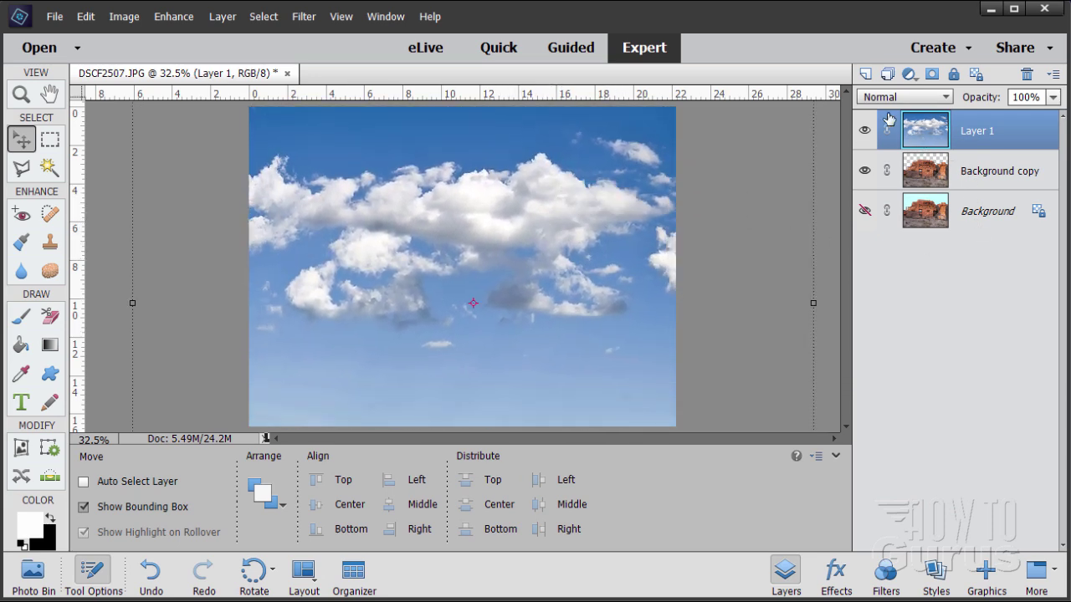
left_click_drag(932, 131, 922, 177)
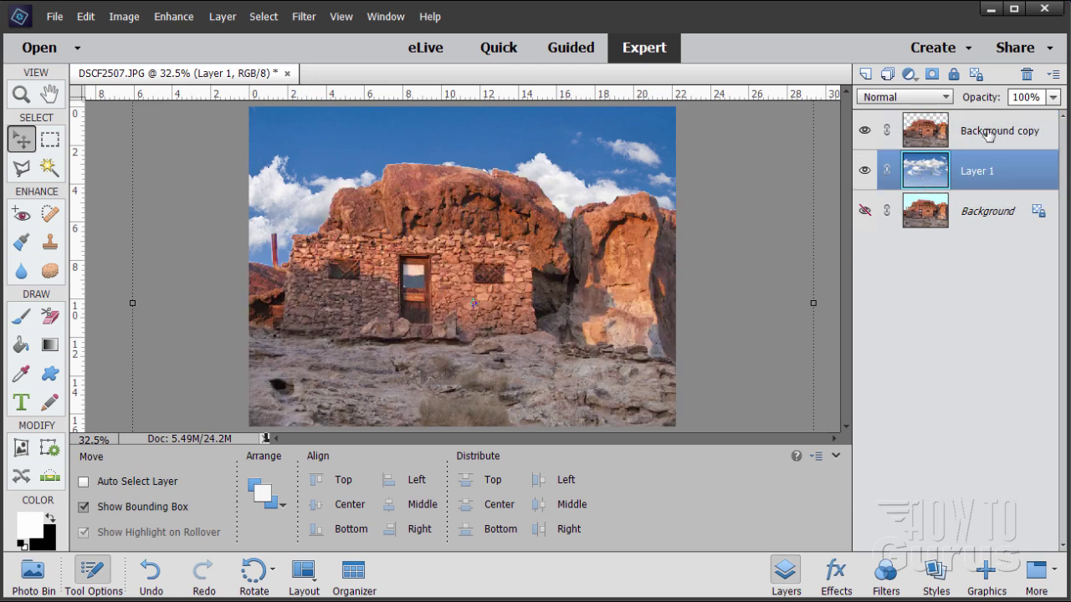
- Reposition the sky layer so the clouds sit above the rocks, and scale it proportionally to about 85%
left_click_drag(573, 195, 574, 168)
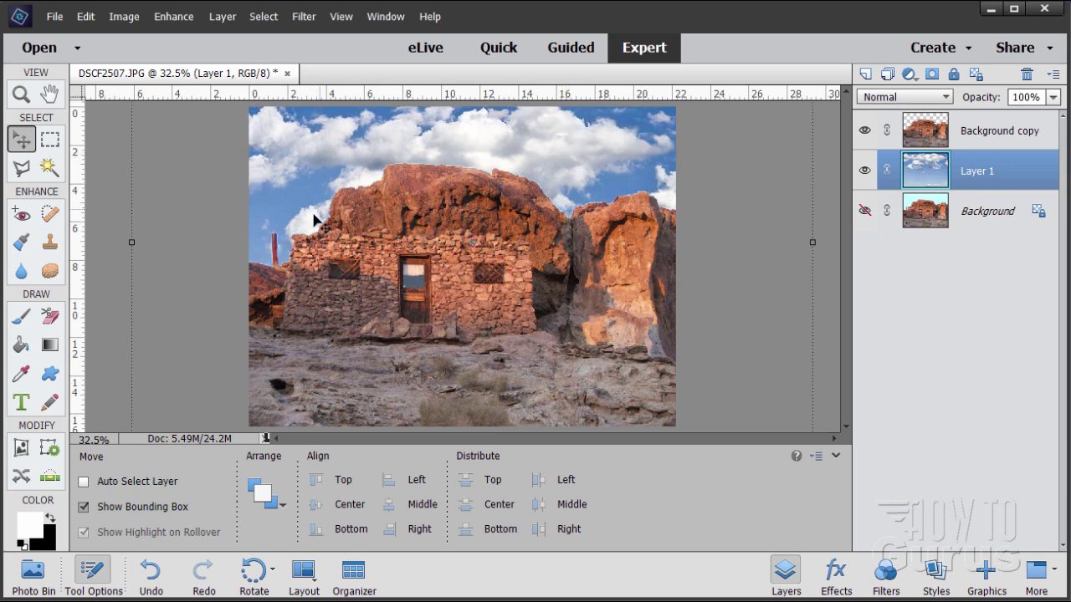
left_click_drag(551, 165, 519, 165)
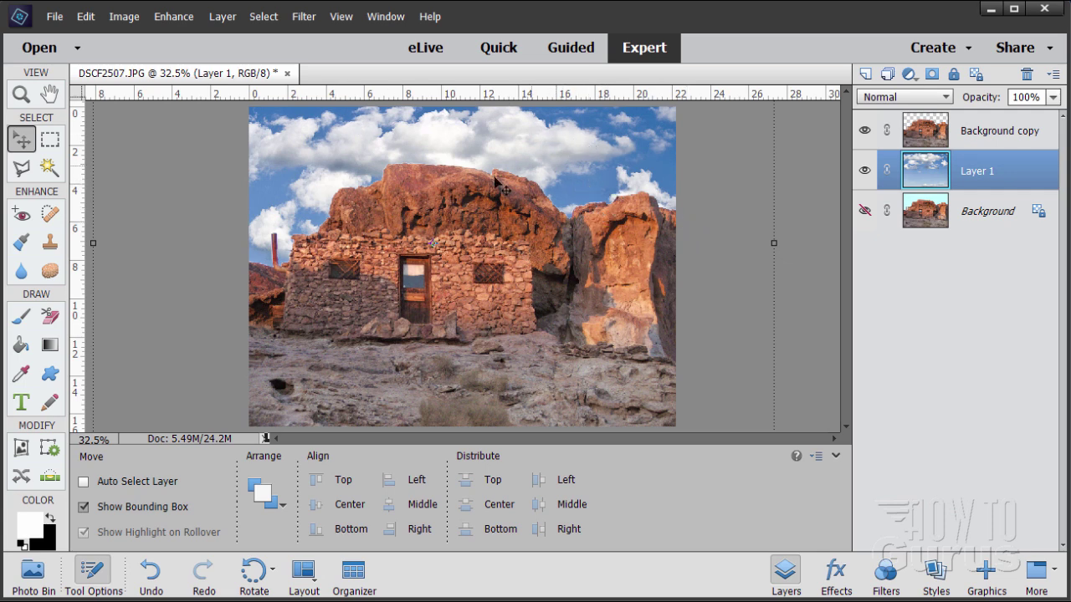
left_click_drag(459, 148, 295, 173)
left_click_drag(199, 124, 298, 192)
left_click_drag(502, 191, 548, 165)
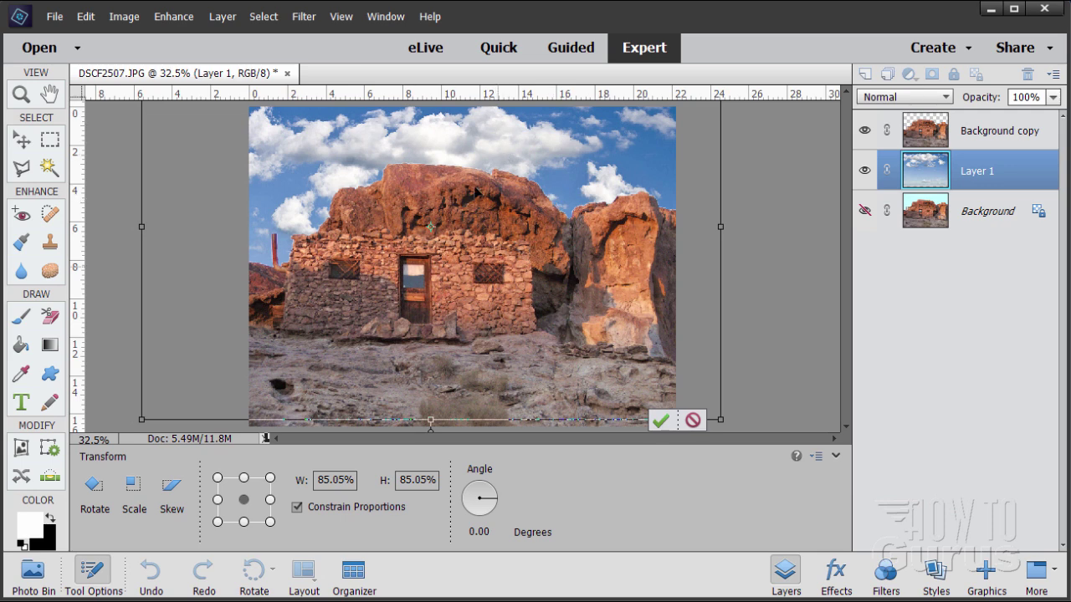
left_click(660, 421)
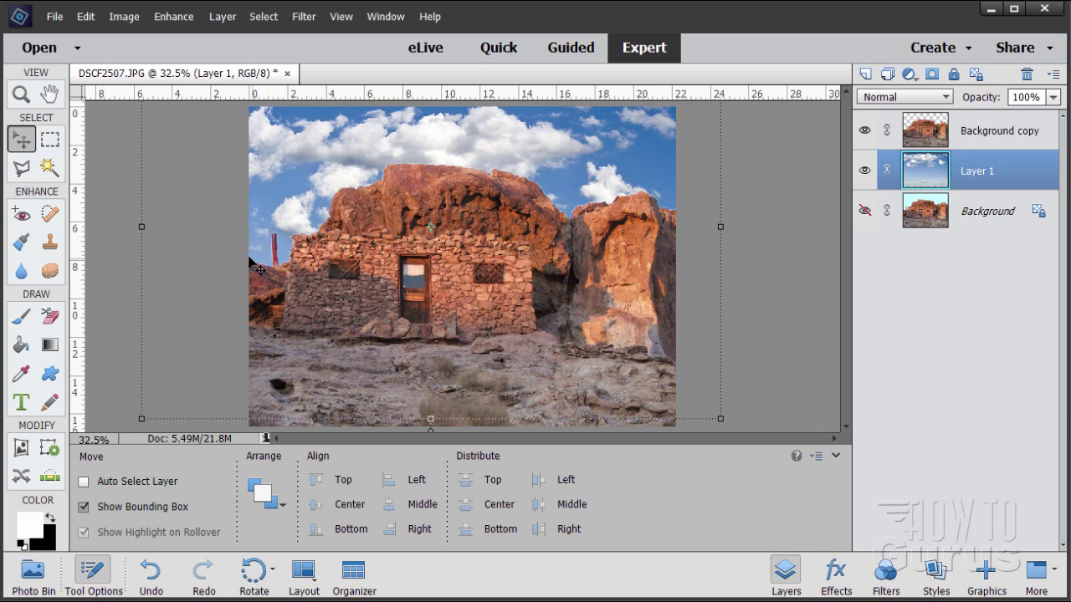
- Select the Background copy layer and examine its cut-out edges around the pipe and wall at 200% zoom
left_click(925, 137)
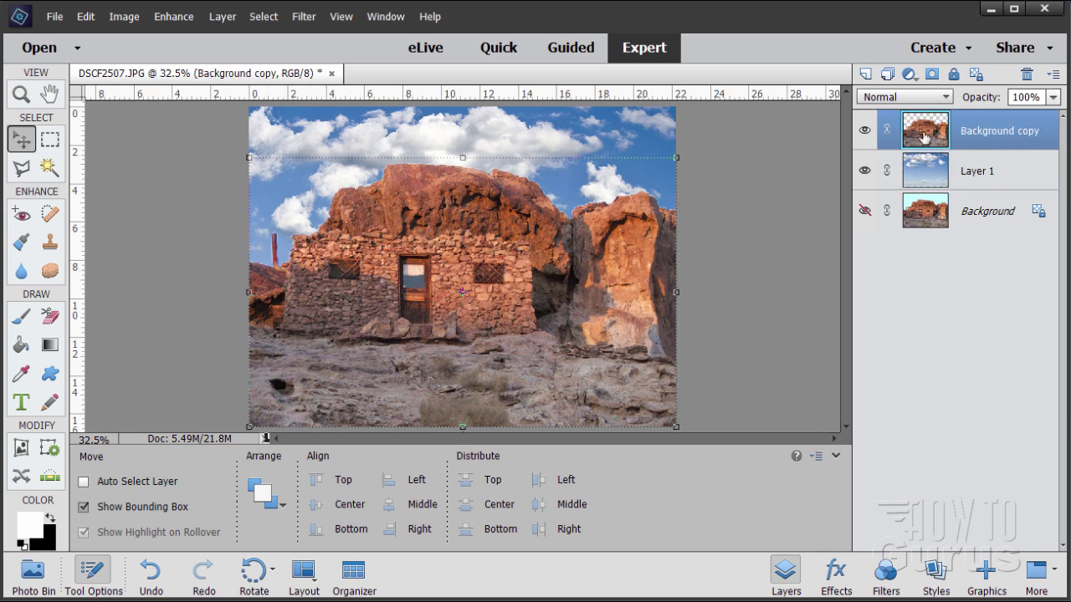
left_click(21, 94)
left_click(278, 274)
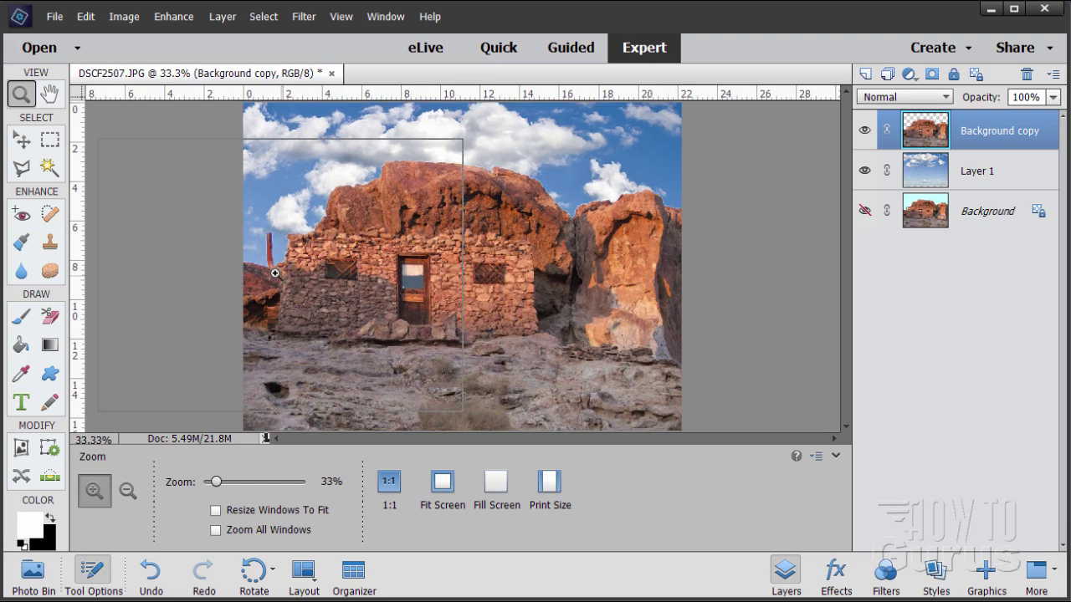
left_click(274, 274)
left_click(257, 260)
left_click(258, 254)
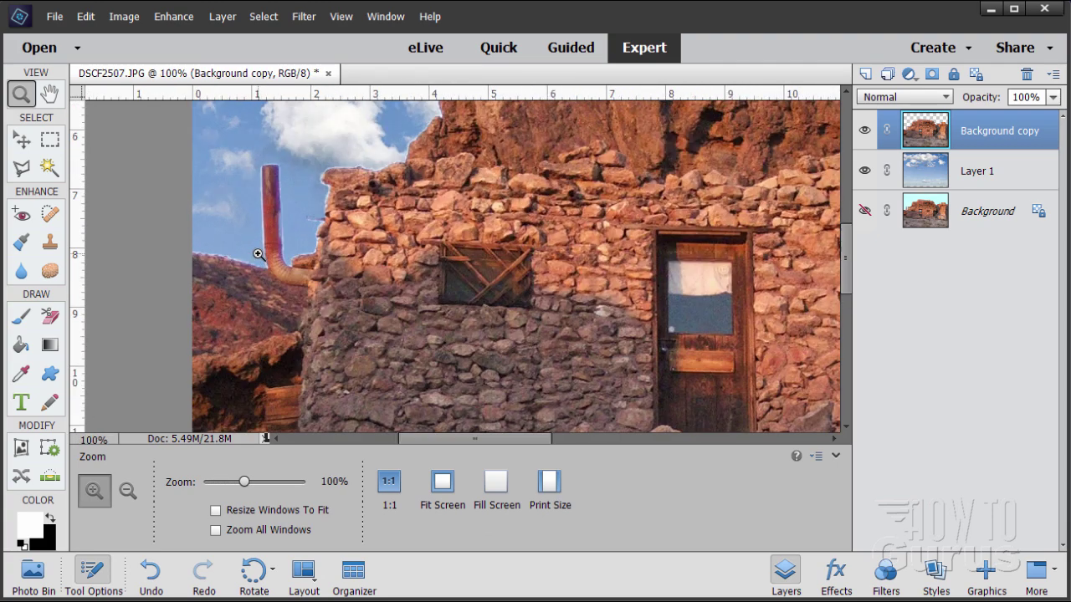
left_click(258, 253)
scroll(240, 258, "up", 4)
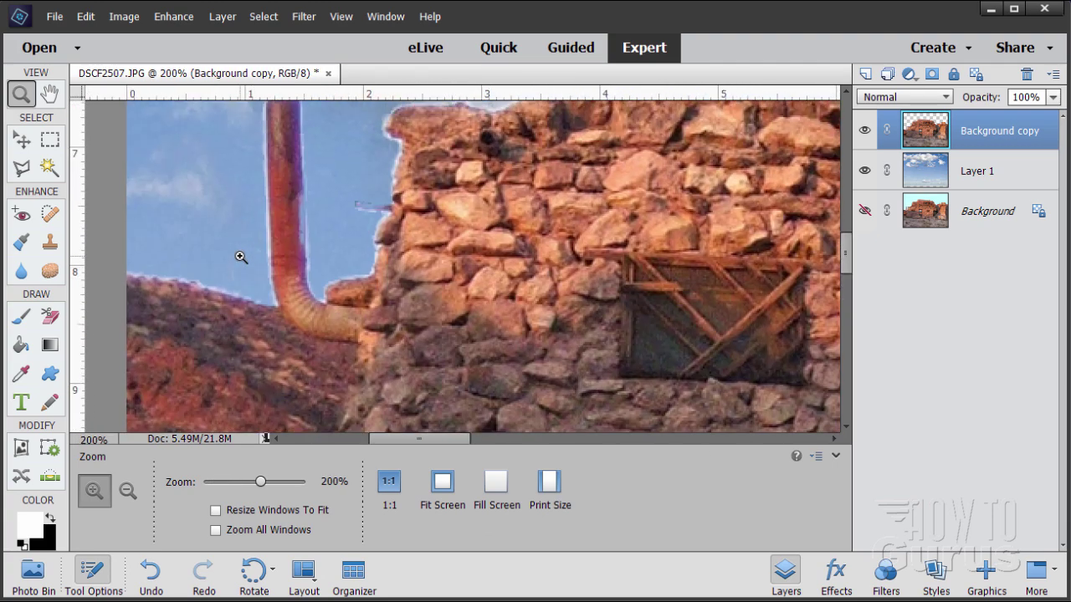
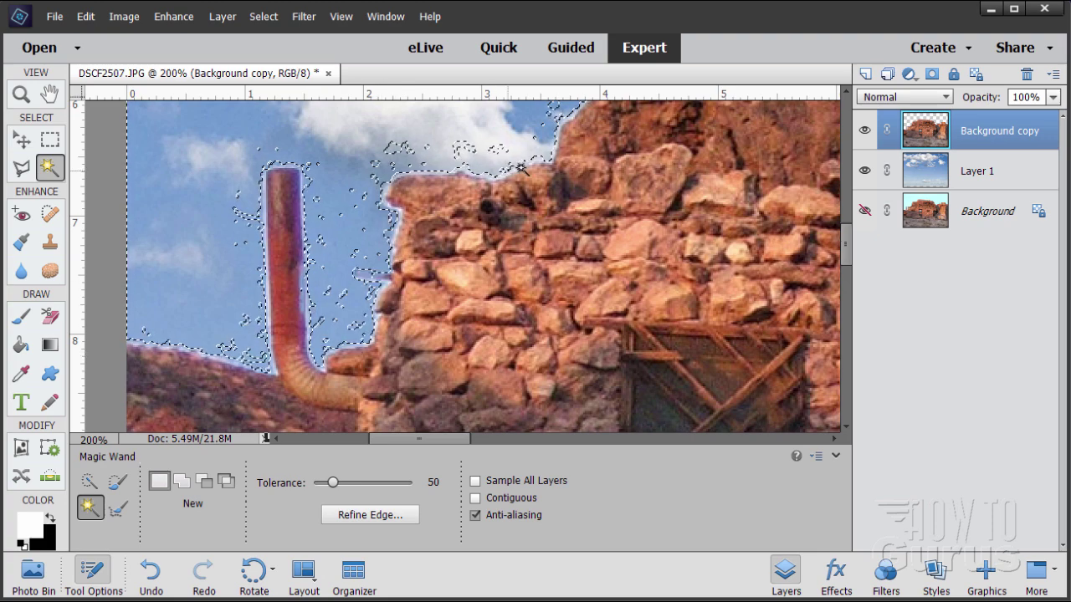
- Try expanding the sky selection by 2 pixels to cover the fringe around the pipe, wall and rocks, and undo the expansion
left_click_drag(849, 245, 850, 210)
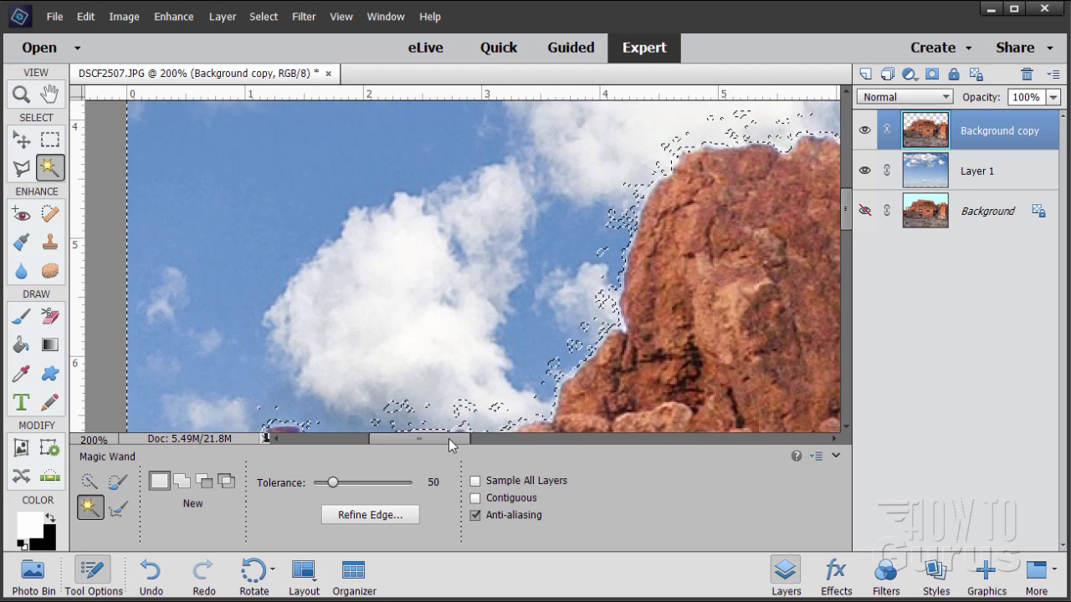
mouse_move(448, 439)
left_mouse_down()
mouse_move(420, 440)
mouse_move(666, 441)
mouse_move(446, 451)
mouse_move(456, 449)
left_mouse_up()
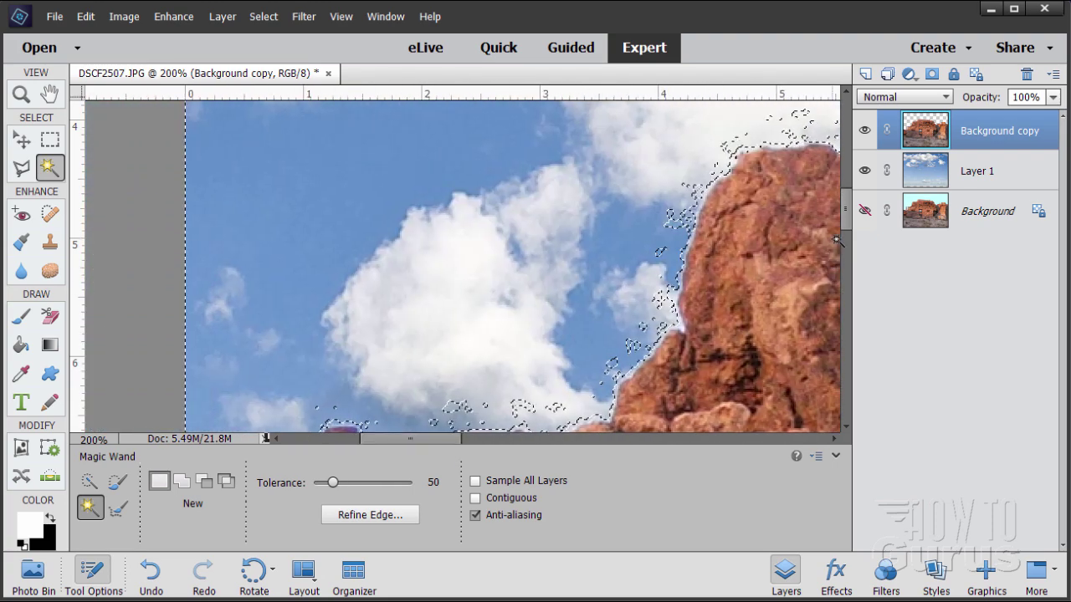
left_click_drag(846, 213, 859, 259)
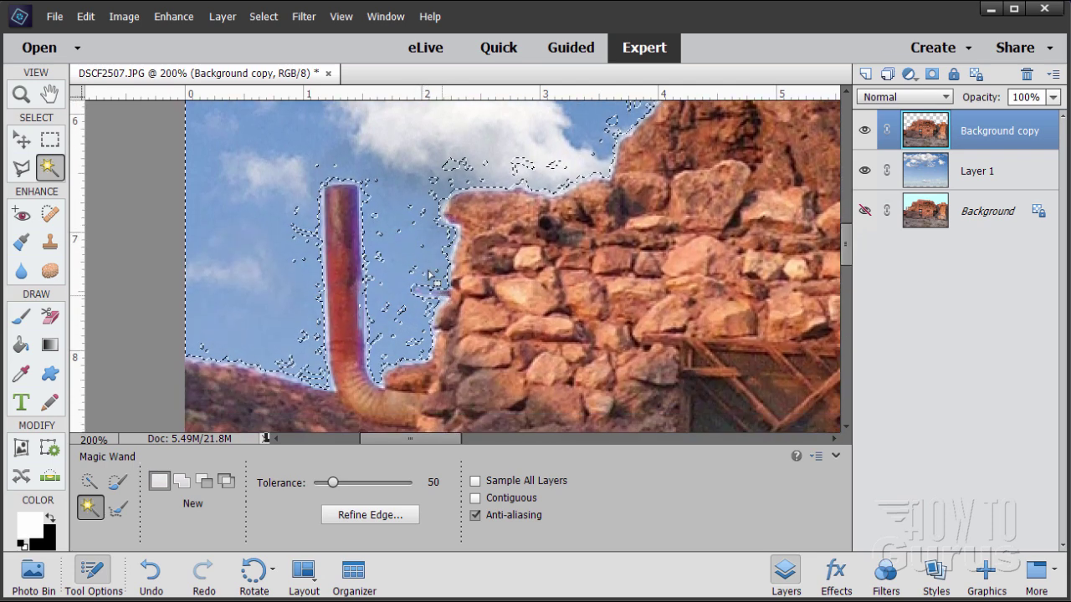
left_click(263, 17)
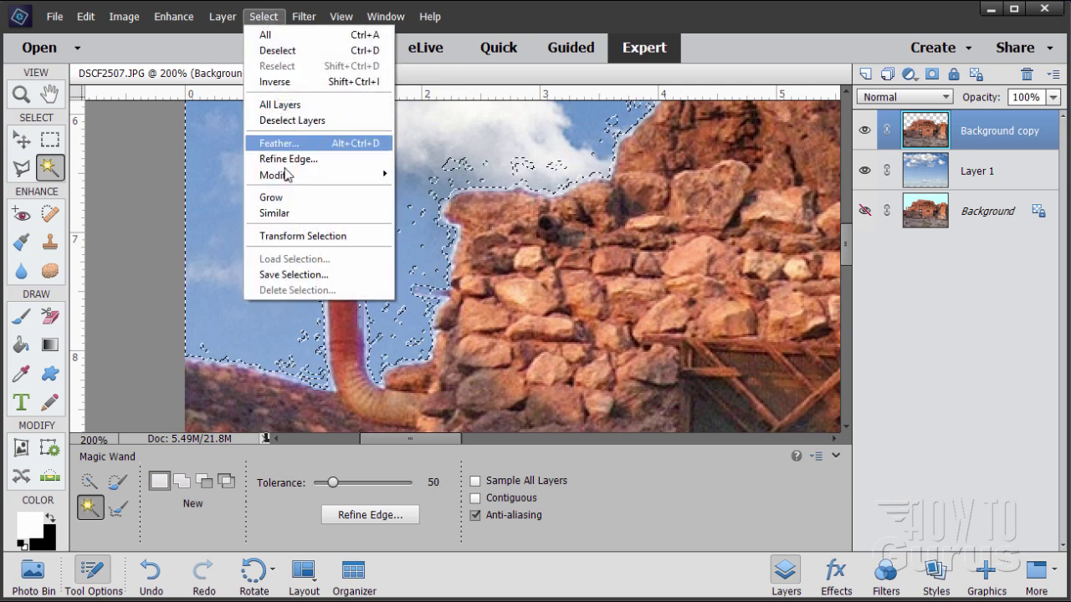
mouse_move(289, 178)
left_click(427, 206)
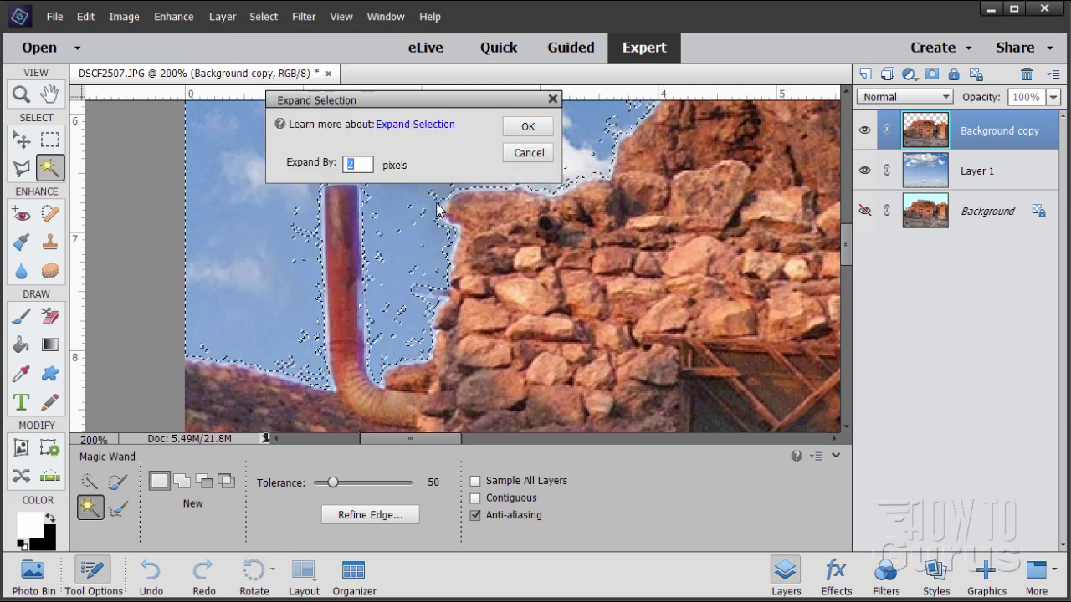
type("8")
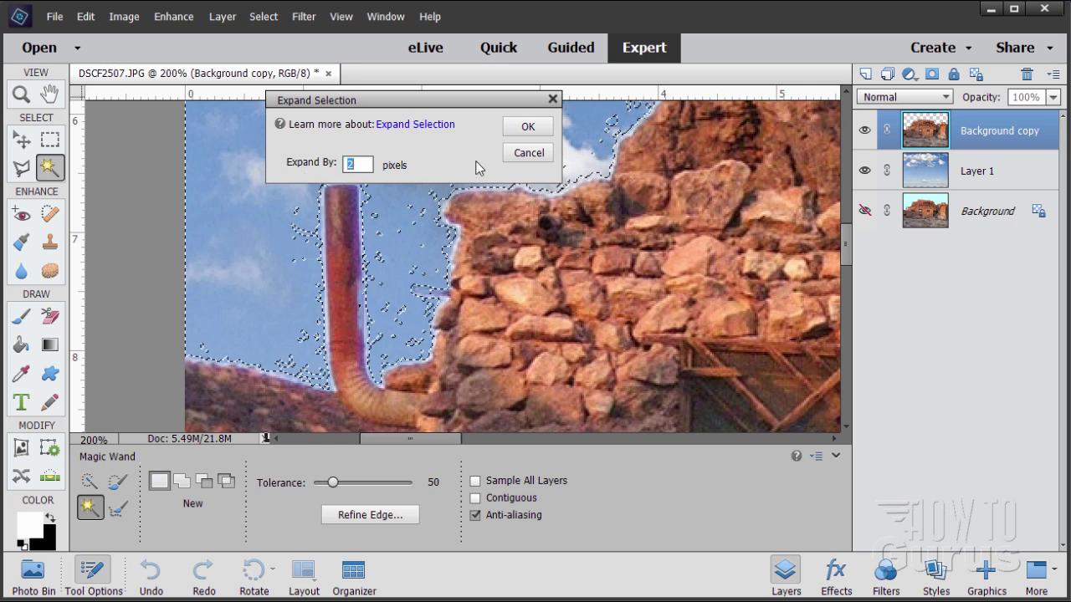
left_click(527, 127)
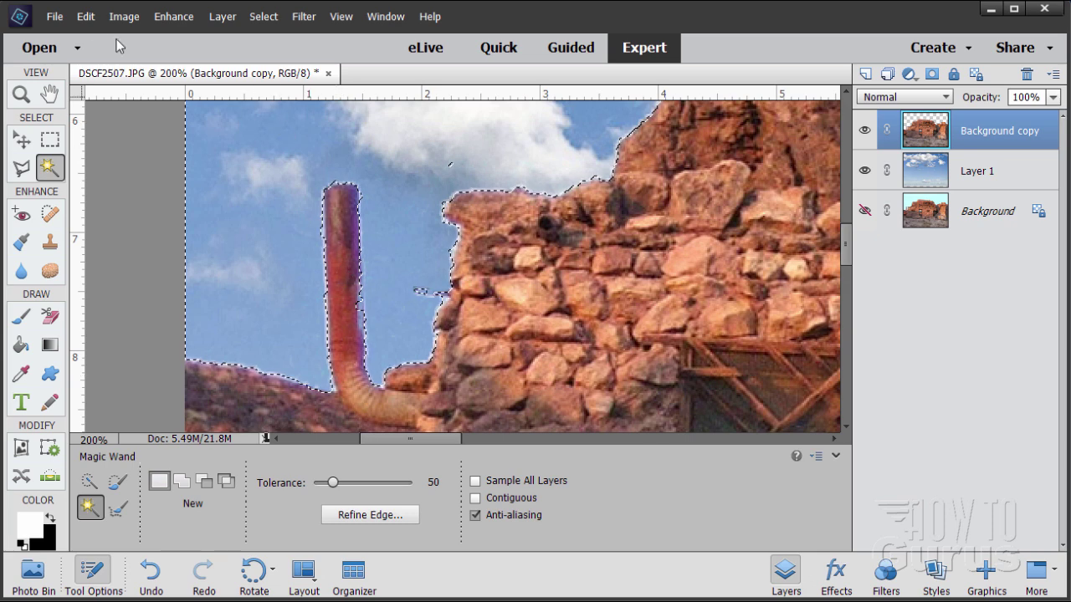
left_click(86, 16)
left_click(107, 36)
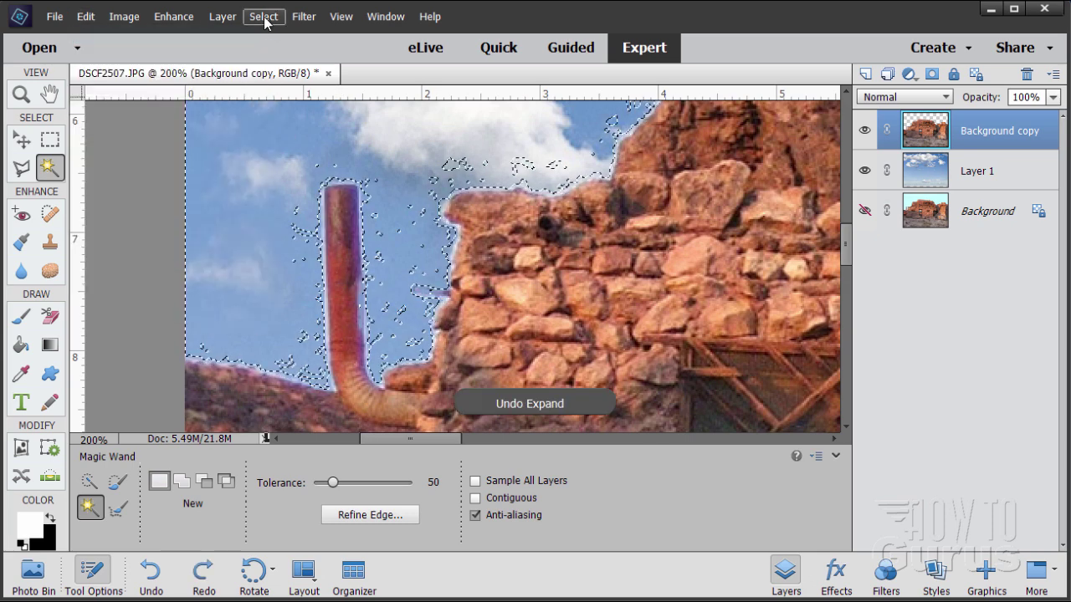
- Try a larger expansion of the sky selection, by 3 pixels, and undo it
left_click(261, 17)
mouse_move(325, 177)
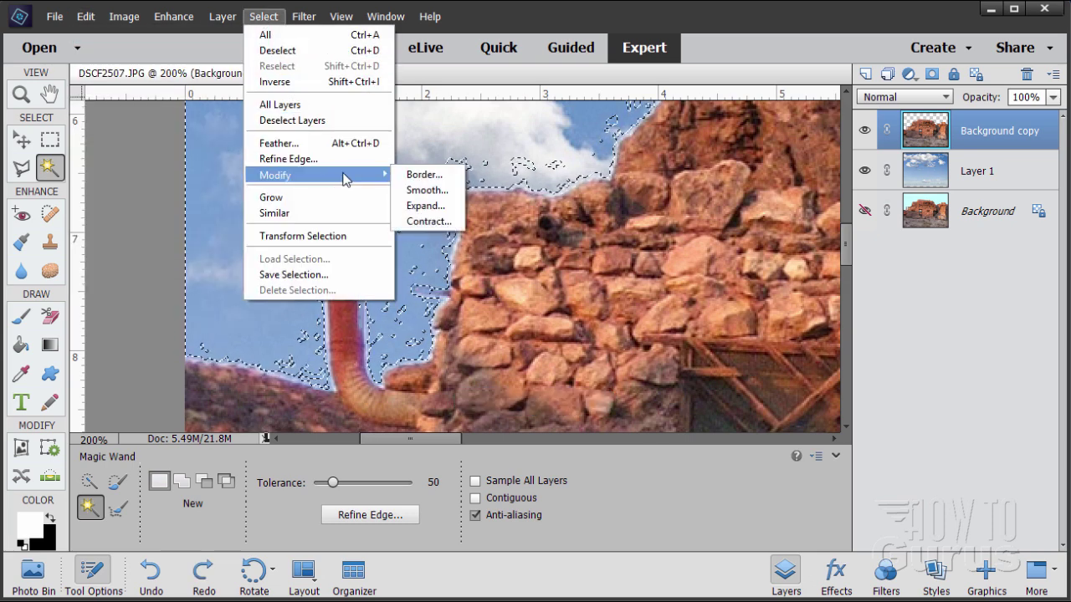
left_click(435, 206)
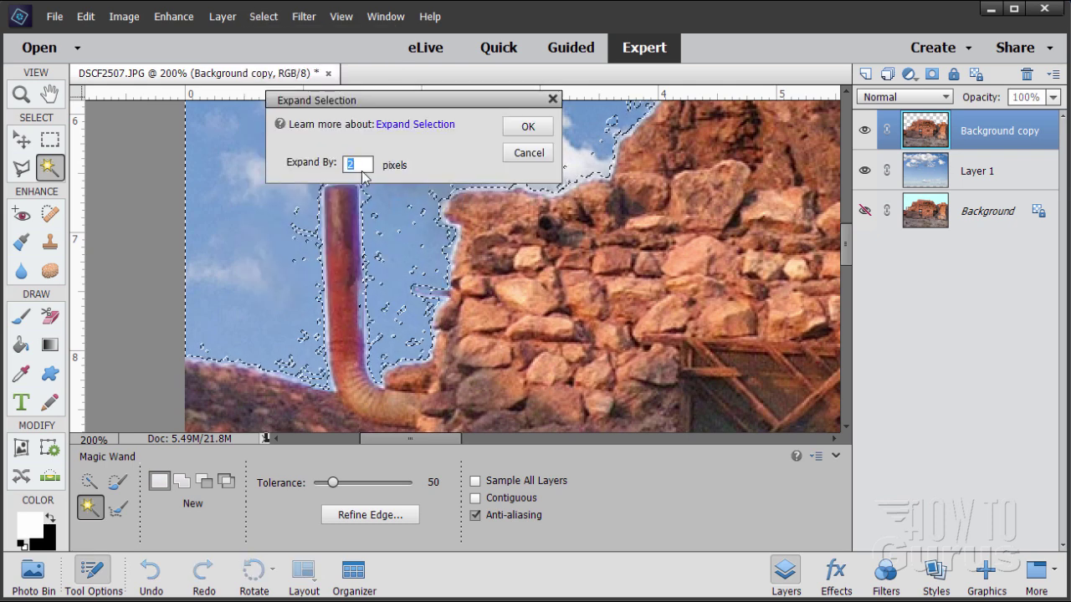
type("3")
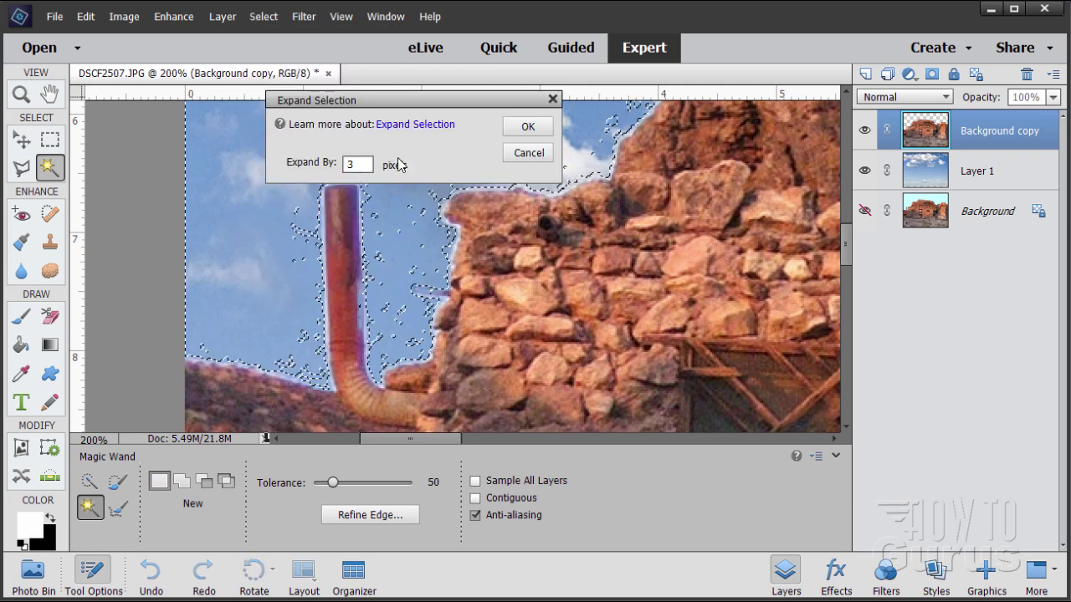
left_click(527, 127)
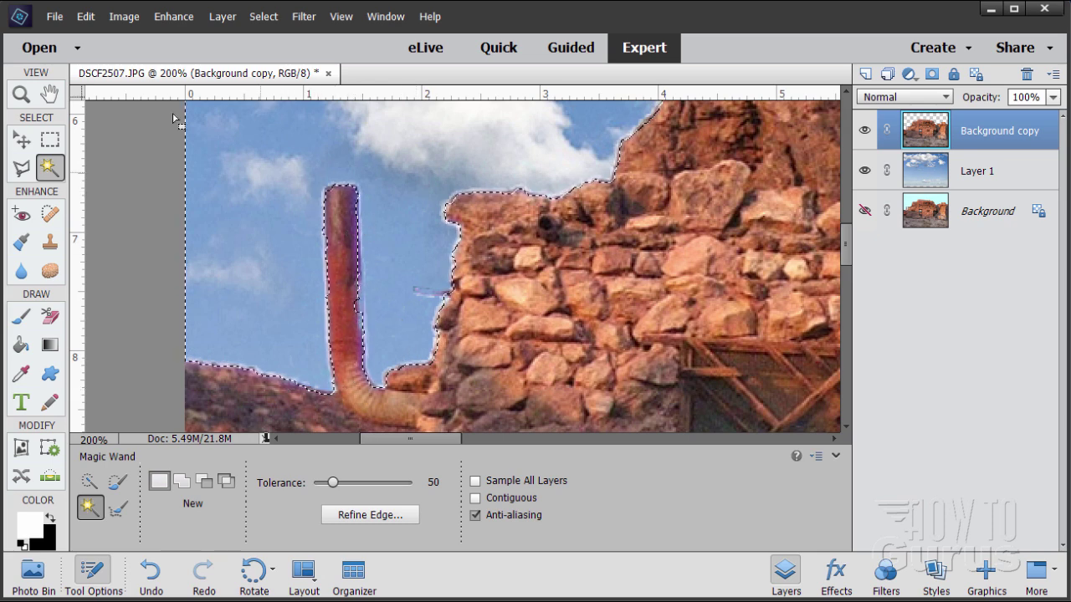
left_click(85, 16)
left_click(94, 36)
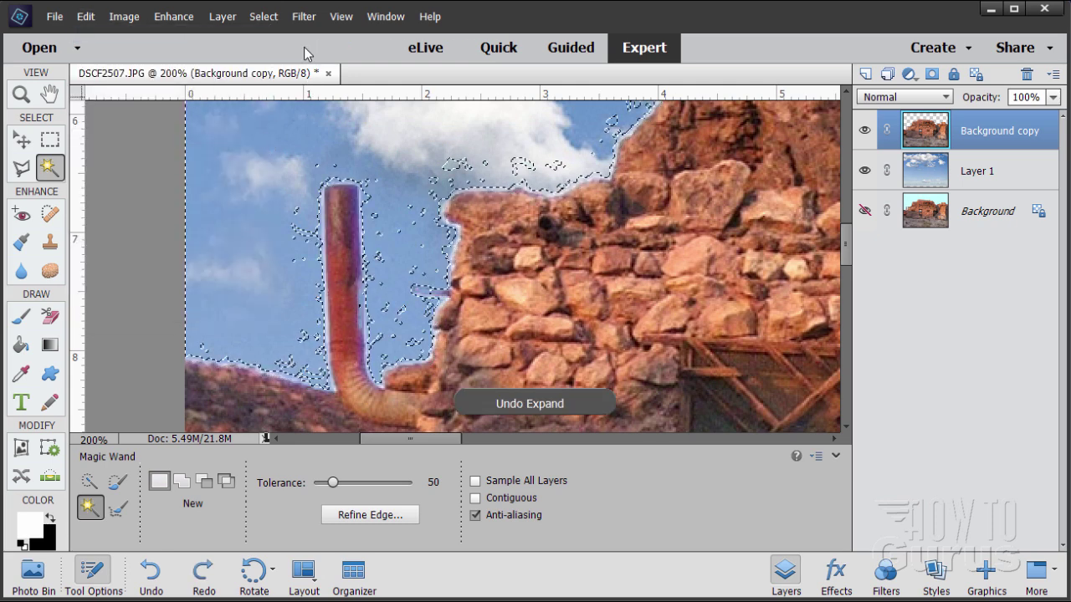
- Expand the sky selection by 2 pixels to delete the edge fringe from the Background copy layer, and deselect
left_click(263, 16)
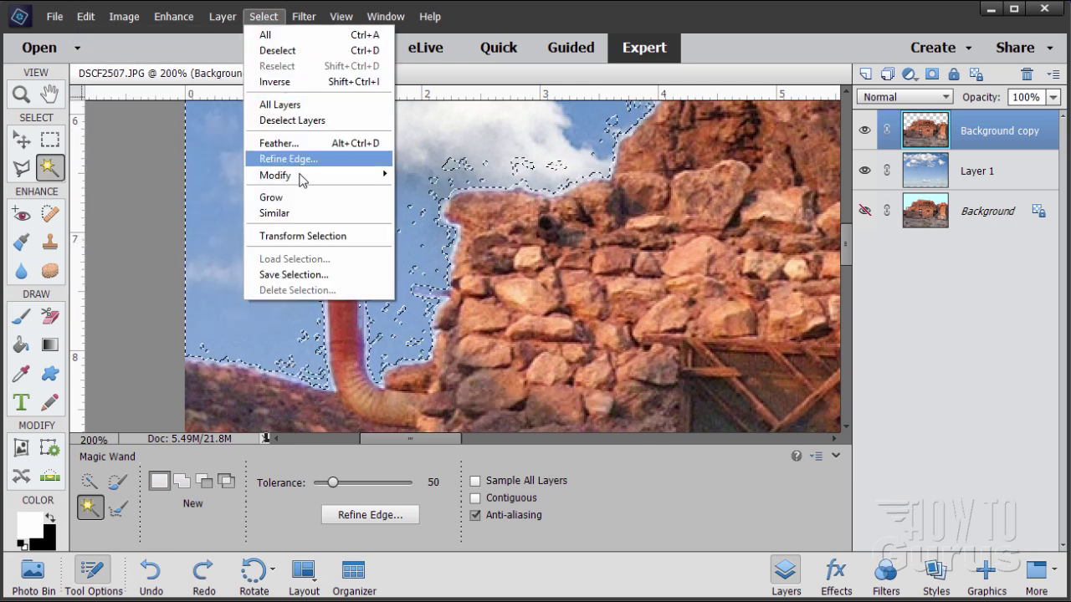
mouse_move(330, 175)
left_click(426, 205)
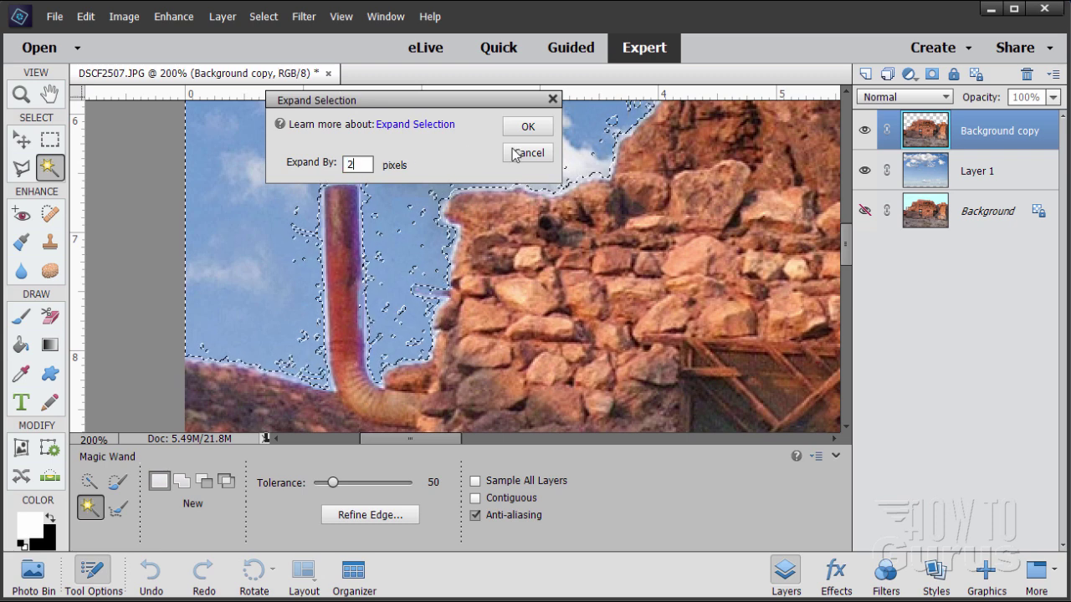
left_click(528, 126)
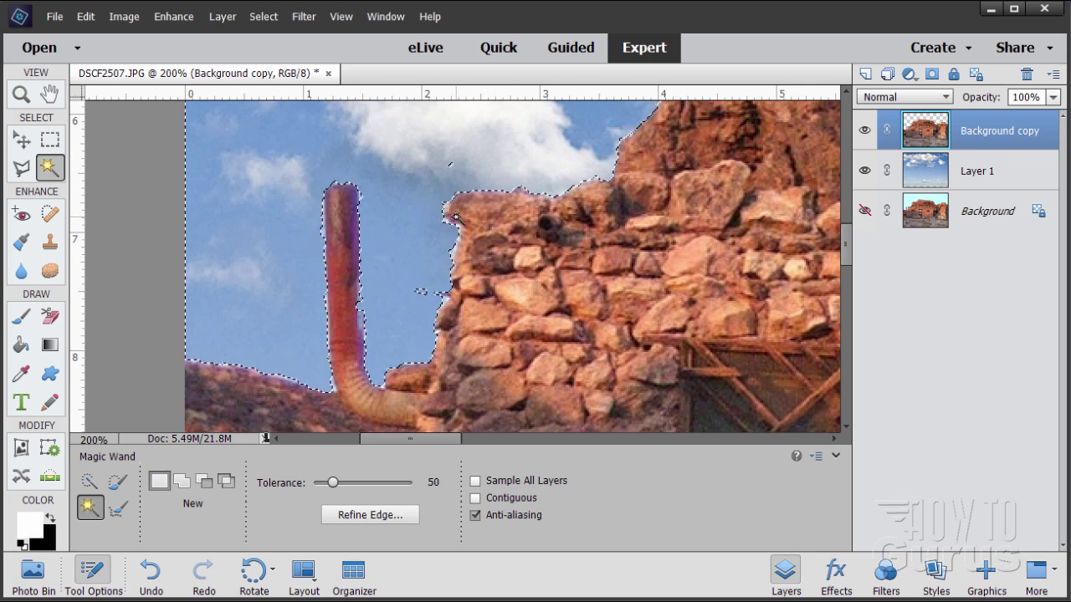
left_click(263, 17)
left_click(280, 51)
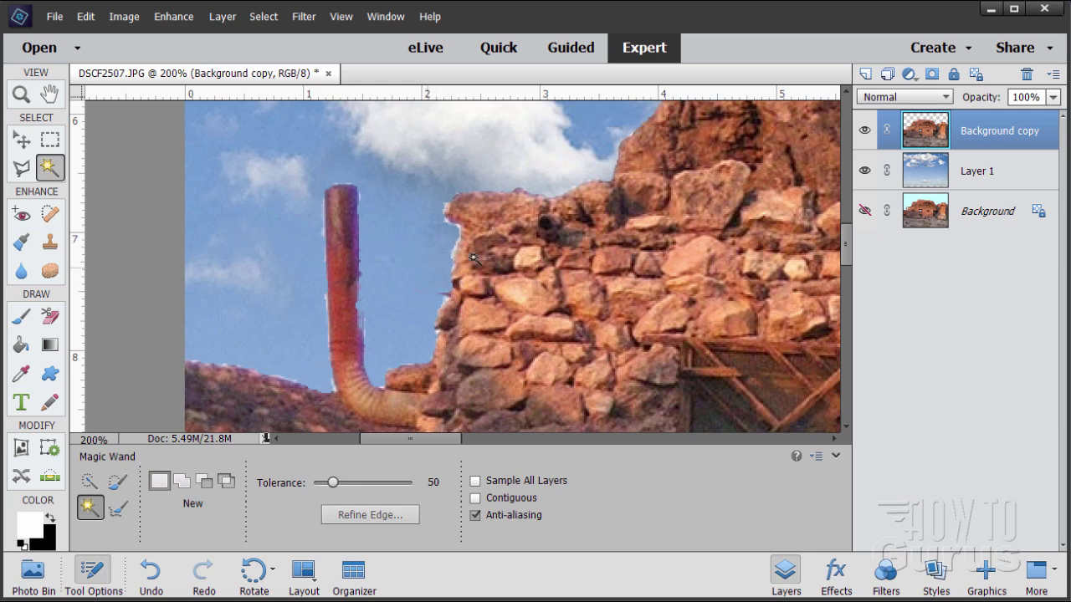
- Set up the Eraser tool with the Soft Round 5 pixels brush for cleaning the cut-out edges
left_click_drag(445, 434, 406, 442)
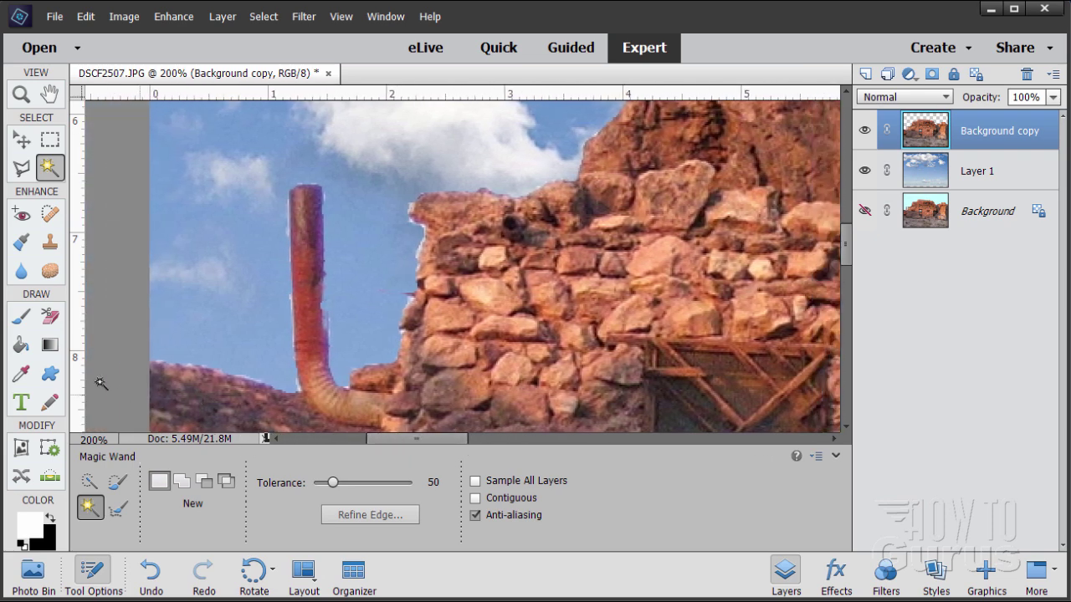
left_click(50, 320)
left_click(90, 482)
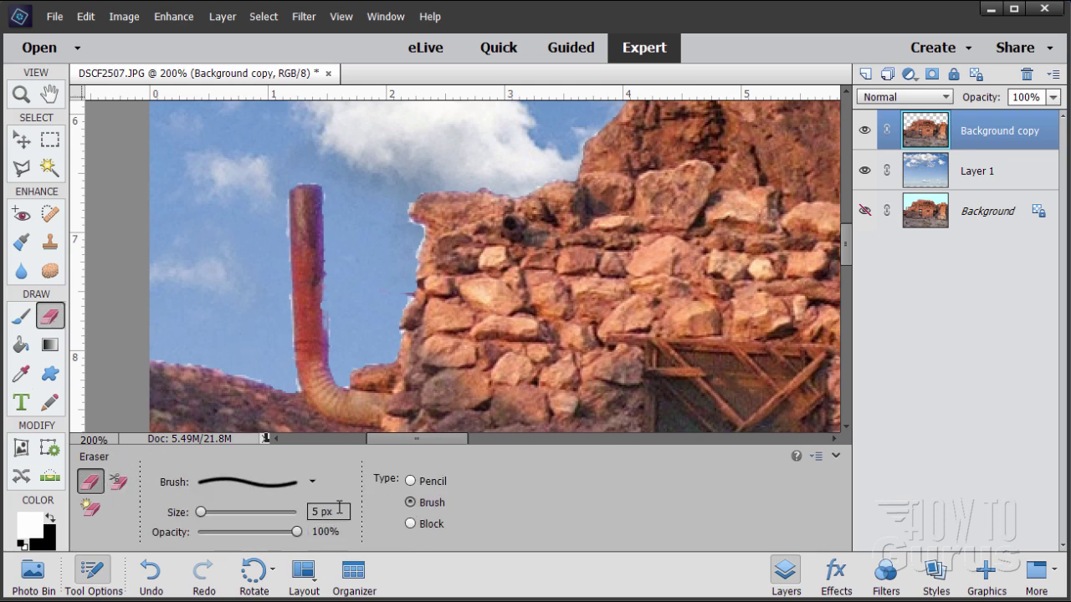
left_click(294, 491)
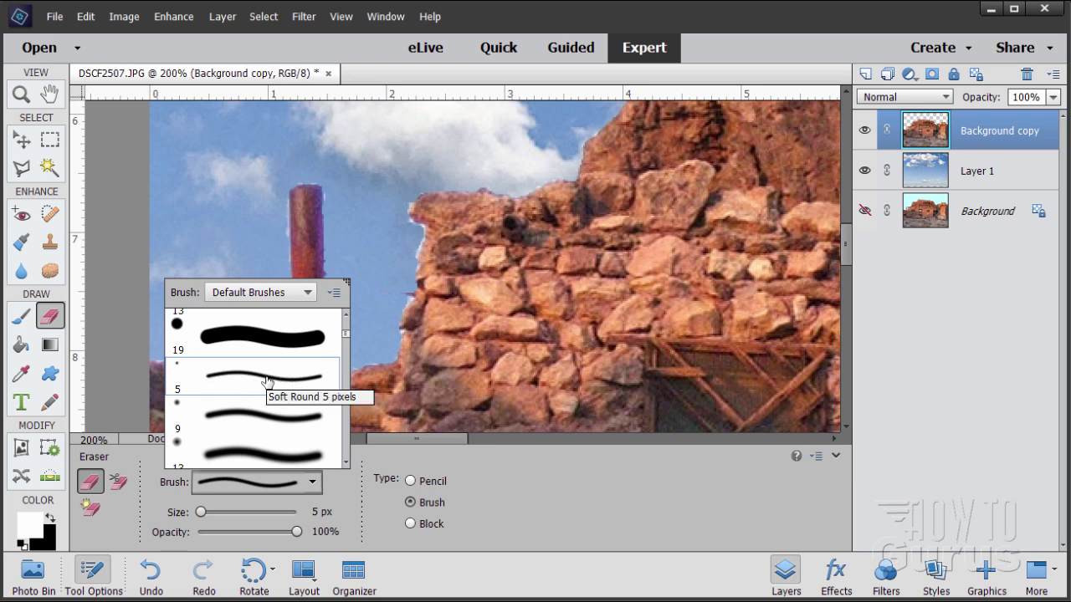
left_click(349, 512)
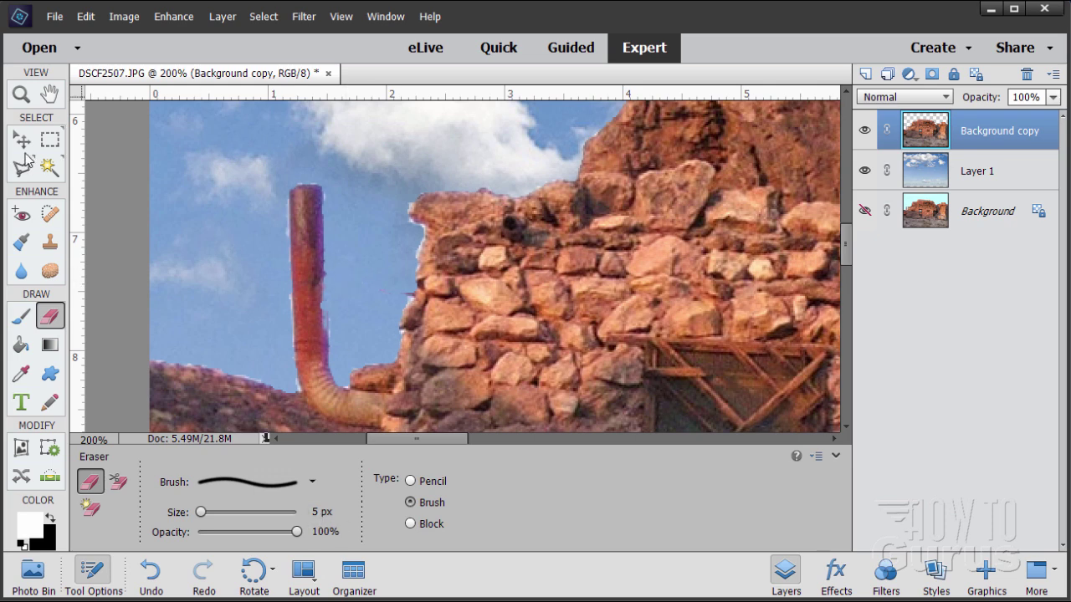
- Erase the leftover white fringe along the pipe's outer edge and the sloping roof edge on the Background copy layer
left_click(22, 94)
left_click(287, 376)
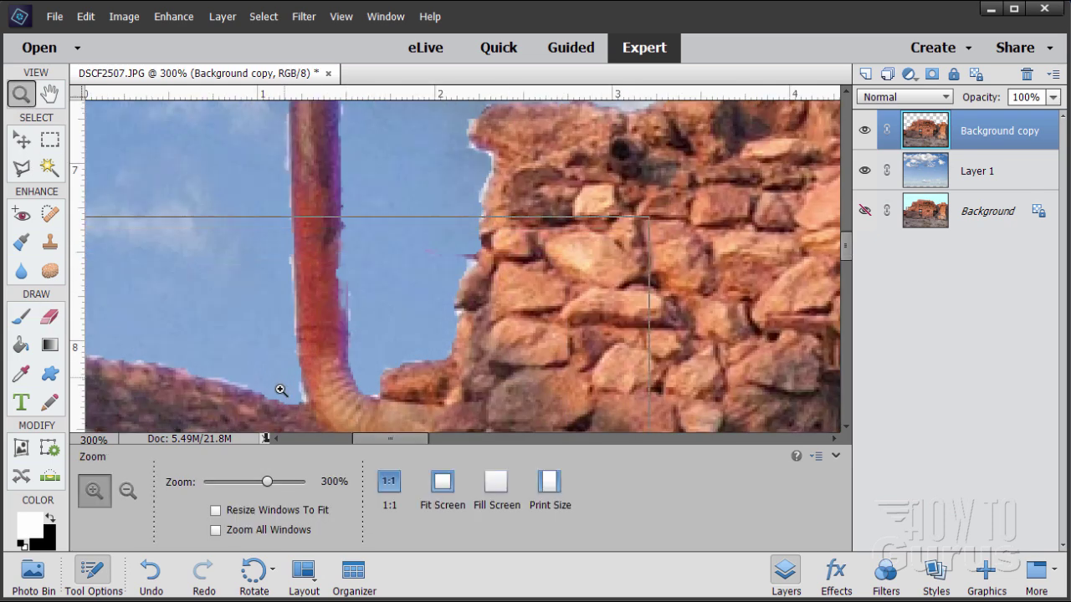
left_click(281, 390)
scroll(280, 390, "down", 2)
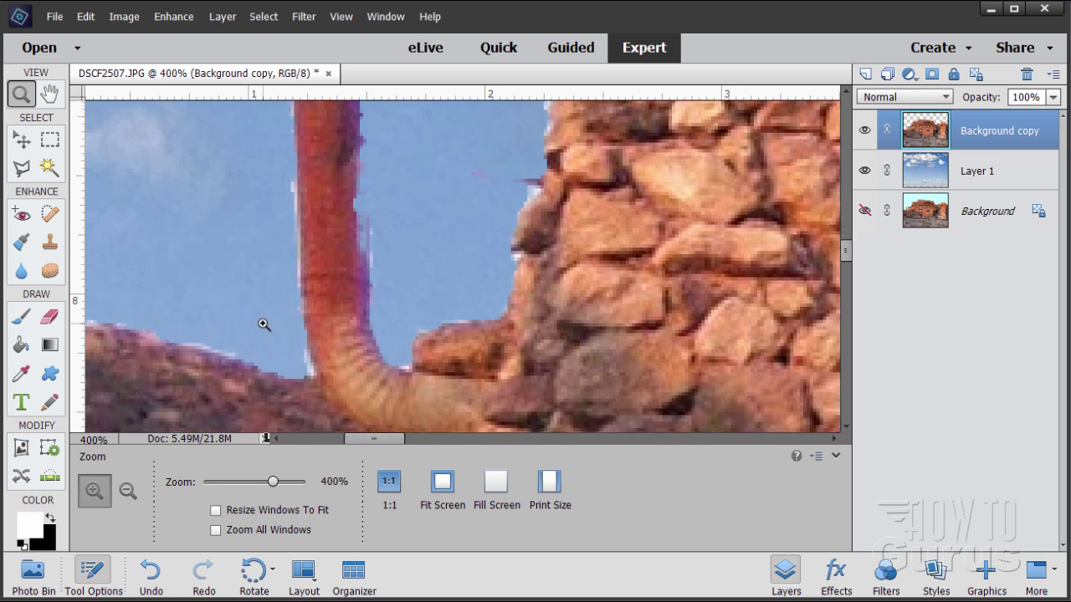
scroll(264, 324, "down", 1)
scroll(329, 335, "up", 3)
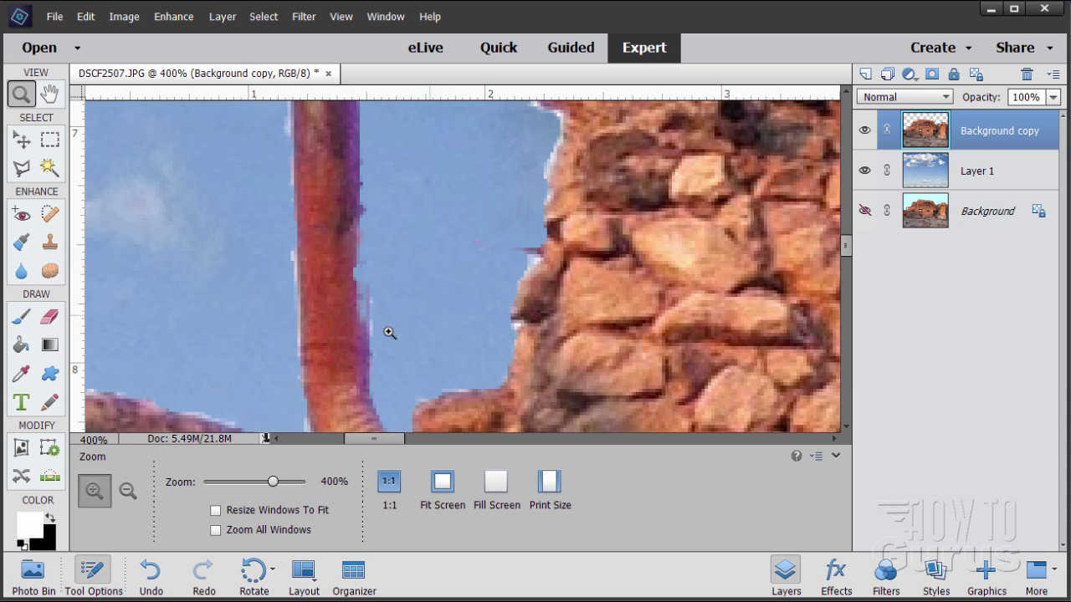
scroll(267, 299, "down", 3)
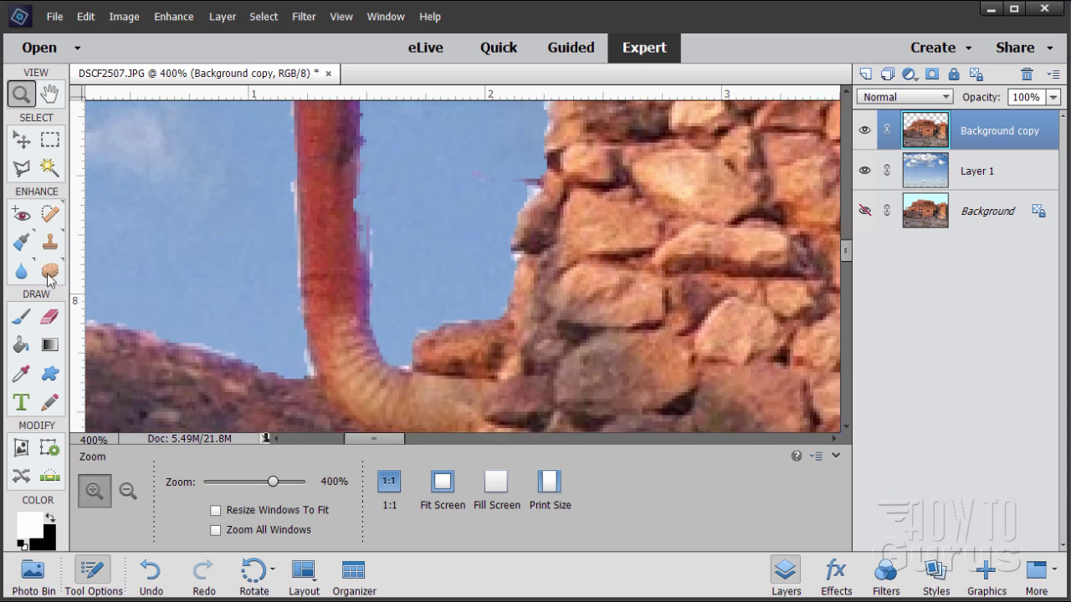
left_click(54, 323)
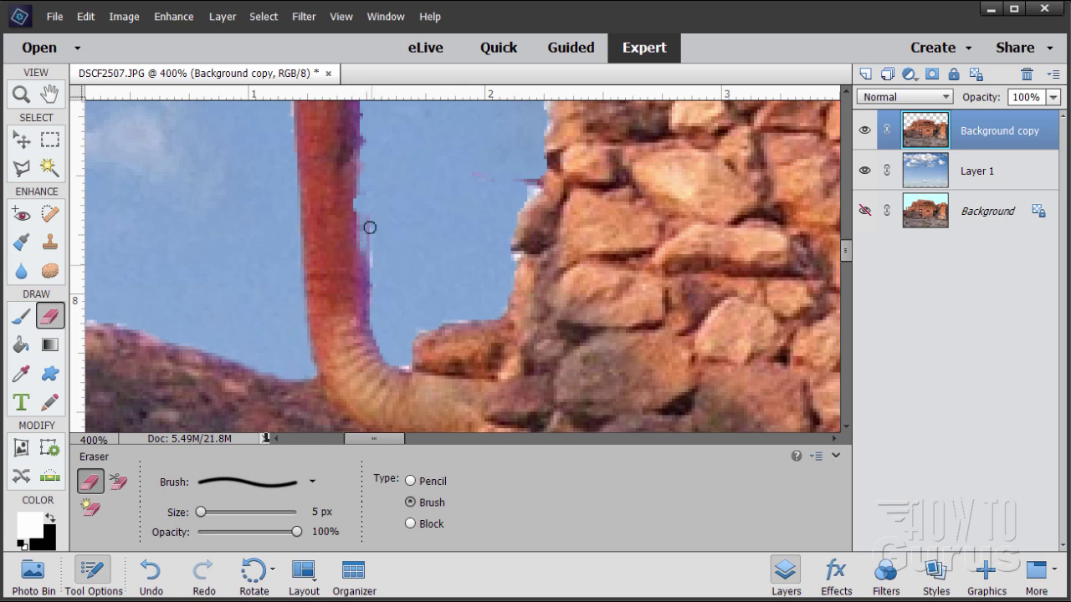
left_click_drag(403, 437, 383, 438)
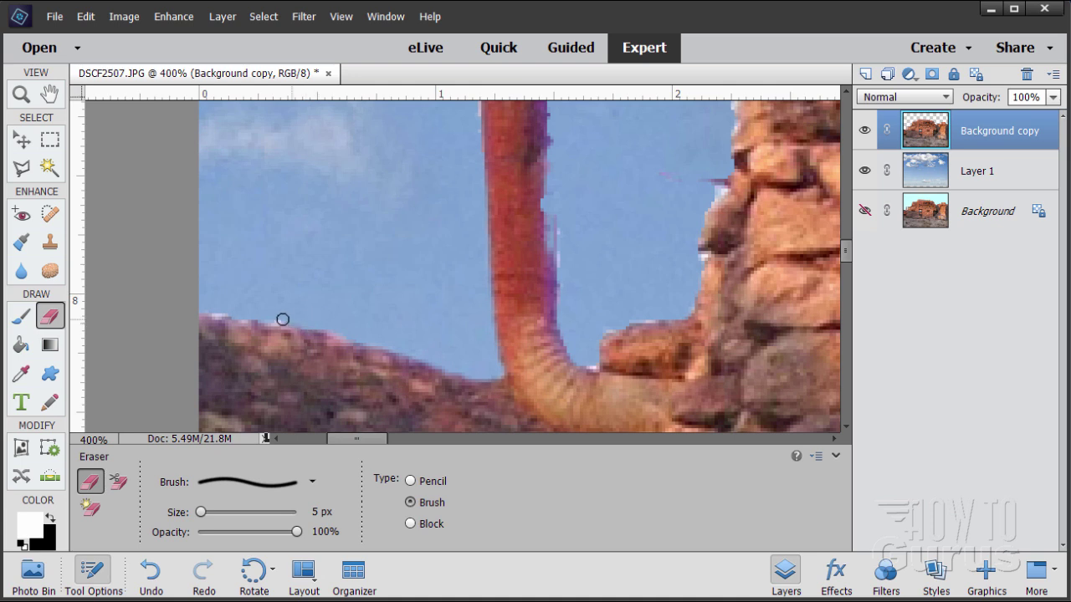
left_click_drag(263, 318, 201, 306)
- Erase the fringe and stray purple sliver along the stone wall's edge facing the pipe, and the fringe around the pipe's upper end
left_click_drag(382, 441, 409, 442)
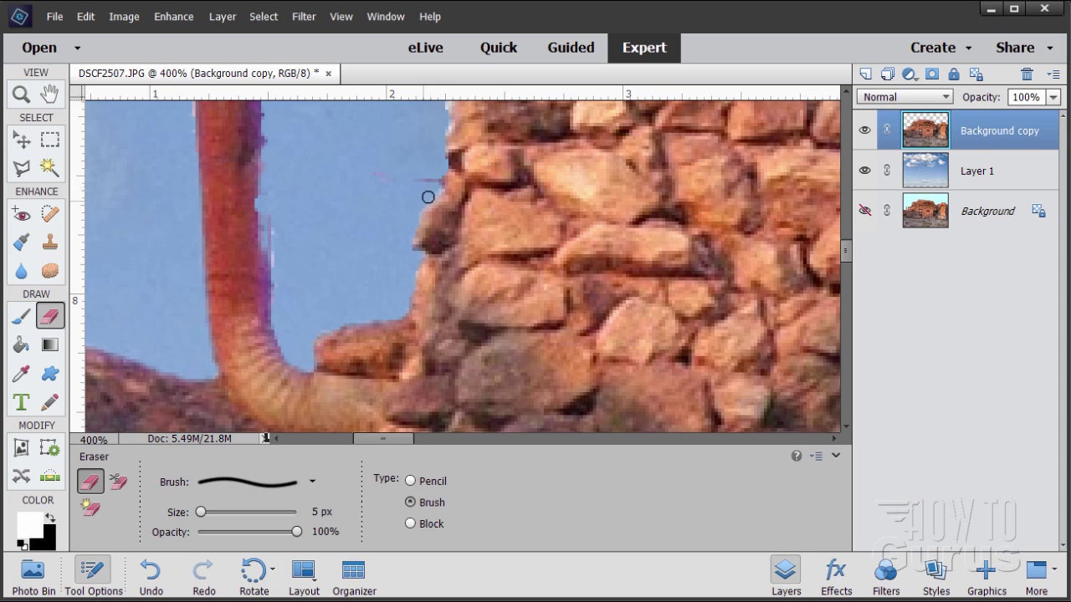
left_click_drag(432, 182, 369, 167)
scroll(488, 311, "up", 5)
scroll(489, 311, "up", 1)
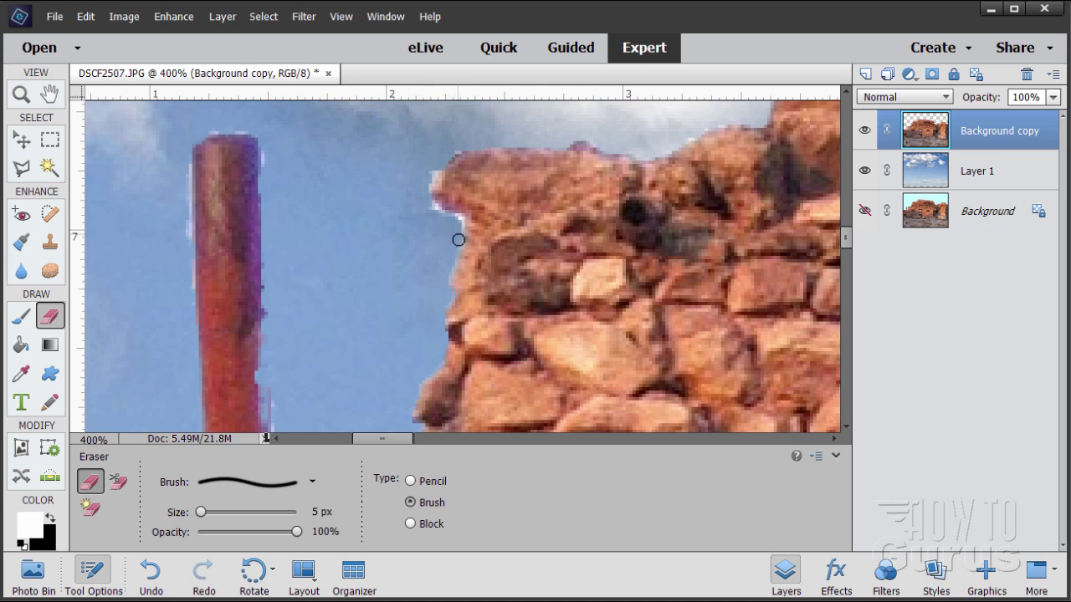
mouse_move(457, 217)
left_mouse_down()
mouse_move(427, 204)
mouse_move(449, 222)
left_mouse_up()
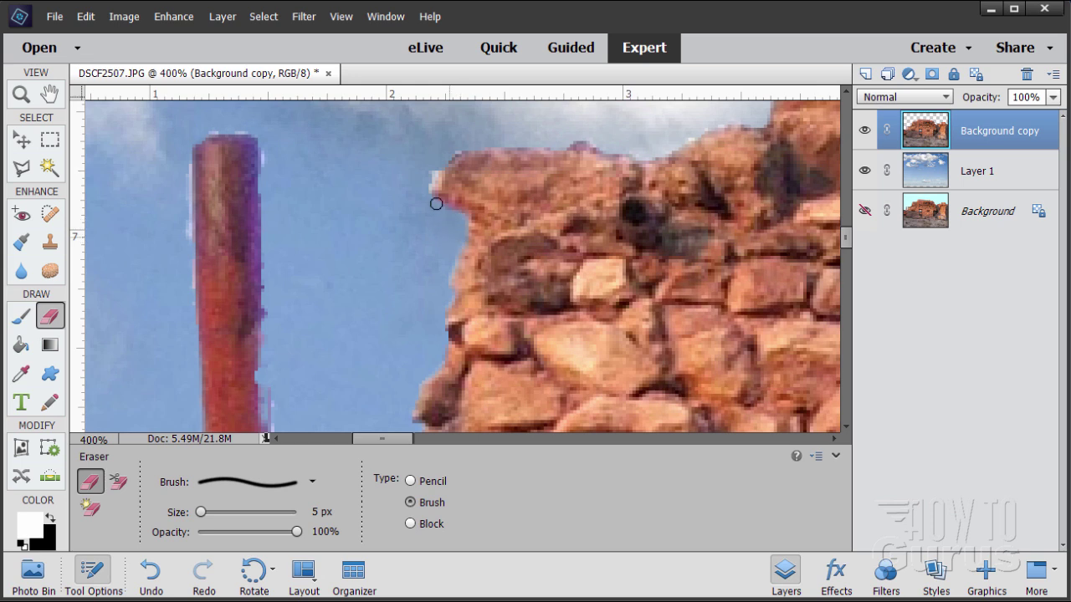
mouse_move(425, 185)
left_mouse_down()
mouse_move(435, 160)
mouse_move(433, 172)
mouse_move(465, 145)
left_mouse_up()
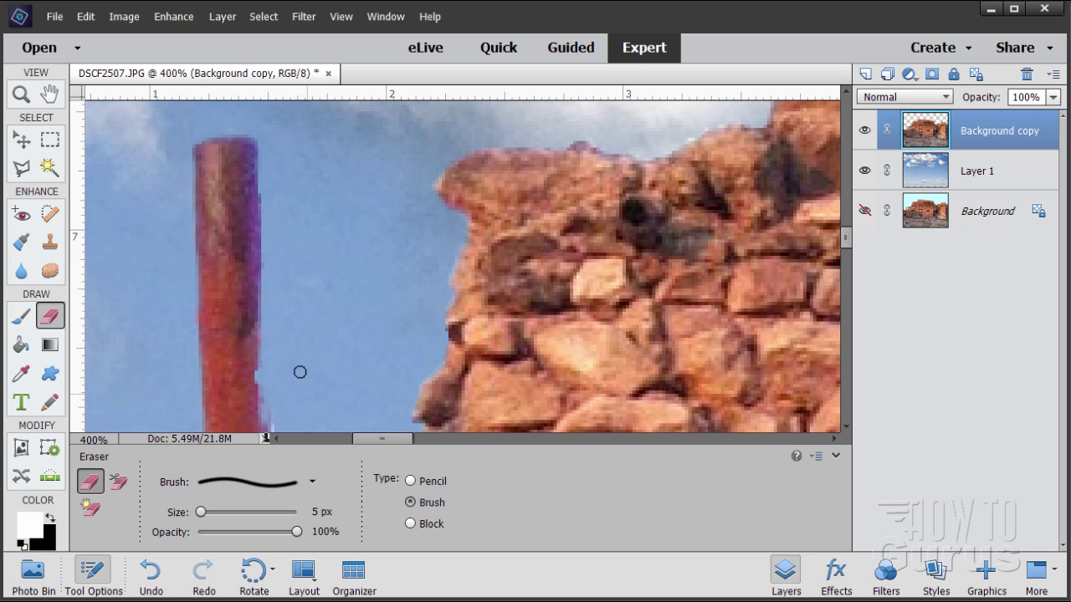
- Erase the fringe along the stone wall's upper edge and the lower left face of the large rock behind it
left_click_drag(388, 440, 410, 438)
scroll(502, 222, "up", 3)
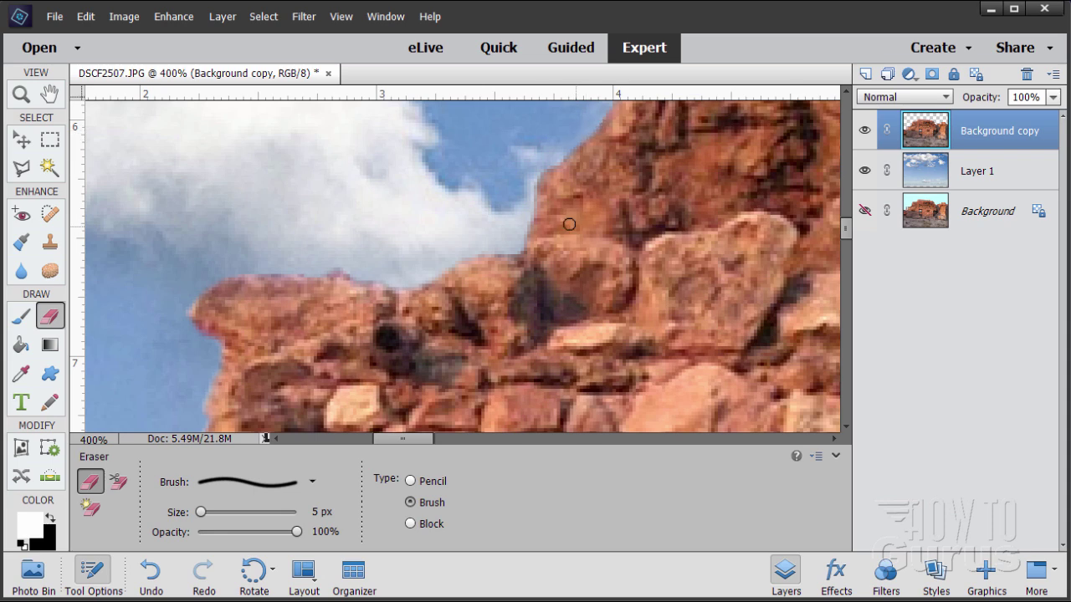
key("space")
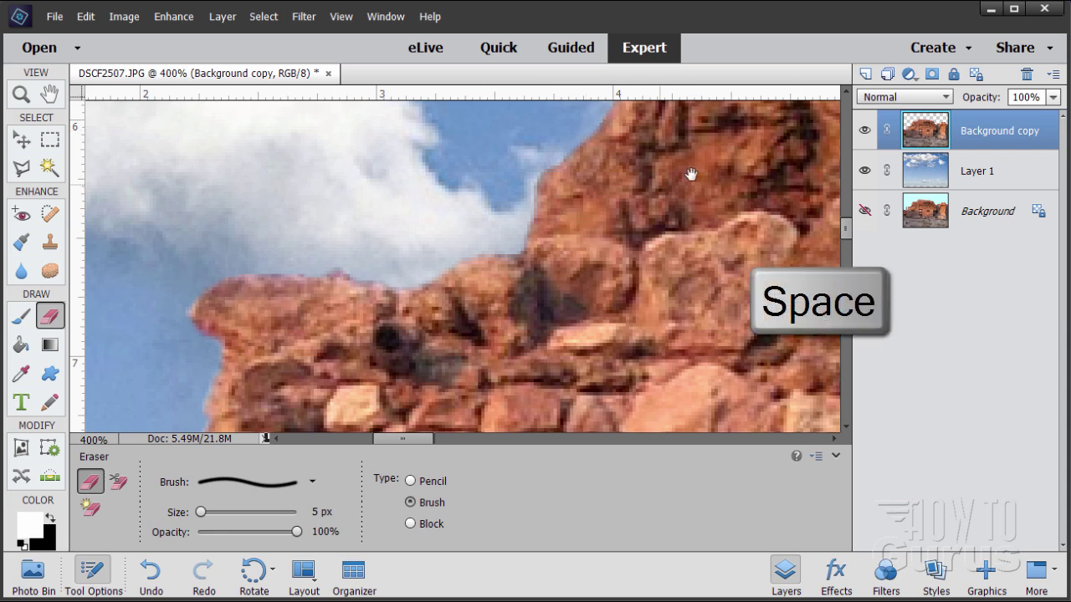
mouse_move(647, 201)
left_mouse_down()
mouse_move(529, 283)
mouse_move(474, 297)
mouse_move(463, 318)
mouse_move(307, 361)
left_mouse_up()
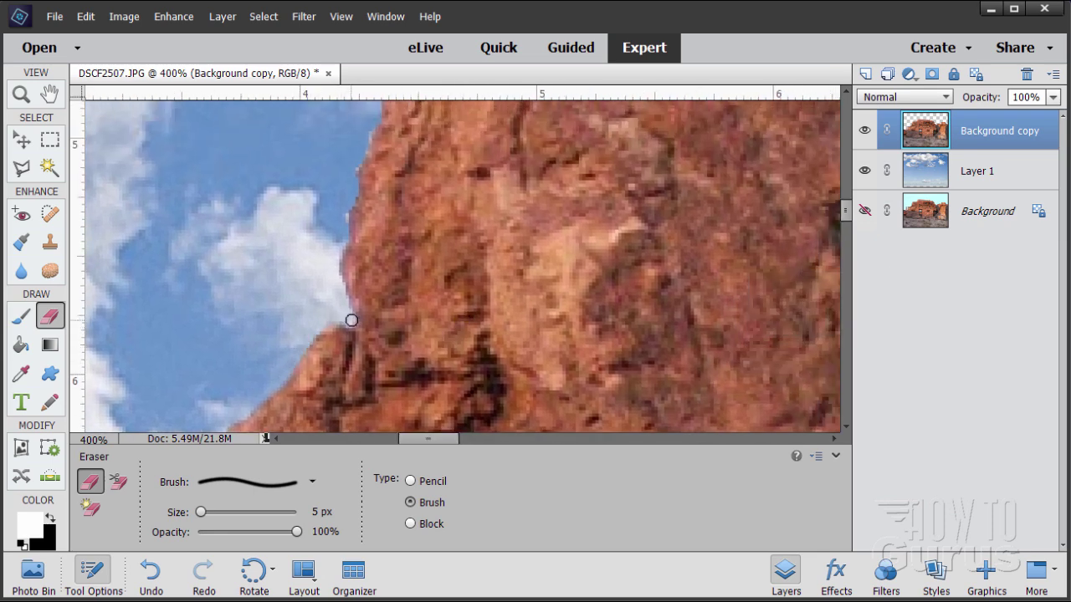
left_click_drag(351, 320, 337, 245)
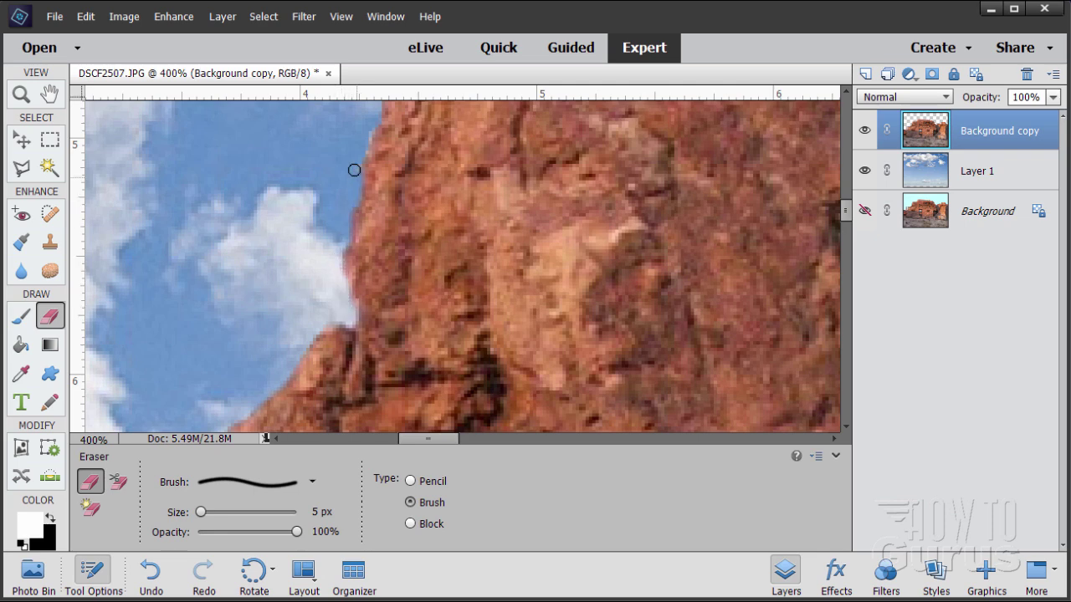
- Erase the fringe along the large rock's rounded left shoulder and up the steep rise to its highest plateau
key("space")
left_click_drag(431, 223, 407, 432)
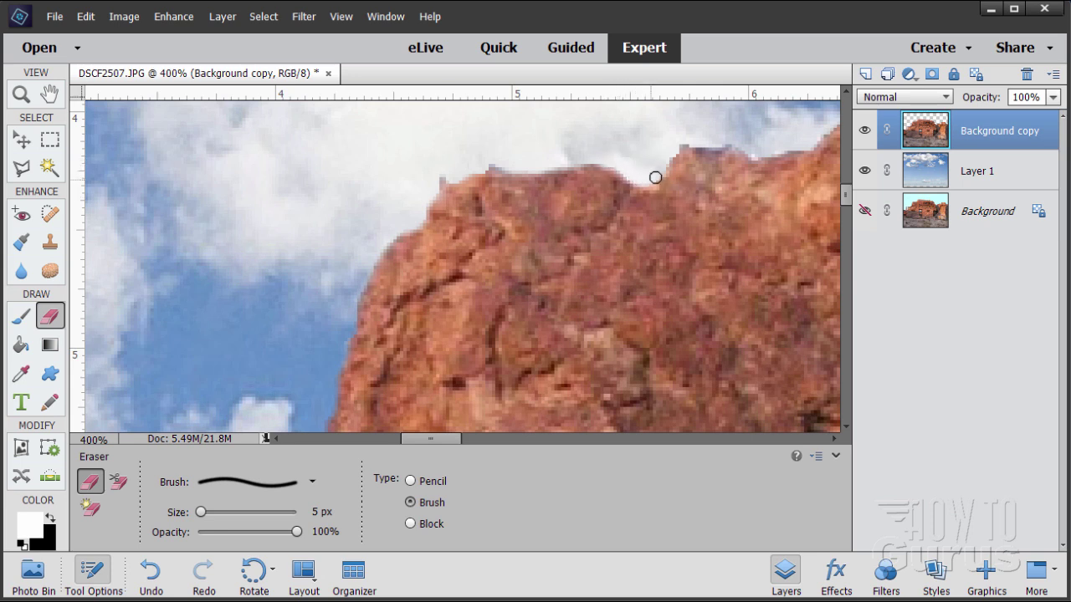
key("space")
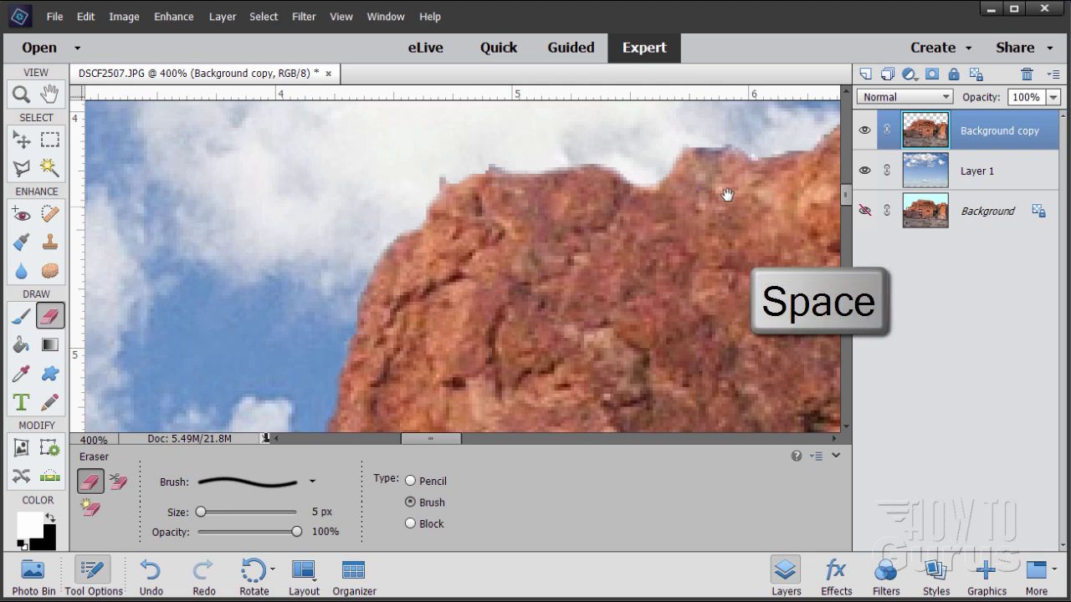
left_click_drag(724, 192, 434, 255)
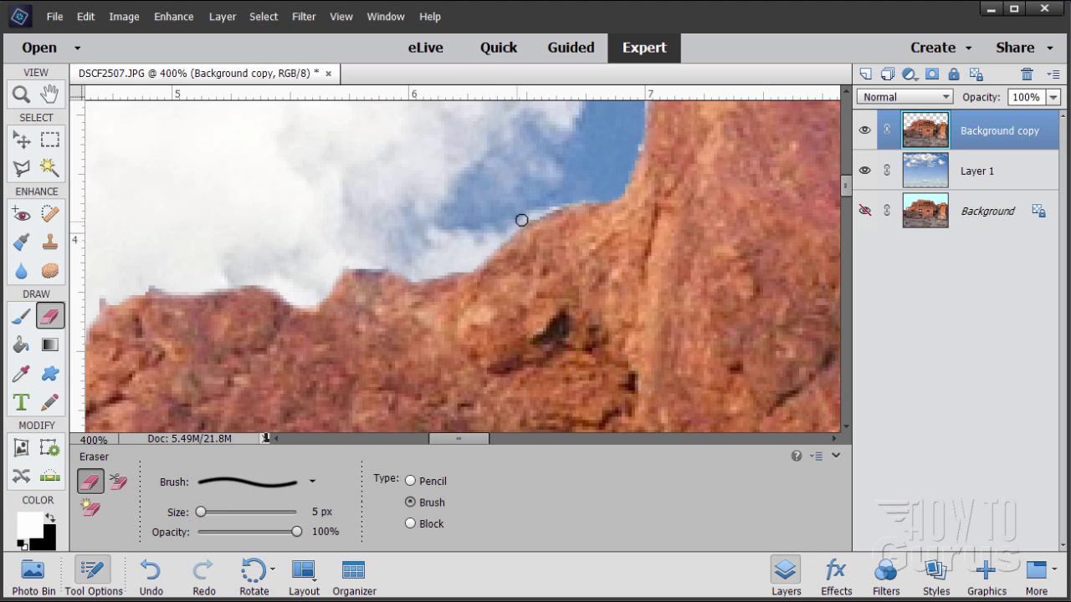
key("space")
left_click_drag(645, 168, 466, 306)
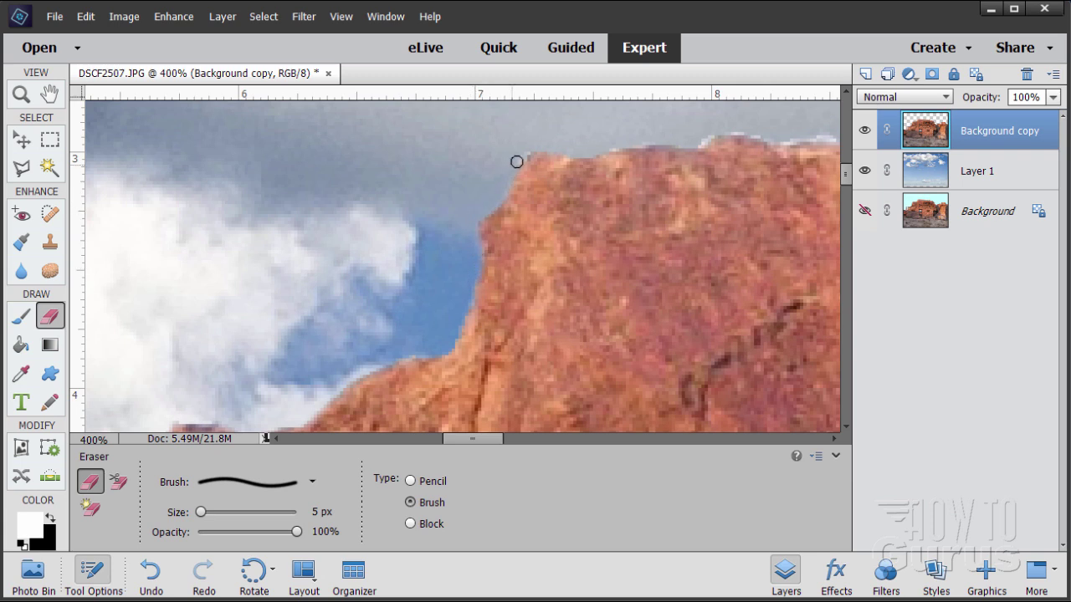
key("space")
left_click_drag(599, 210, 391, 281)
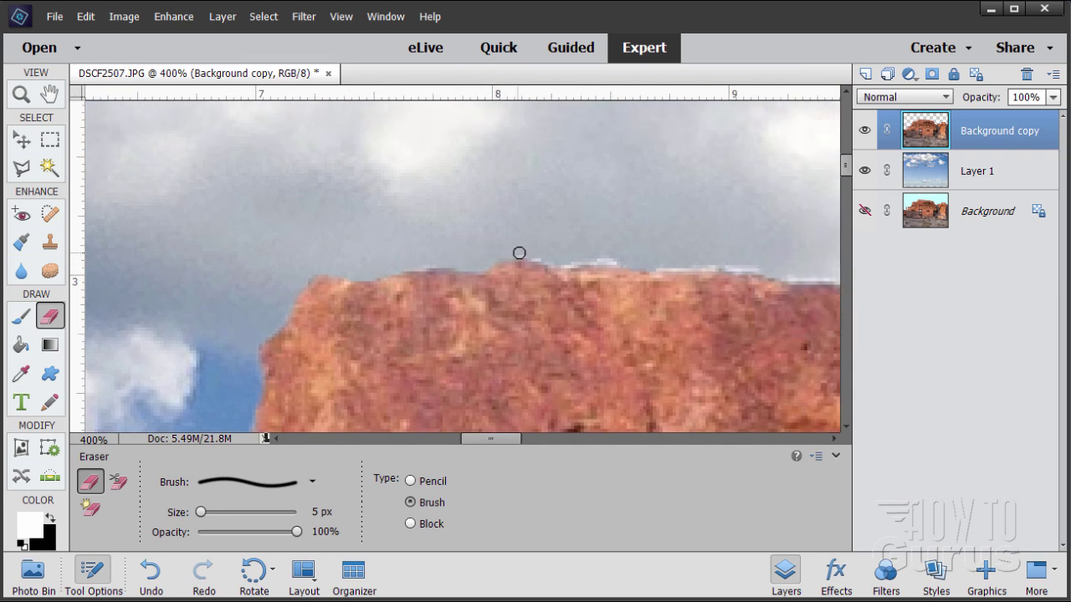
- Erase the white fringe along the large rock's long summit, as far as the small dip on its right side
mouse_move(546, 258)
left_mouse_down()
mouse_move(767, 271)
mouse_move(763, 250)
mouse_move(479, 271)
mouse_move(315, 251)
mouse_move(339, 276)
mouse_move(451, 291)
mouse_move(705, 299)
mouse_move(735, 264)
mouse_move(431, 260)
mouse_move(430, 272)
mouse_move(536, 316)
mouse_move(656, 335)
mouse_move(783, 388)
left_mouse_up()
key("space")
key("space")
key("space")
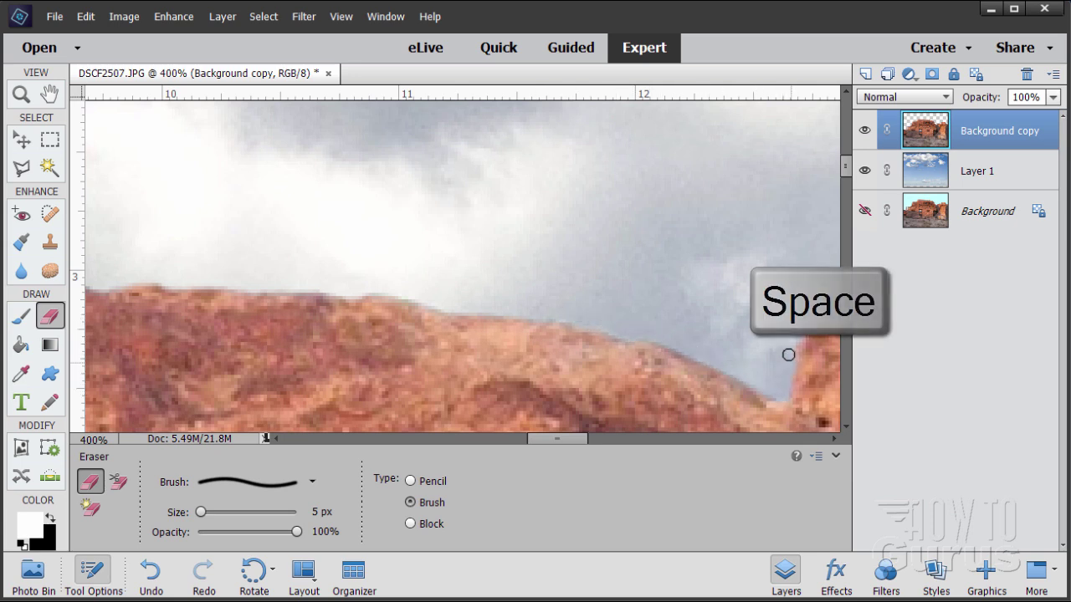
left_click_drag(769, 322, 320, 309)
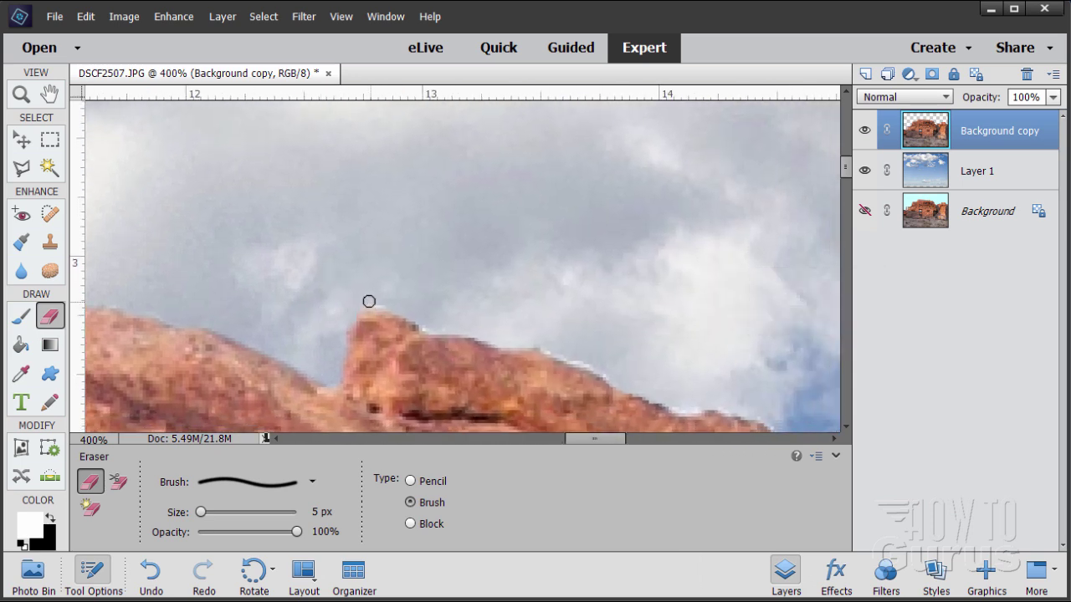
- Erase the white fringe from the peak beyond the dip down the descending ridge and its rounded outcrop
mouse_move(413, 307)
left_mouse_down()
mouse_move(532, 338)
mouse_move(624, 388)
mouse_move(701, 410)
mouse_move(491, 266)
mouse_move(435, 210)
left_mouse_up()
key("space")
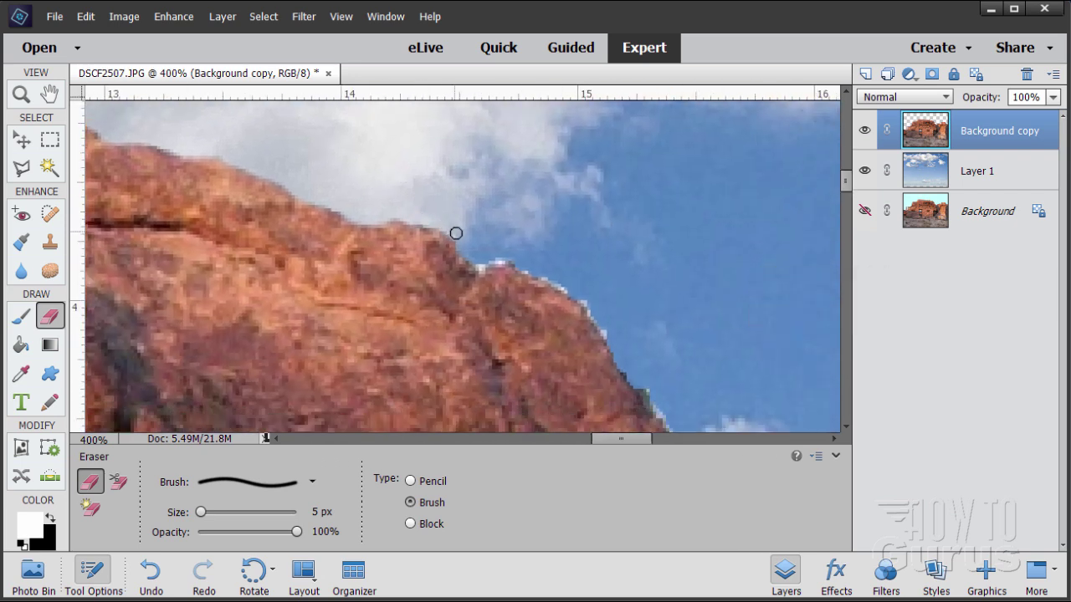
mouse_move(456, 233)
left_mouse_down()
mouse_move(479, 270)
mouse_move(510, 257)
mouse_move(580, 295)
left_mouse_up()
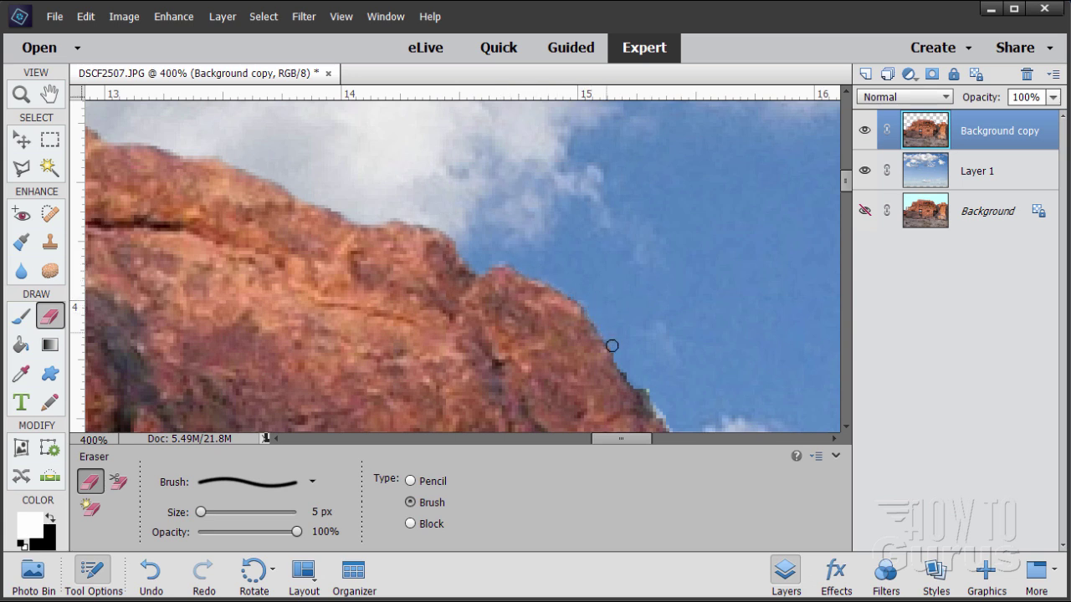
mouse_move(620, 364)
left_mouse_down()
mouse_move(633, 380)
mouse_move(472, 247)
left_mouse_up()
key("space")
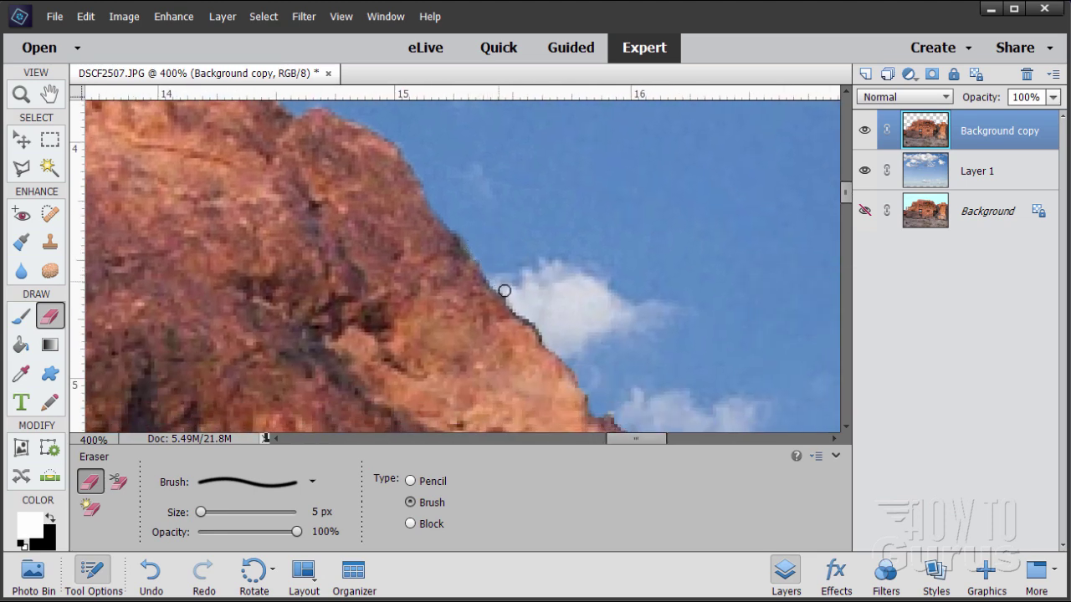
- Erase the fringe along the large rock's lower right slope and over the small boulder beside the gap
mouse_move(504, 291)
left_mouse_down()
mouse_move(510, 311)
mouse_move(552, 344)
left_mouse_up()
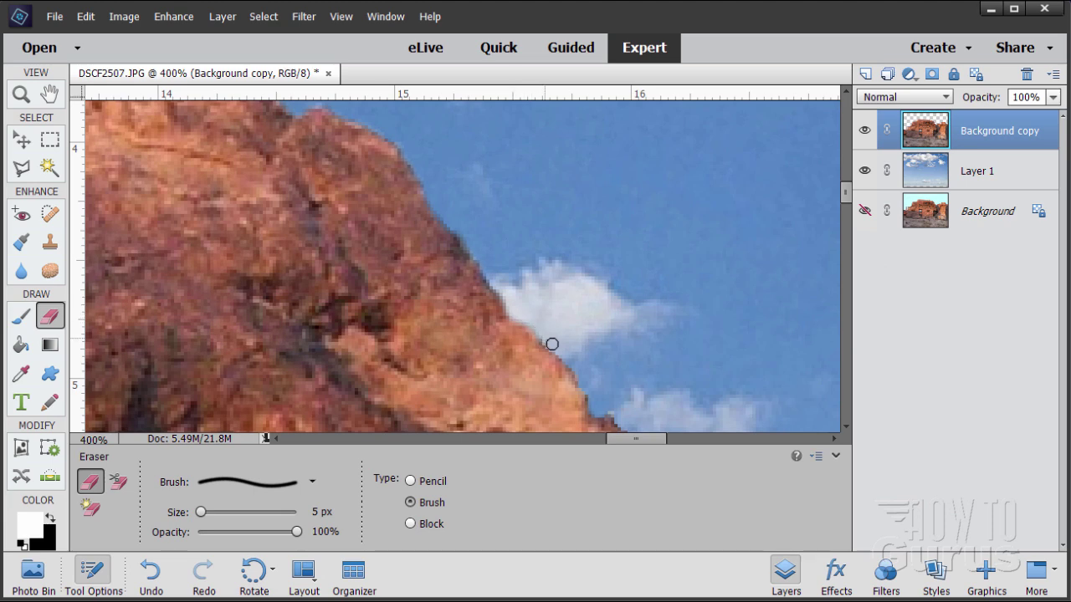
key("space")
left_click_drag(674, 430, 593, 262)
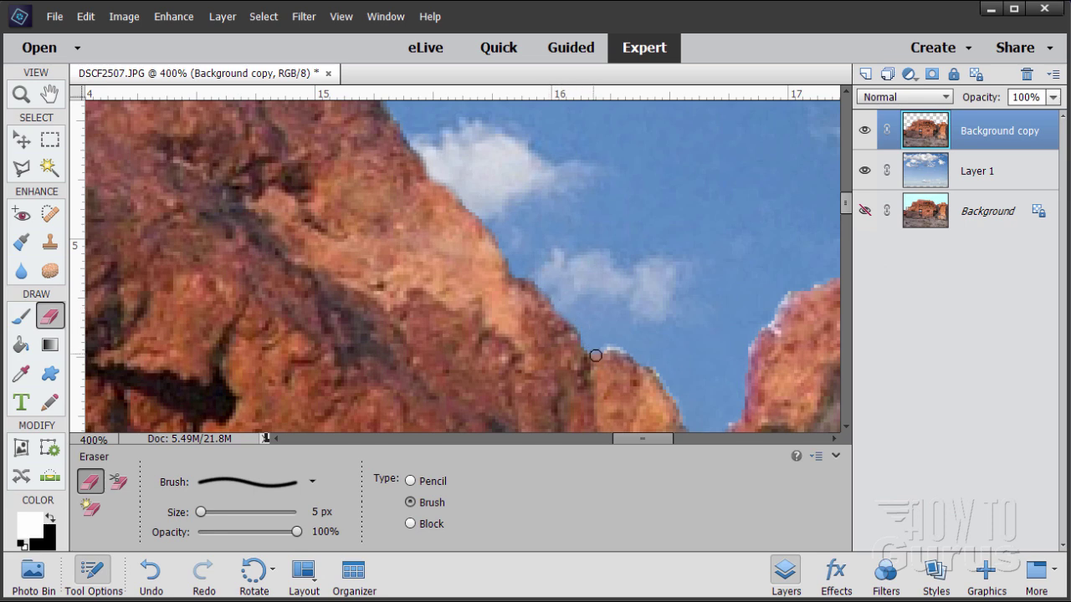
key("space")
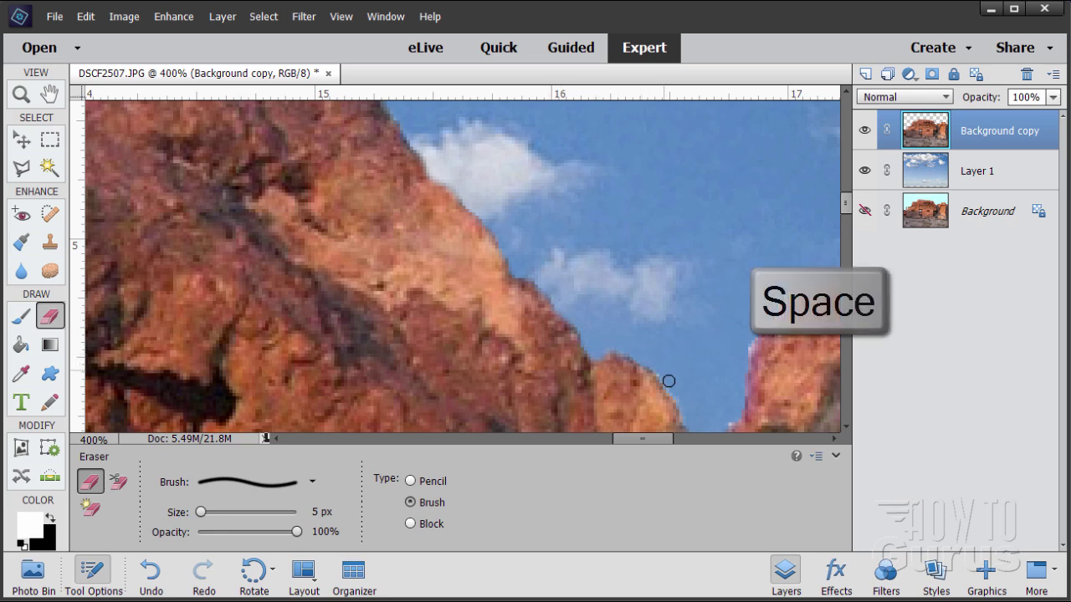
left_click_drag(697, 380, 501, 226)
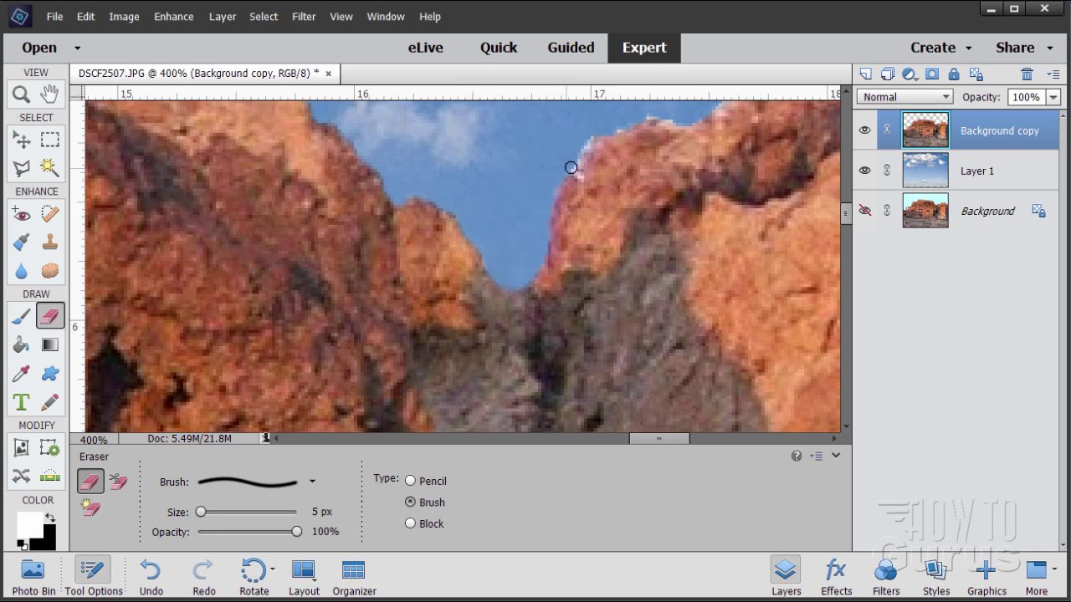
- Erase the fringe along the right-hand rock, from the gap over its bumpy crest and past the saddle with the dark sliver
key("space")
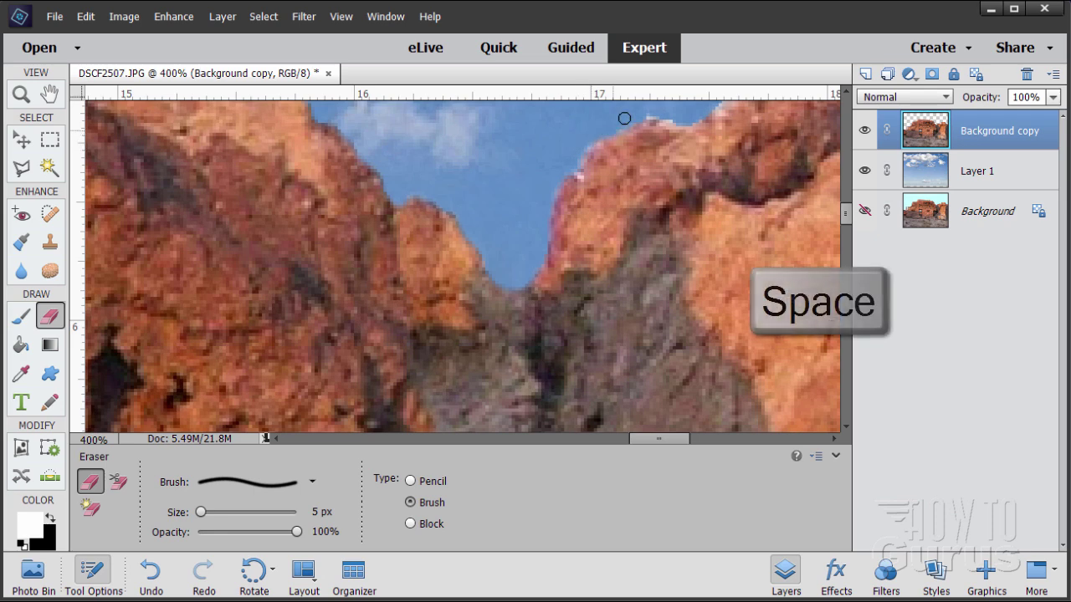
left_click_drag(624, 117, 424, 315)
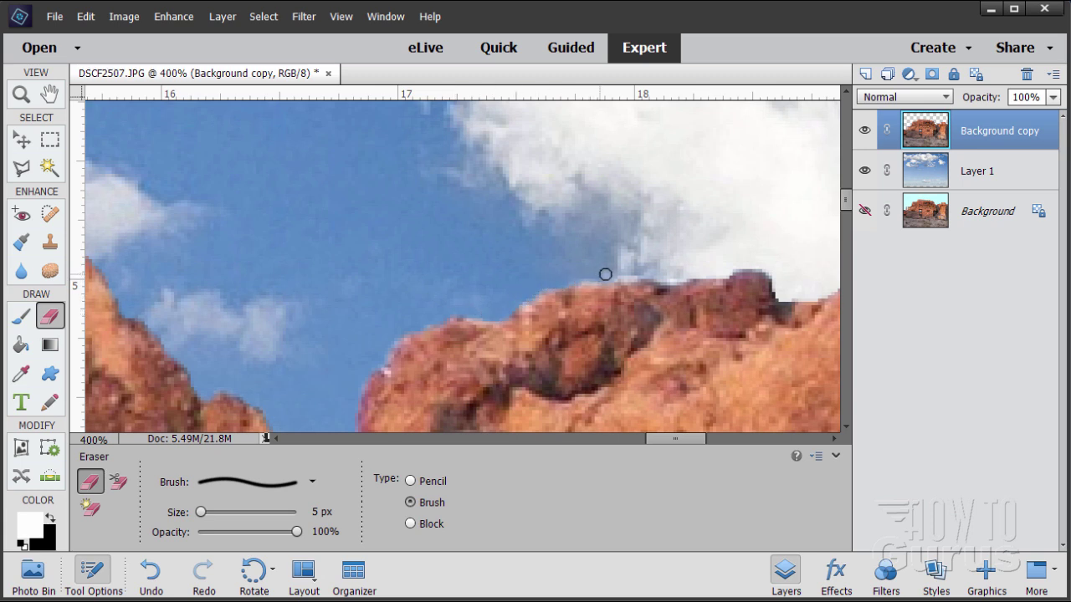
key("space")
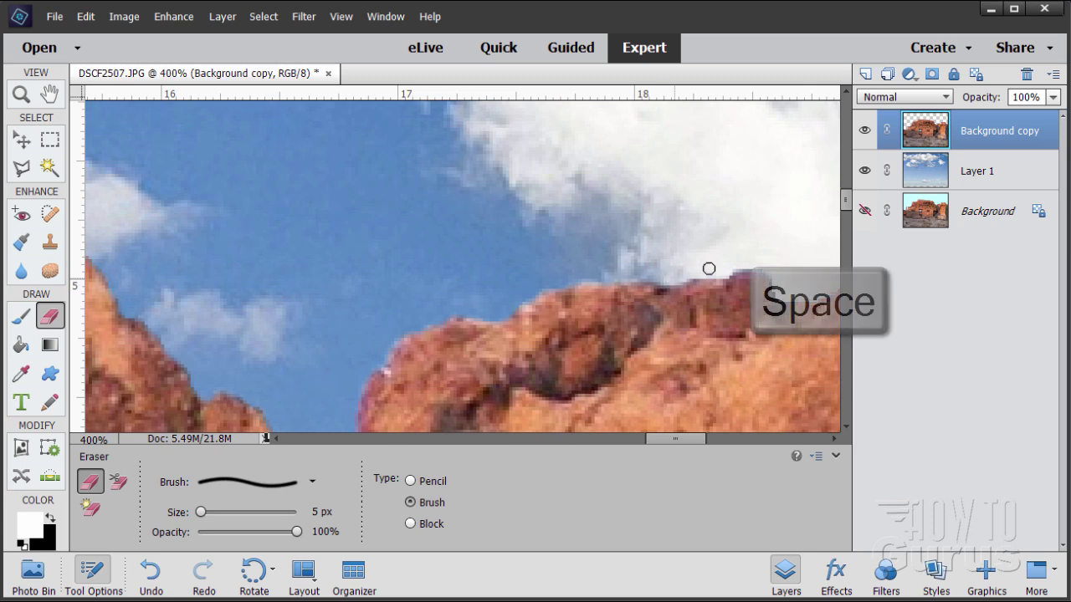
left_click_drag(779, 259, 460, 259)
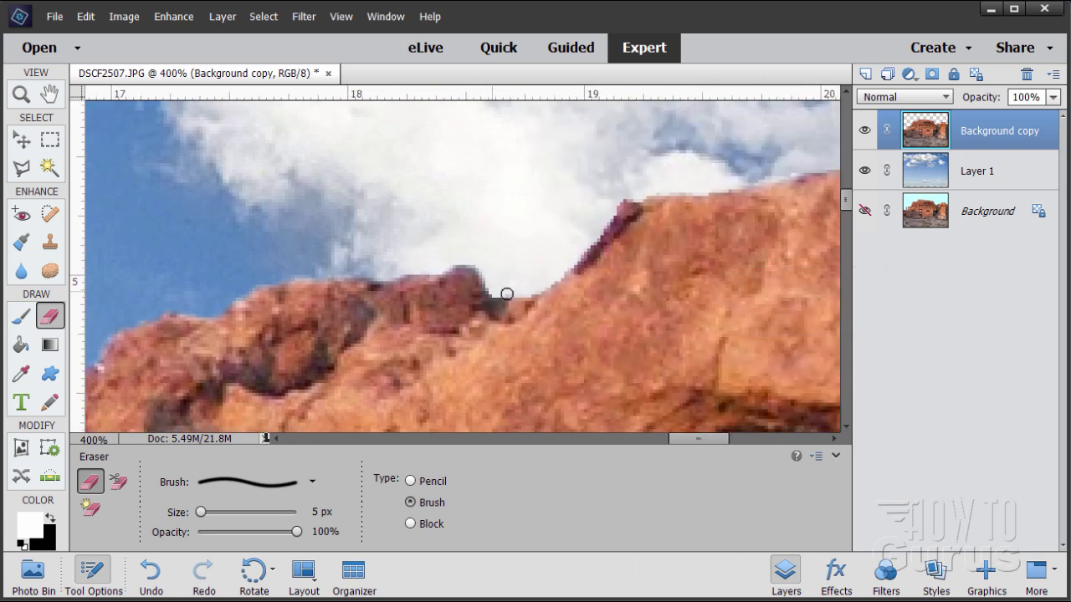
mouse_move(506, 294)
left_mouse_down()
mouse_move(539, 288)
mouse_move(574, 261)
mouse_move(619, 194)
left_mouse_up()
key("space")
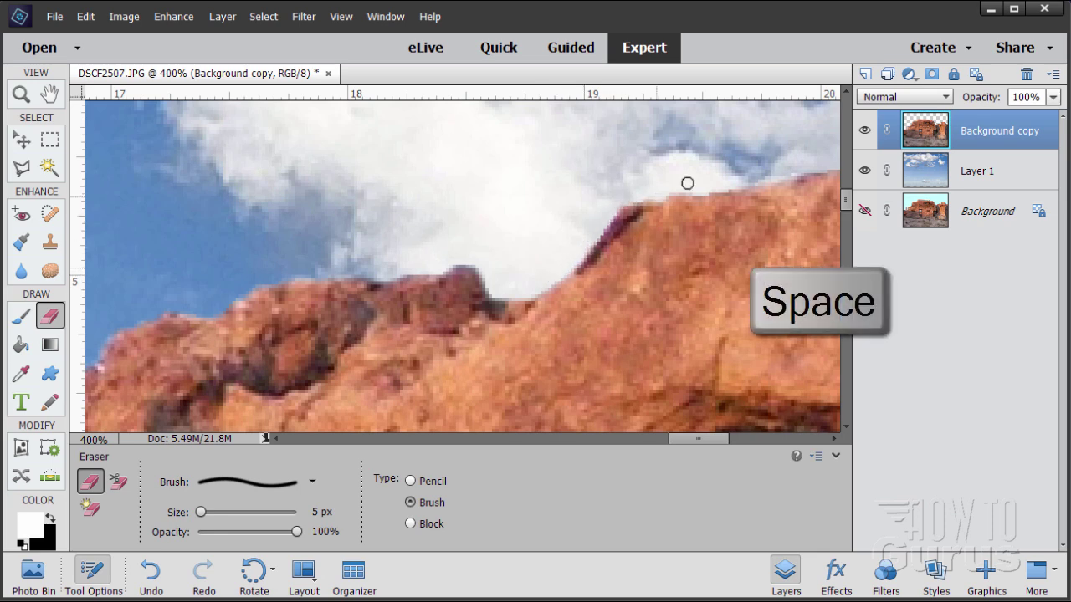
left_click_drag(686, 181, 344, 324)
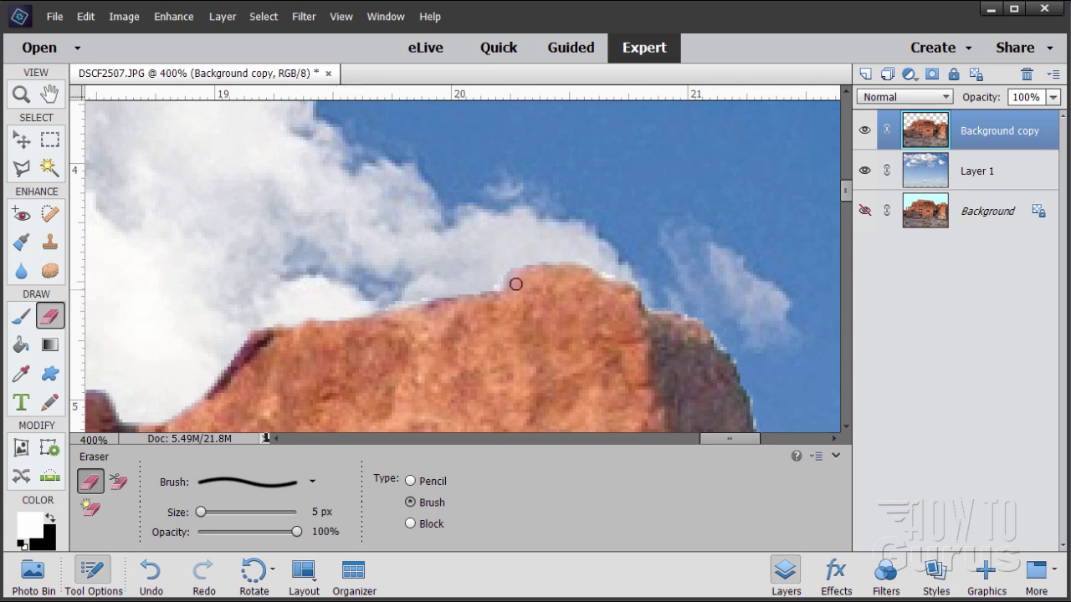
- Erase the fringe around the right-hand rock's summit, down its shaded side, and along the low ridge to the photo's edge
mouse_move(499, 279)
left_mouse_down()
mouse_move(376, 306)
mouse_move(515, 265)
mouse_move(488, 286)
mouse_move(517, 265)
left_mouse_up()
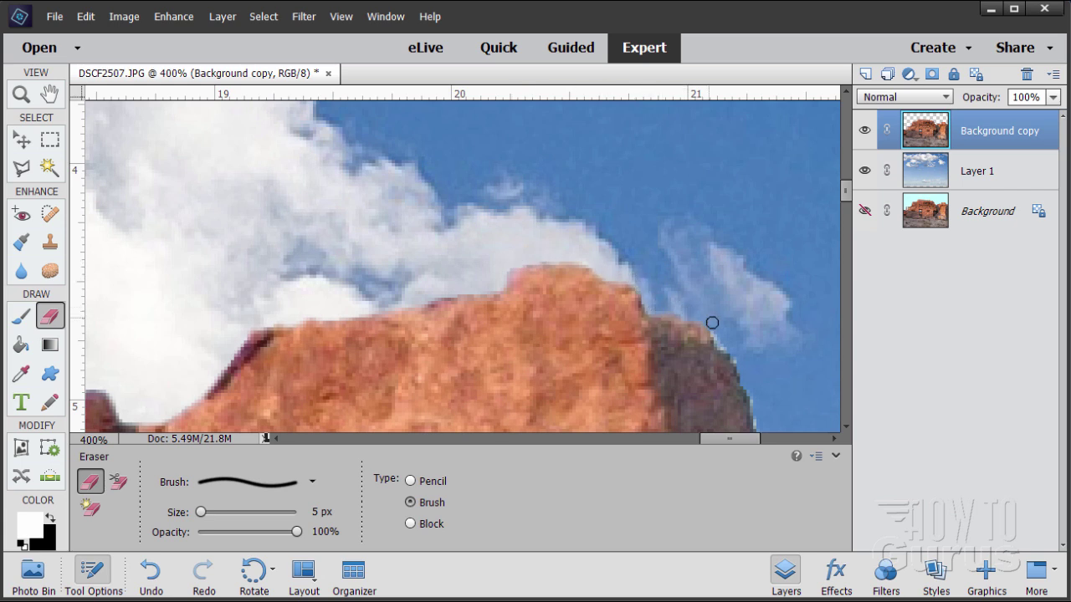
key("space")
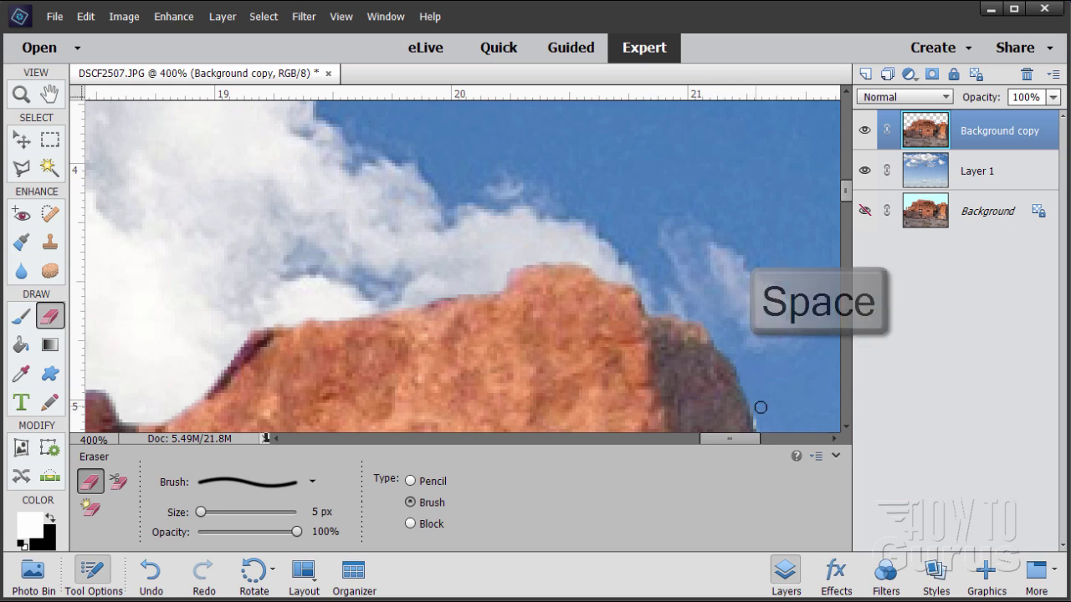
left_click_drag(761, 406, 471, 249)
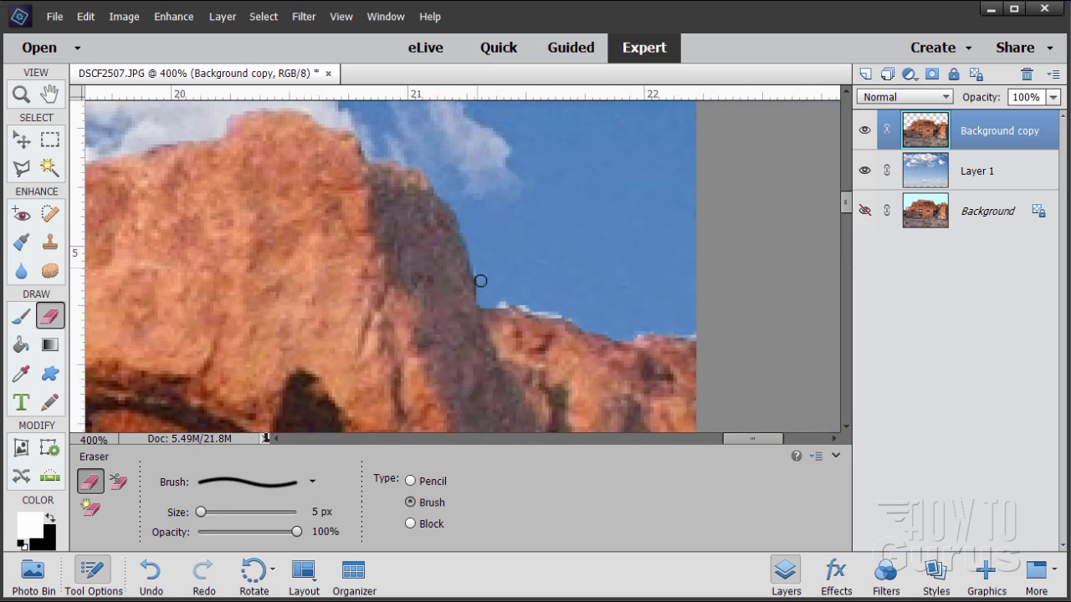
left_click_drag(504, 307, 561, 313)
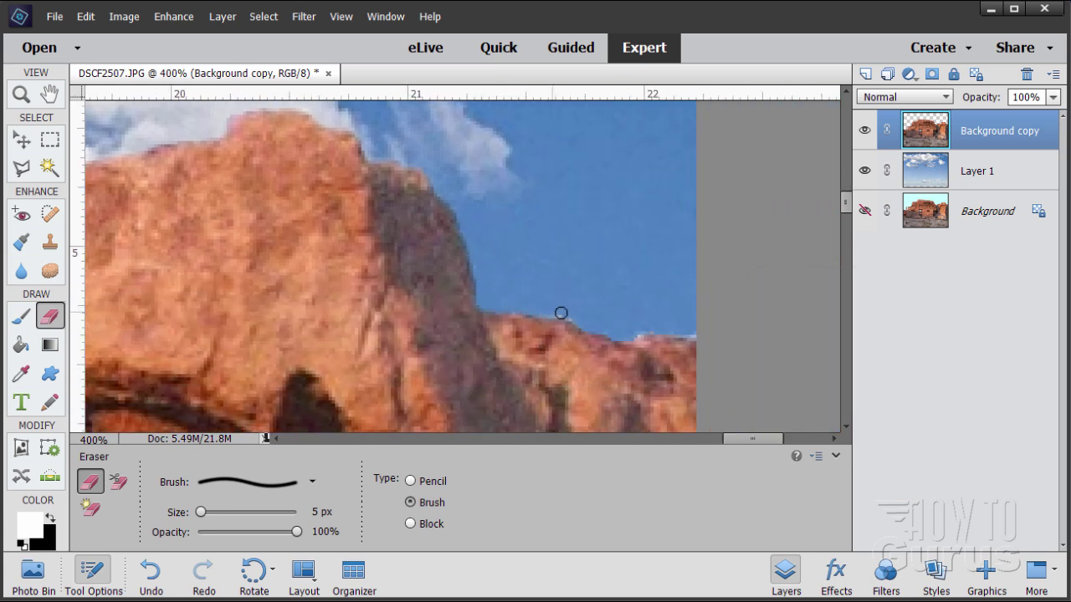
mouse_move(626, 339)
left_mouse_down()
mouse_move(652, 329)
mouse_move(705, 334)
left_mouse_up()
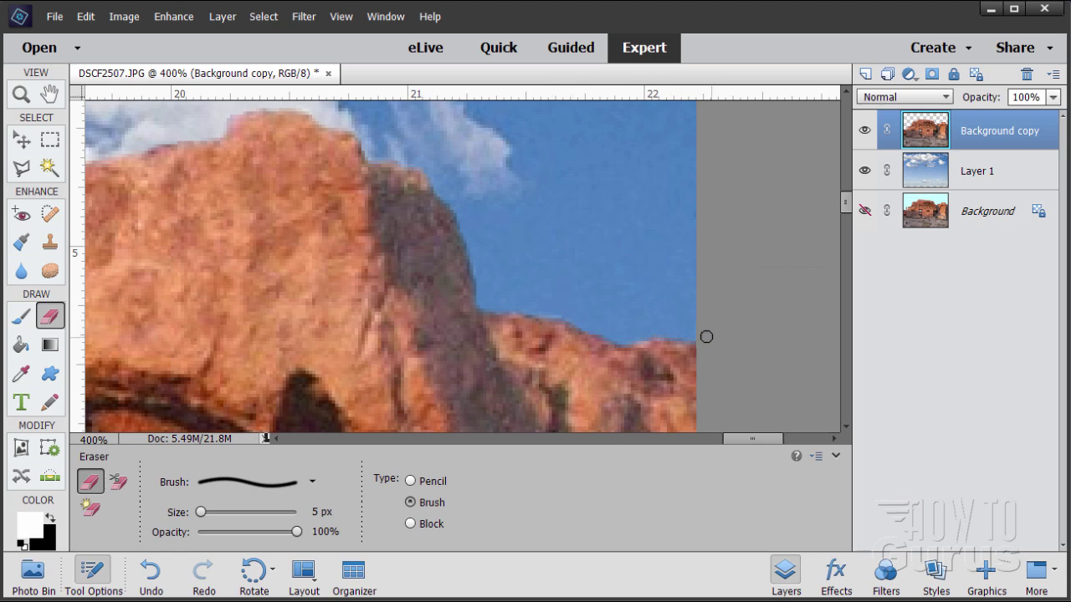
- Show and select the Background layer, and sample the pipe's house-facing edge with the Clone Stamp at 15 px
left_click(25, 99)
left_click(442, 484)
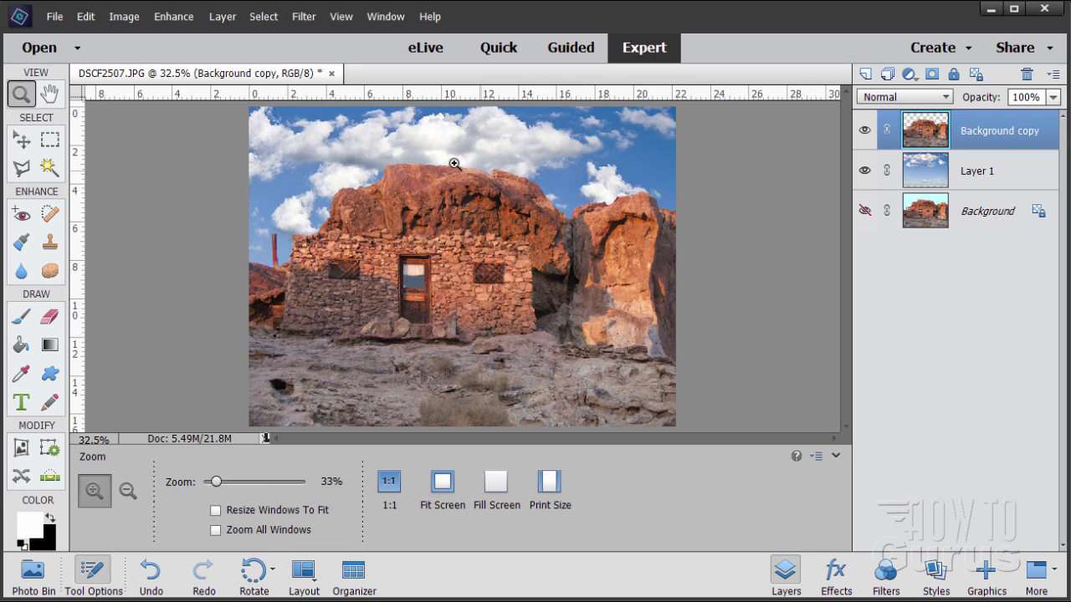
left_click(279, 265)
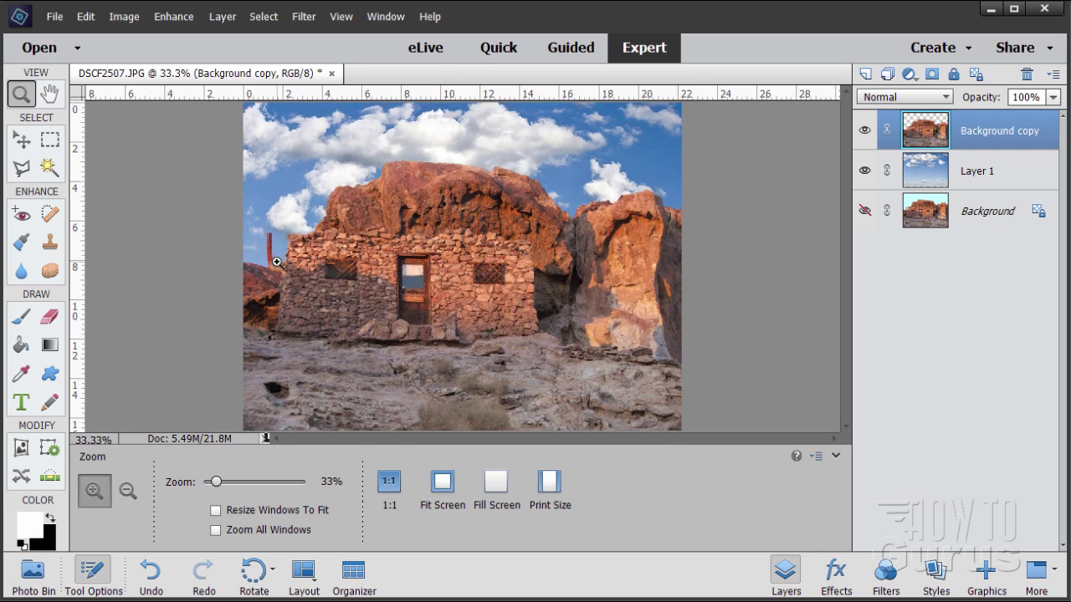
left_click(275, 263)
left_click(256, 260)
left_click(256, 259)
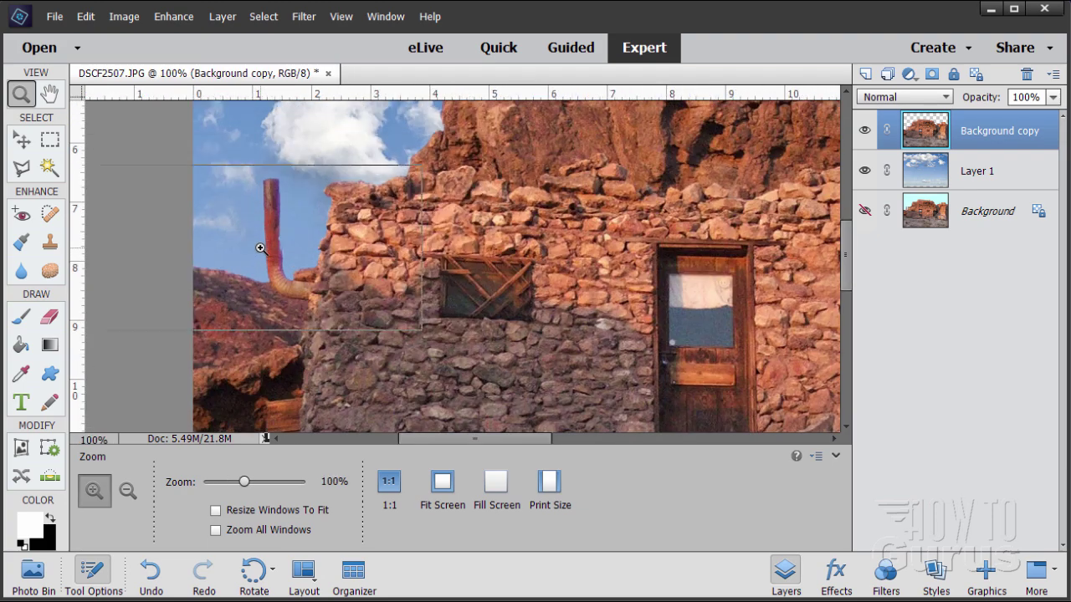
left_click(266, 245)
left_click(293, 225)
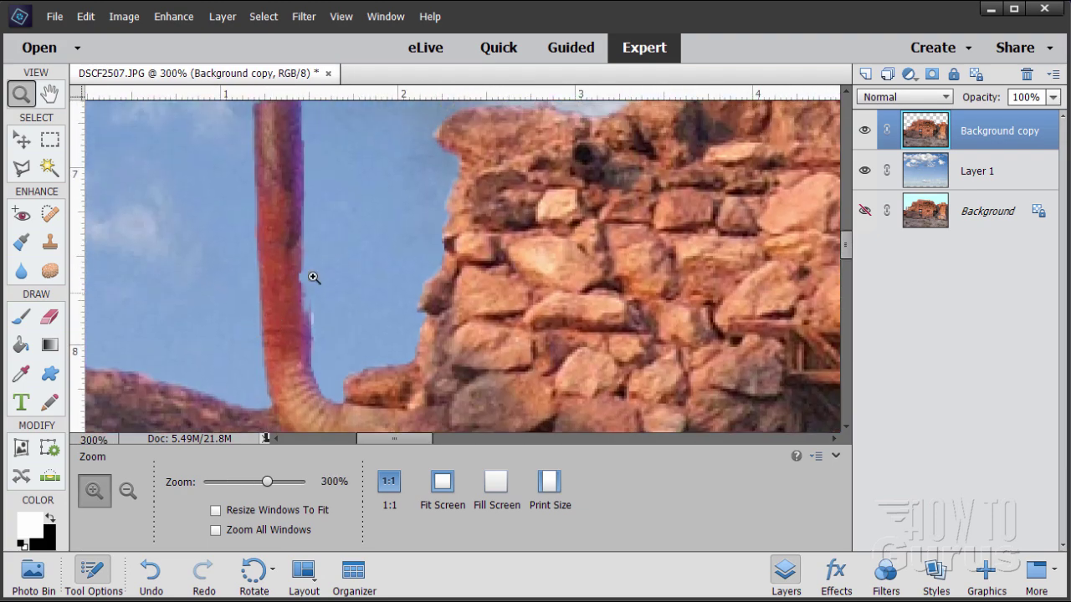
left_click(922, 220)
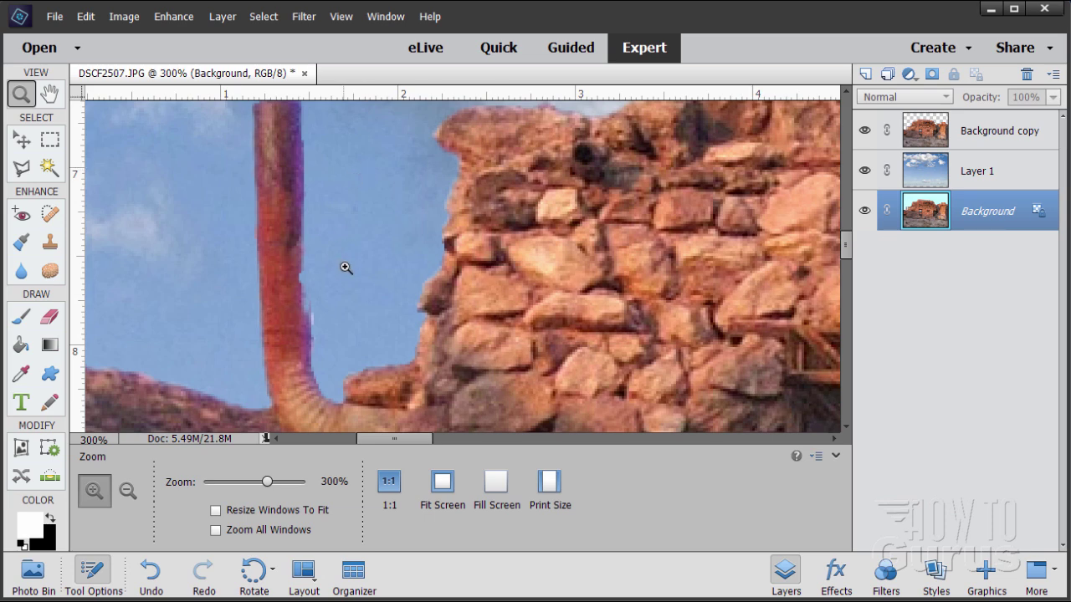
left_click(50, 242)
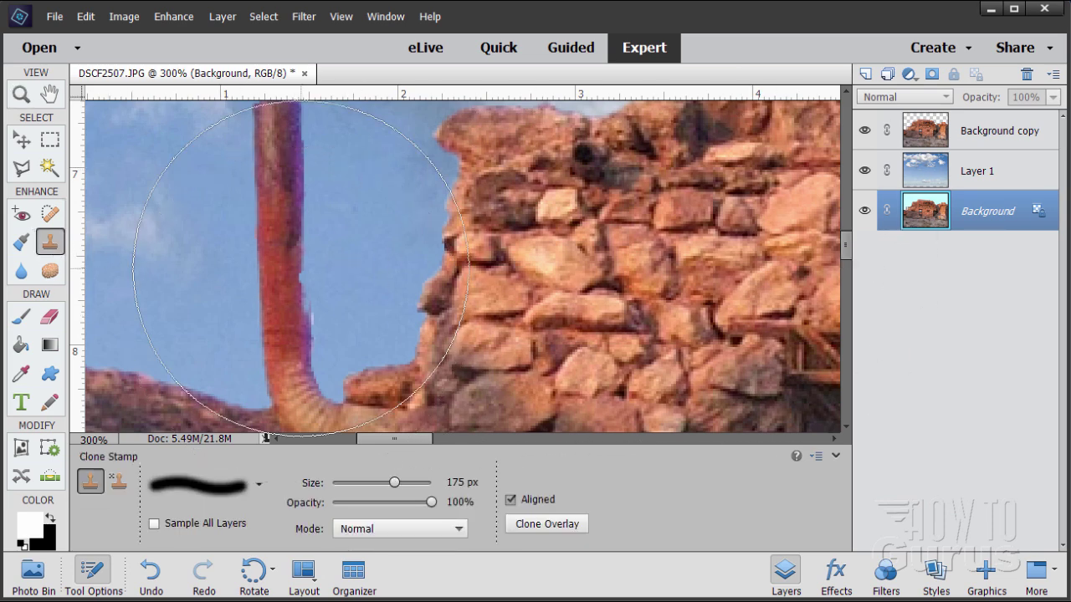
left_click_drag(393, 485, 343, 483)
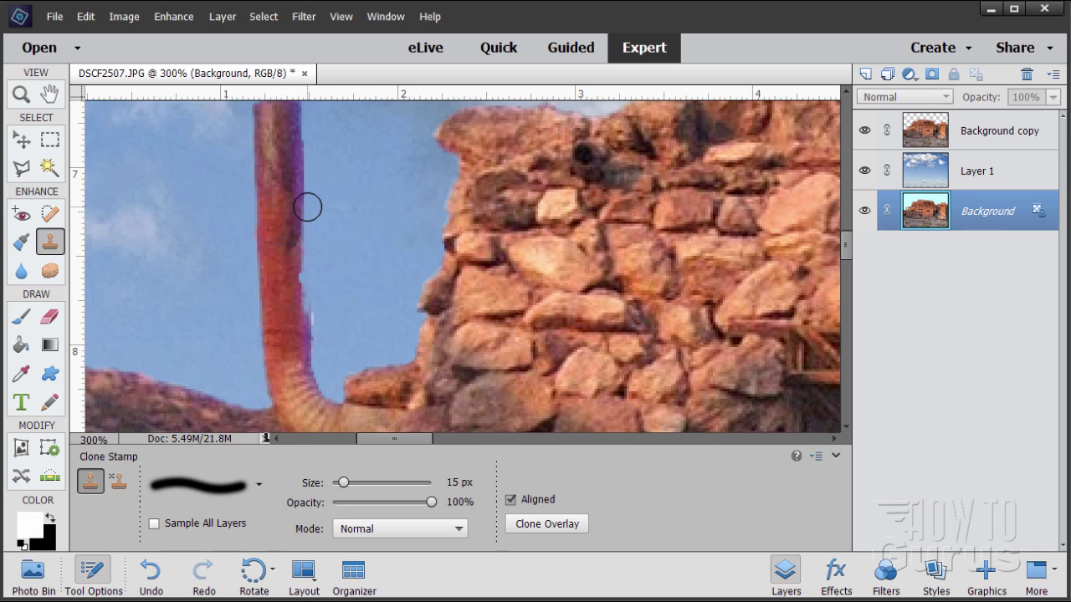
key("alt")
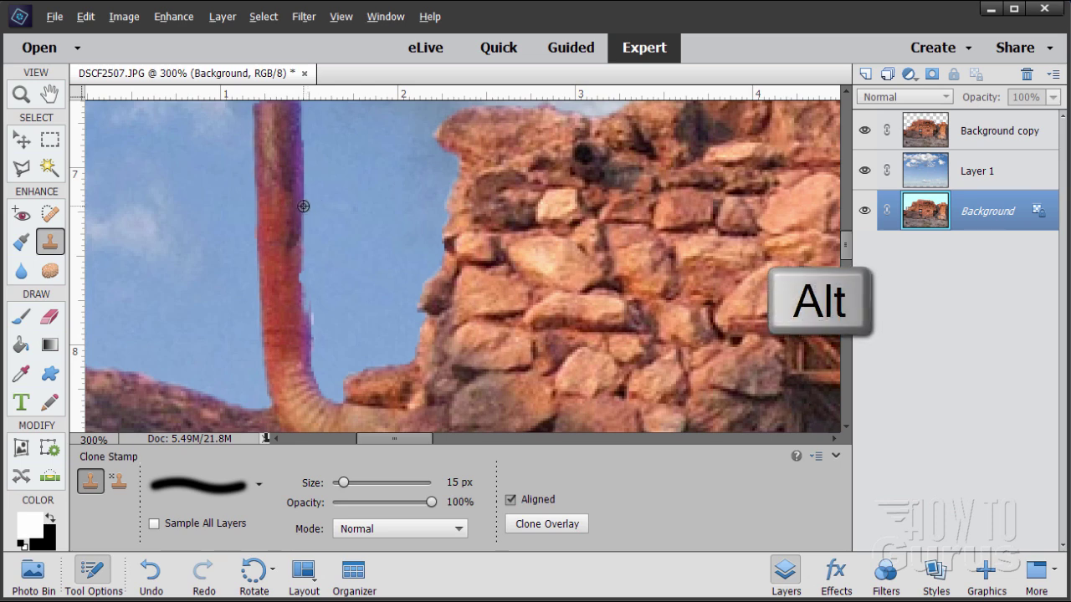
left_click(302, 206, "alt")
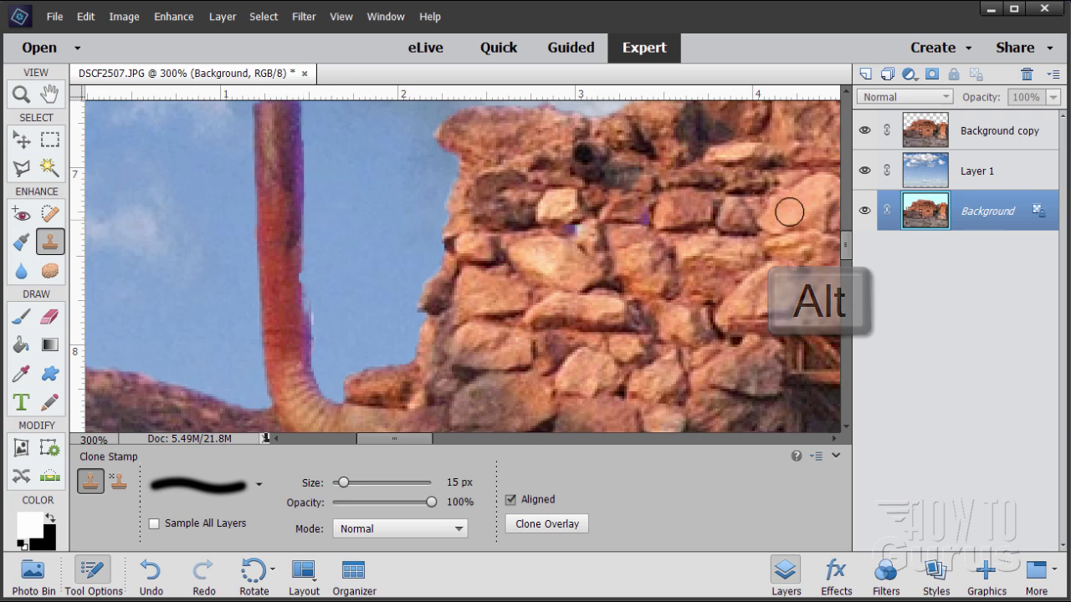
- Clone the pipe's missing edge onto the Background copy layer and erase the pale fringe left beside it
left_click(931, 137)
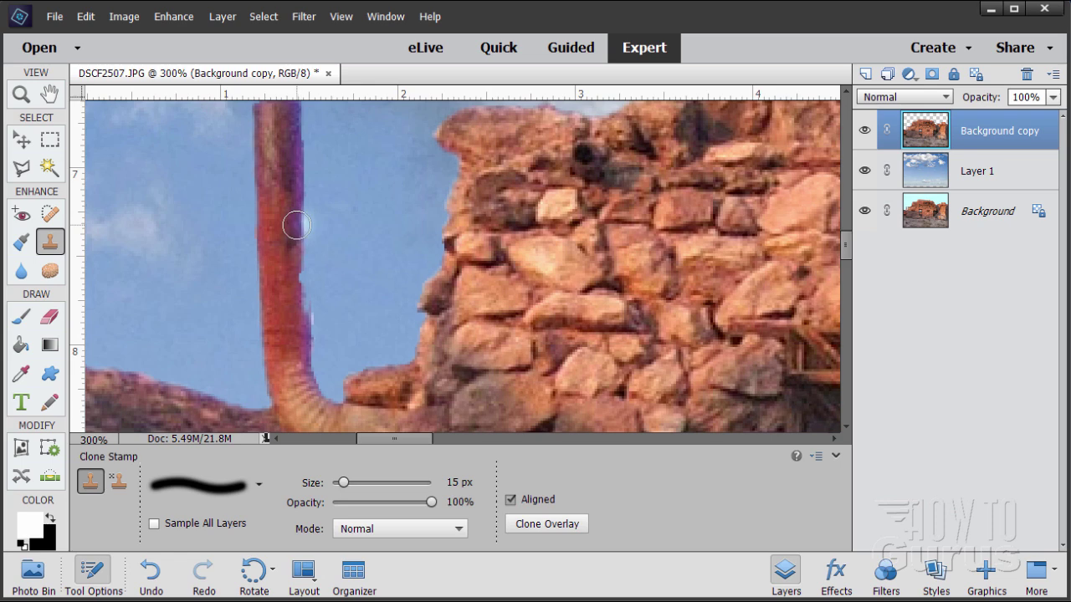
left_click_drag(296, 224, 297, 351)
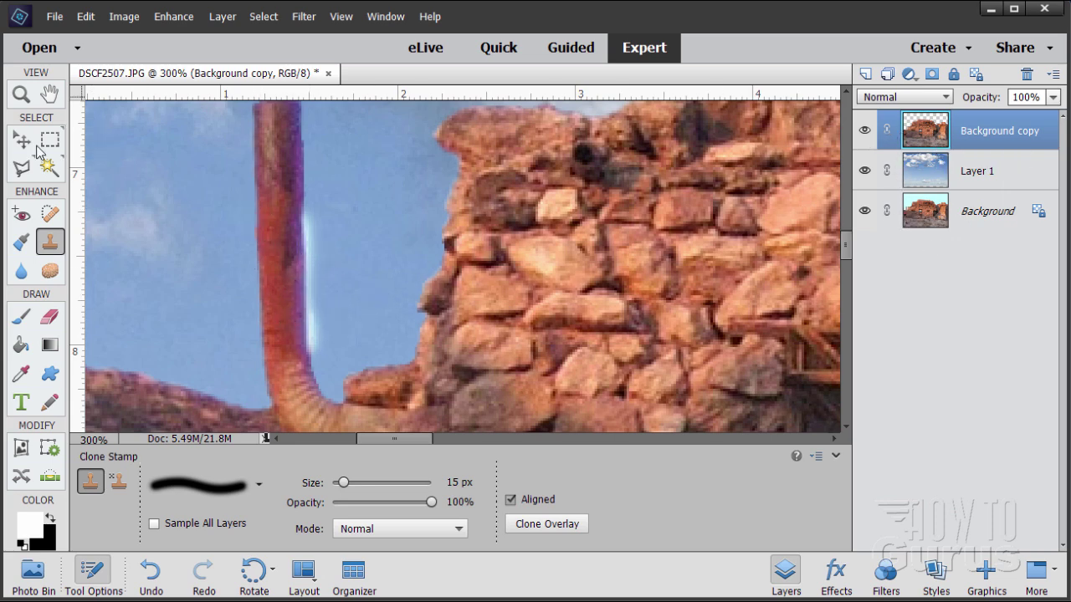
left_click(49, 316)
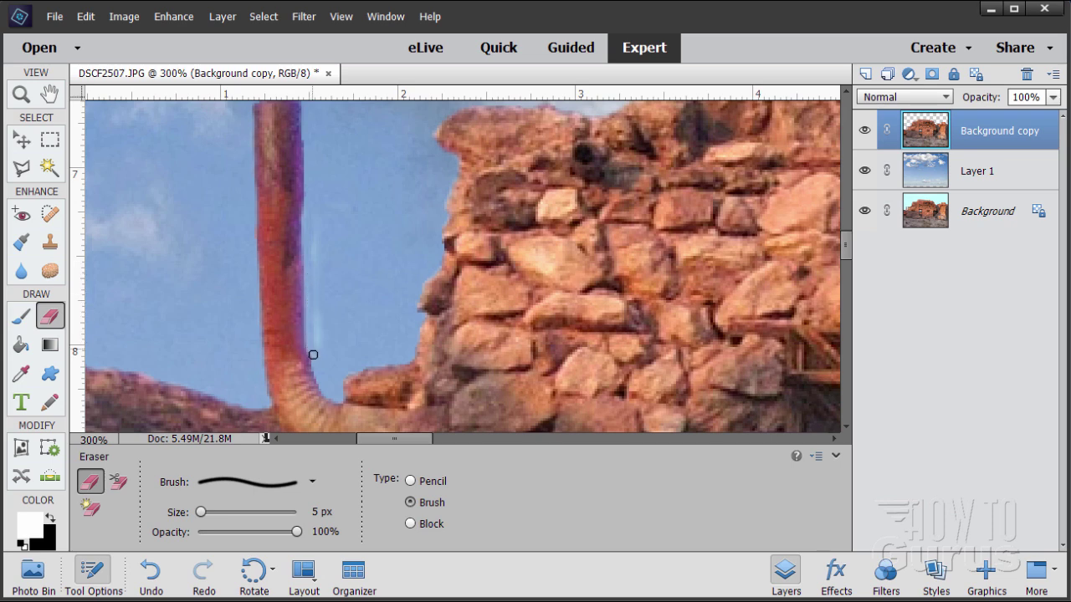
left_click_drag(314, 266, 316, 212)
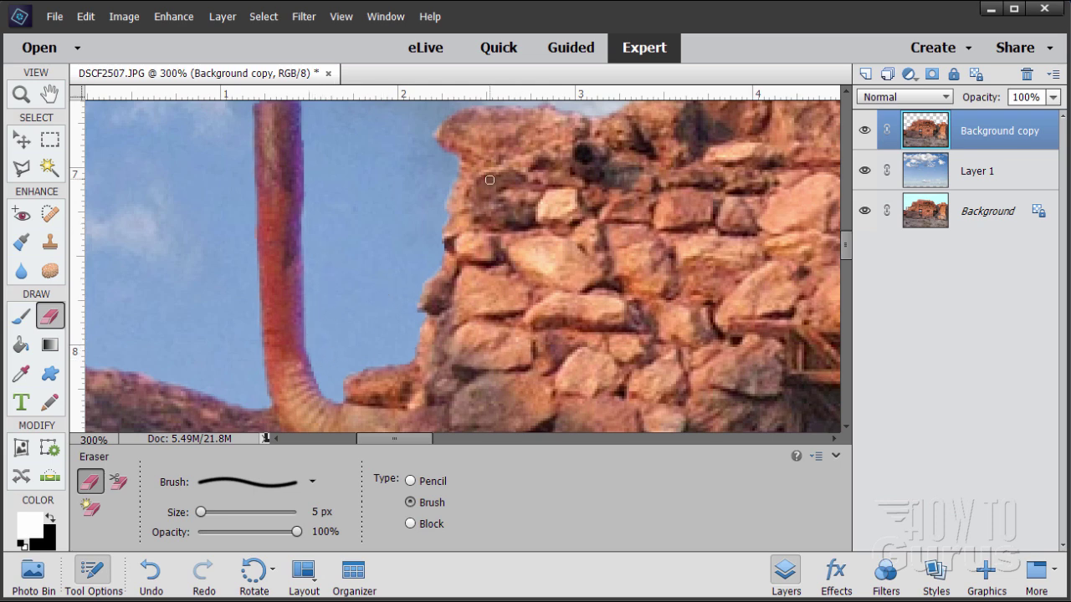
left_click(22, 95)
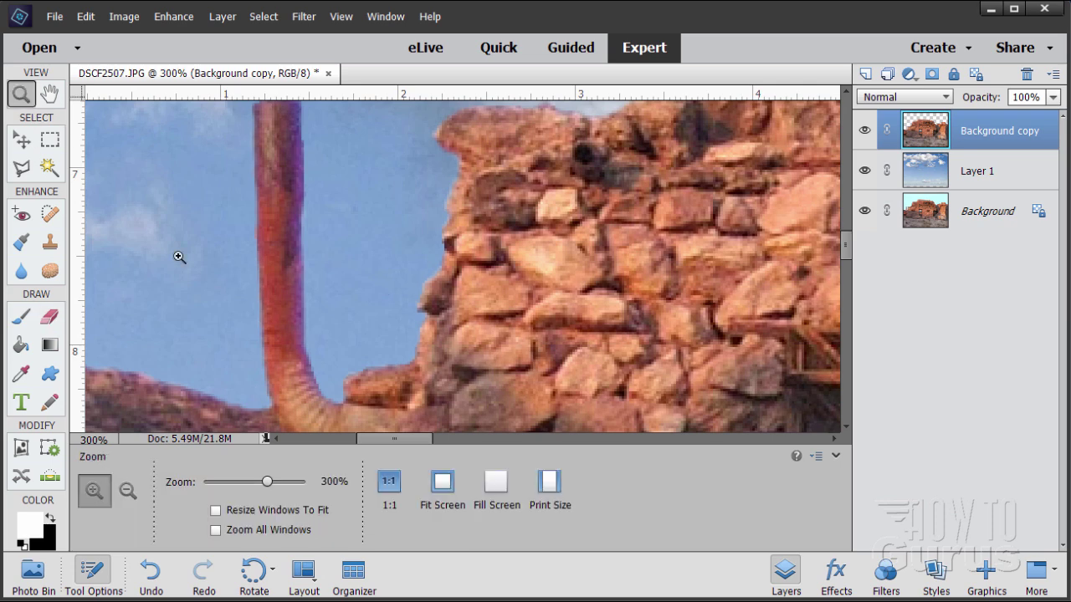
left_click(442, 482)
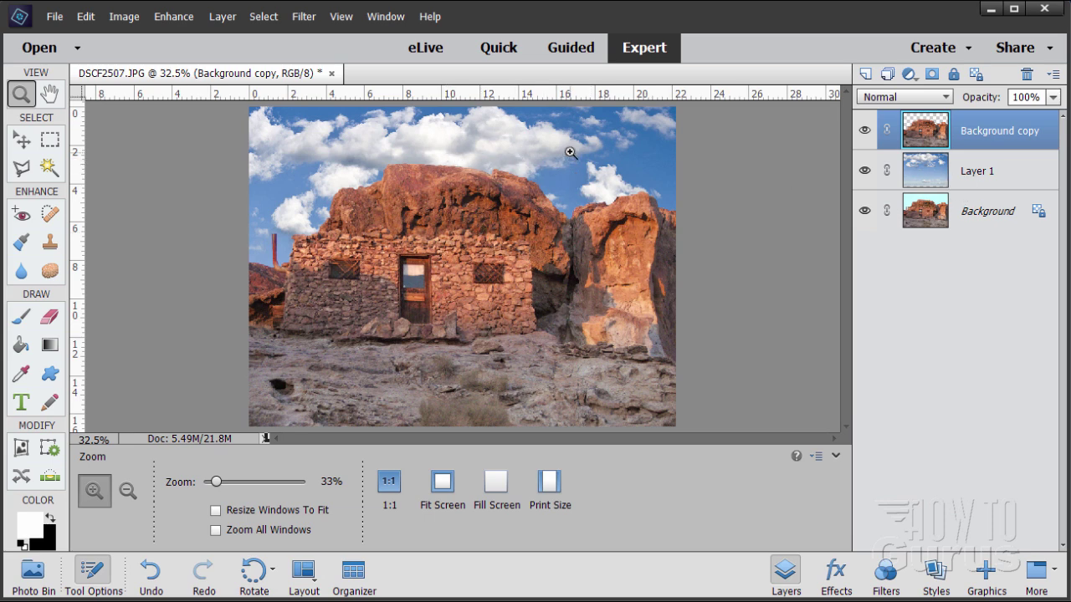
- Add a Photo Filter adjustment layer above Layer 1, clipped so that it affects only the sky
left_click(977, 179)
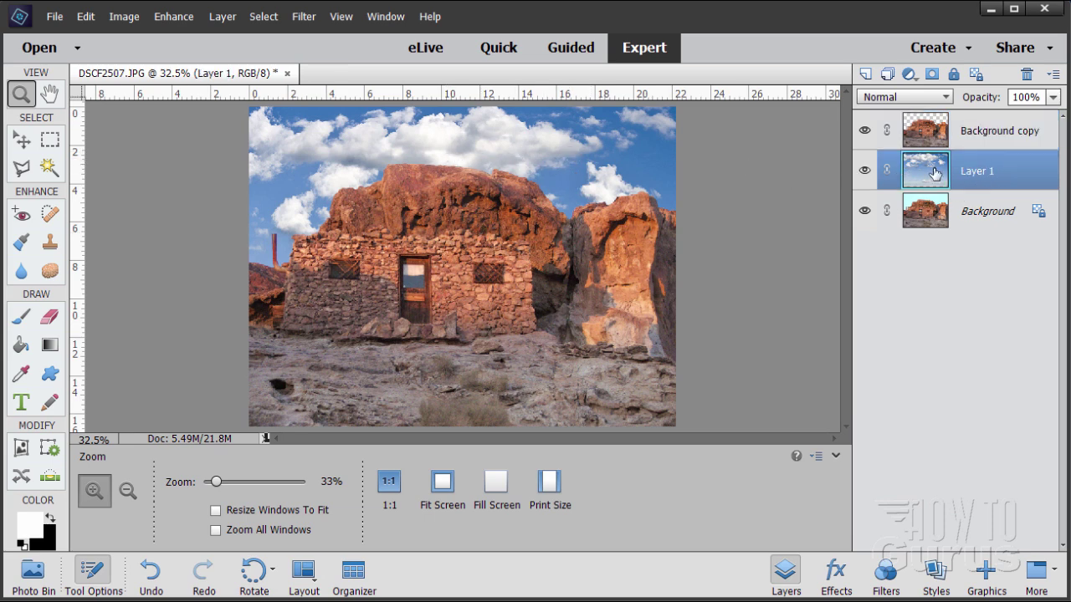
left_click(22, 142)
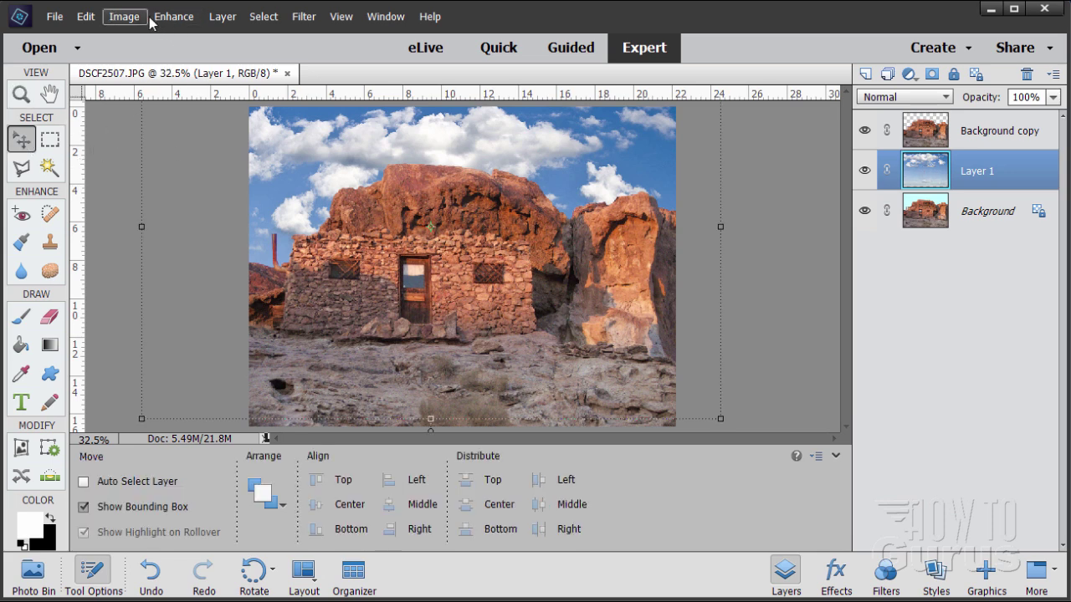
left_click(221, 16)
mouse_move(255, 149)
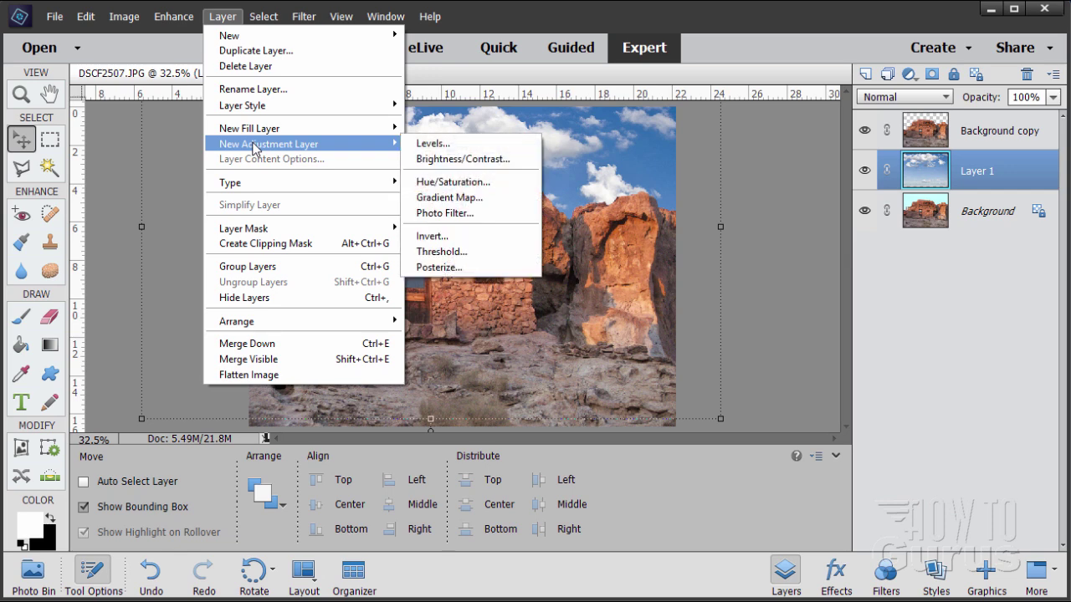
left_click(431, 213)
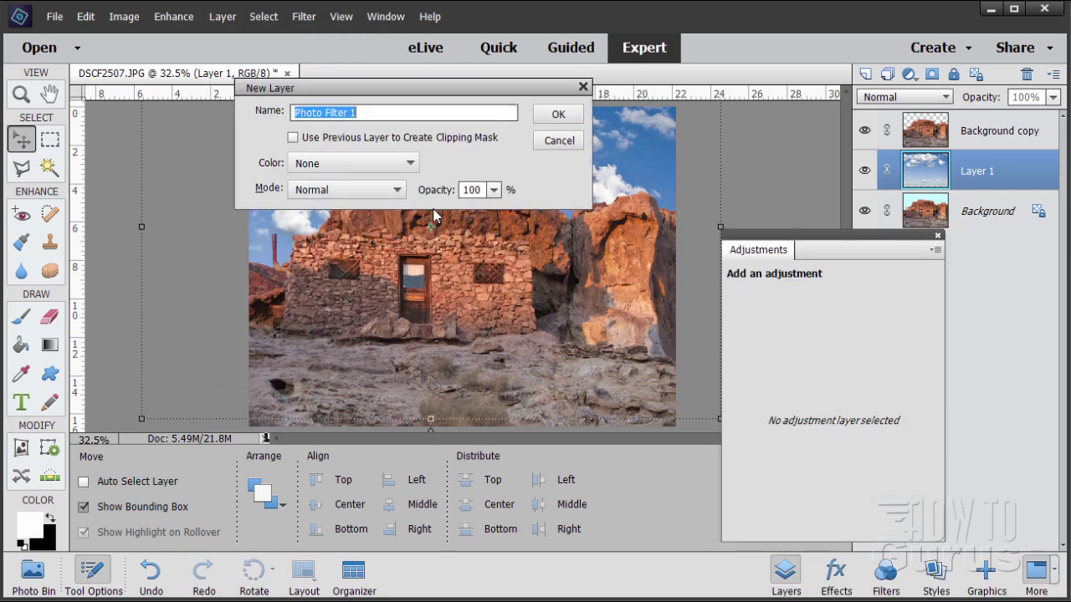
left_click(292, 138)
left_click(558, 114)
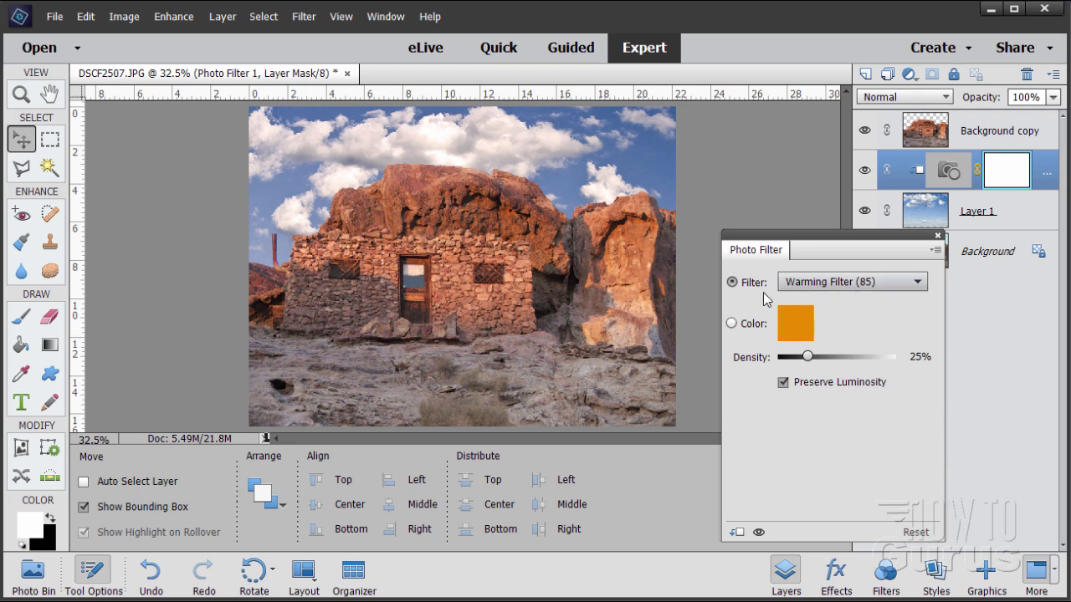
- Try Warming Filter (LBA) and Warming Filter (81) on the sky, and return to Warming Filter (85)
left_click(886, 286)
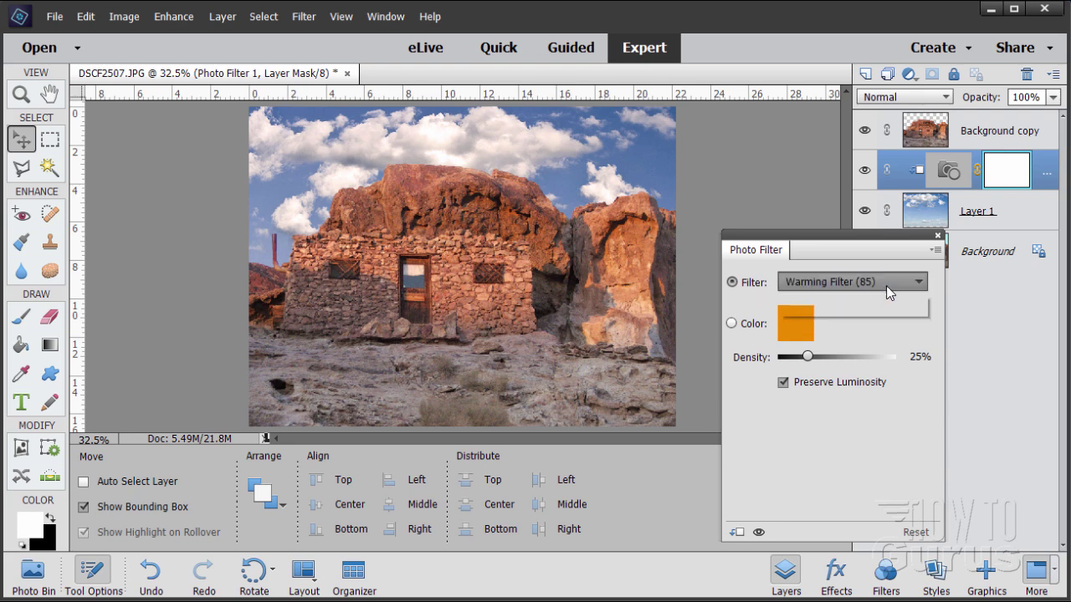
left_click(881, 313)
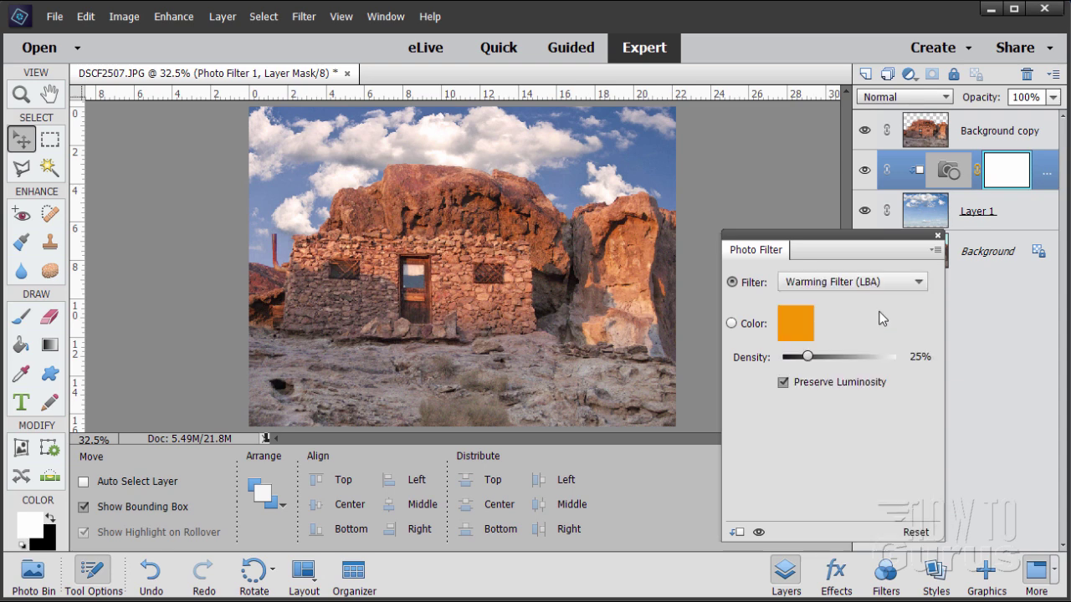
left_click(883, 289)
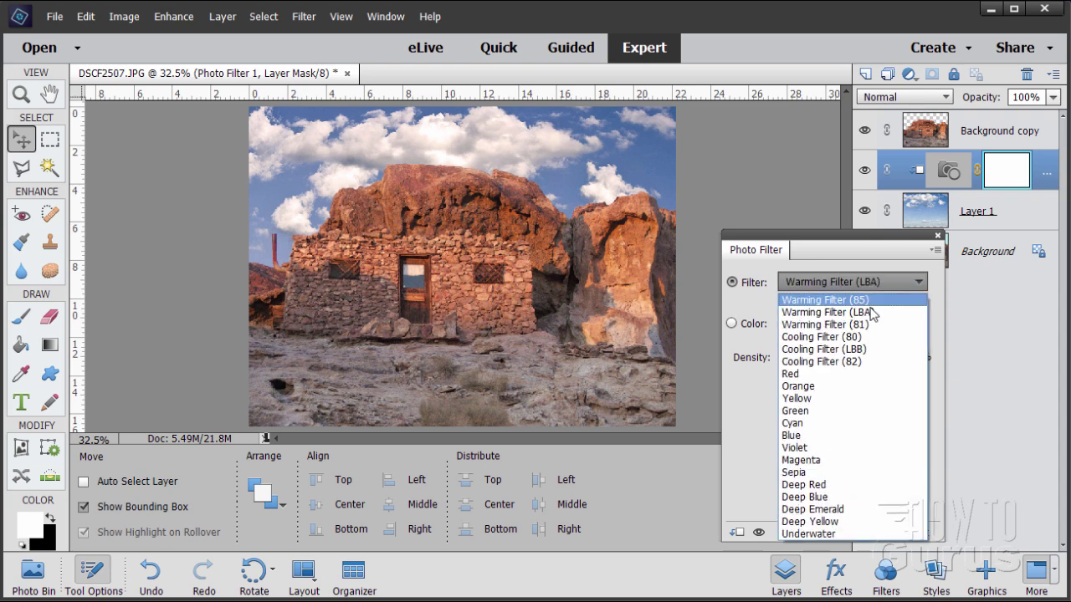
left_click(870, 326)
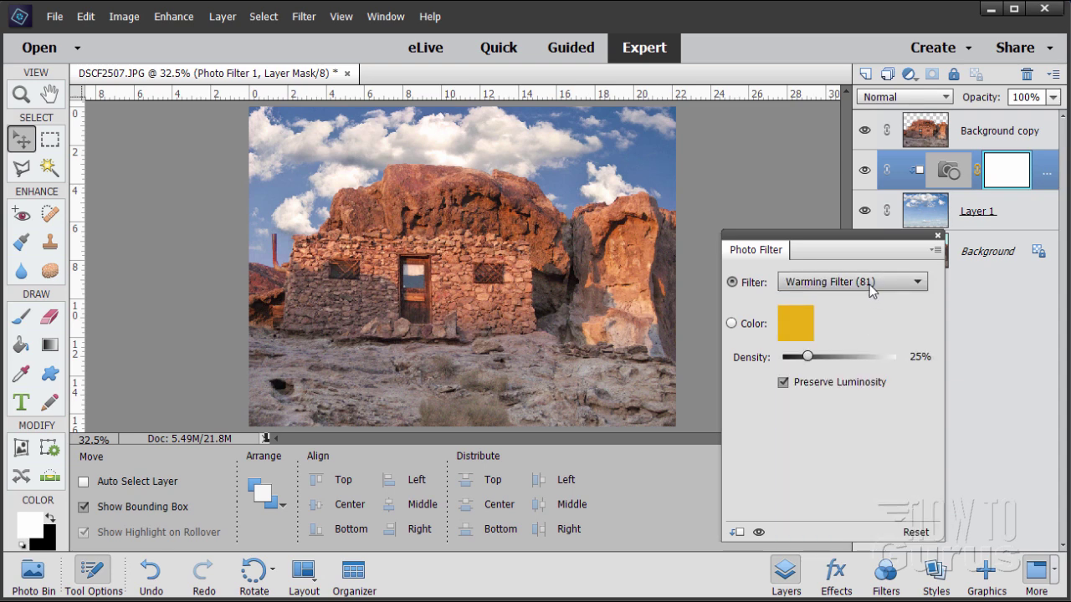
left_click(872, 283)
left_click(857, 302)
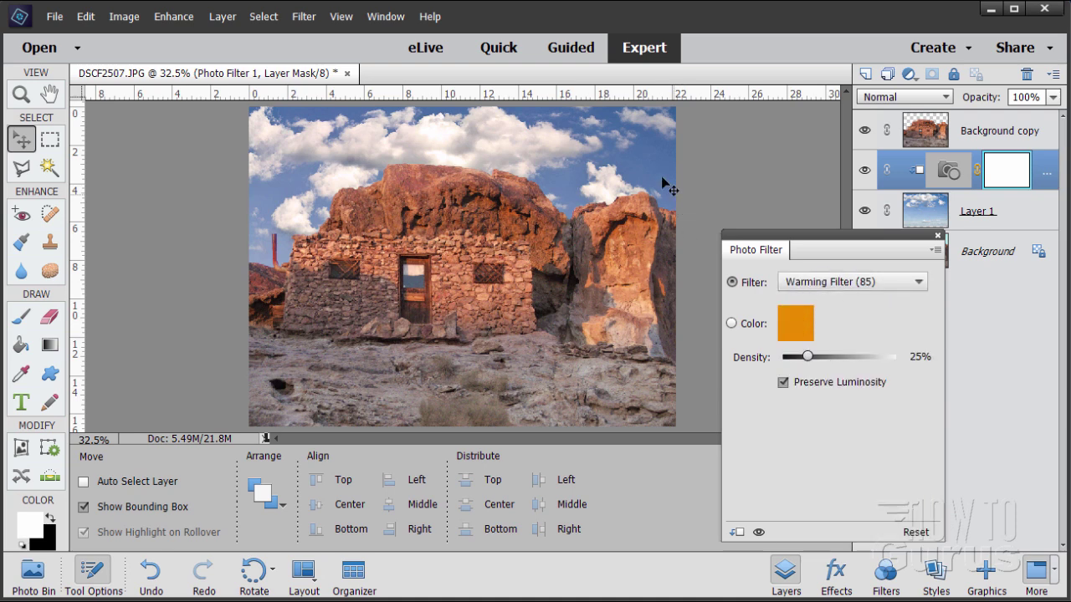
- Set the Photo Filter's density to 30% and toggle the adjustment layer off and on to compare the sky
mouse_move(808, 357)
left_mouse_down()
mouse_move(829, 360)
mouse_move(782, 358)
mouse_move(814, 354)
left_mouse_up()
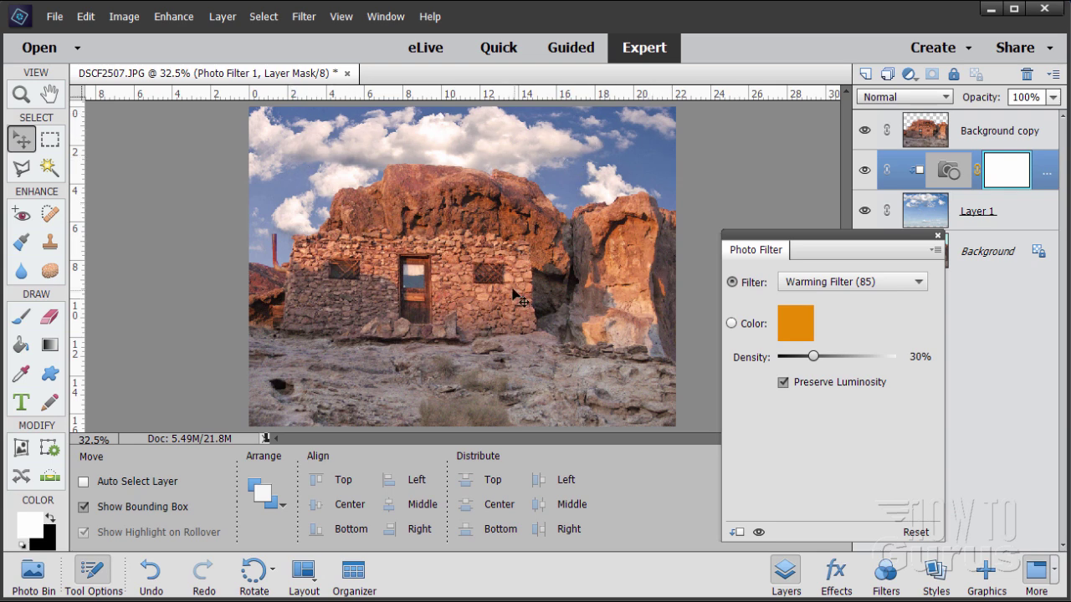
left_click(939, 236)
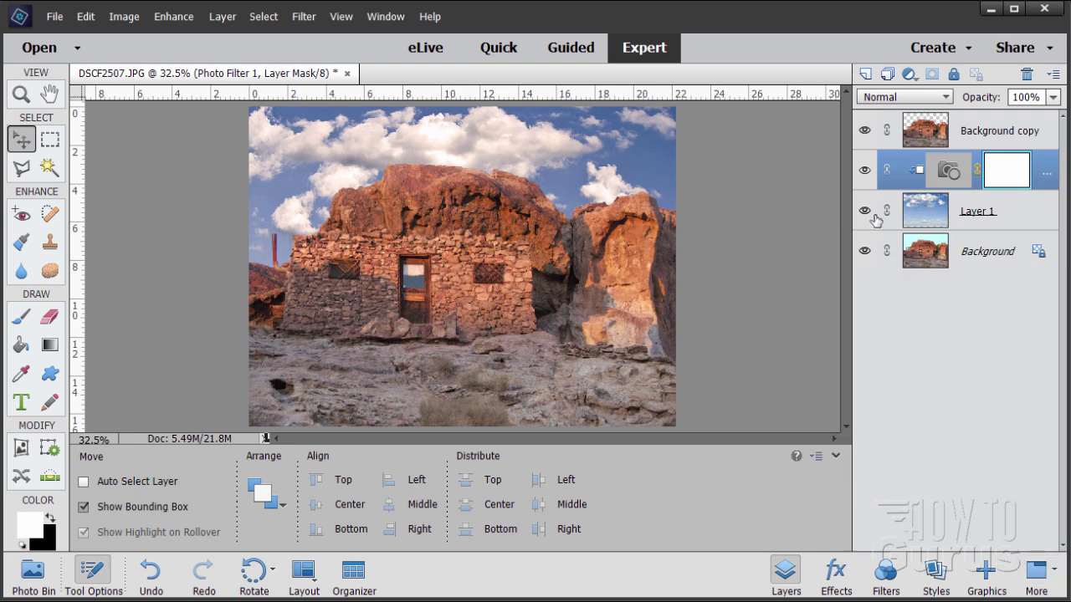
left_click(865, 171)
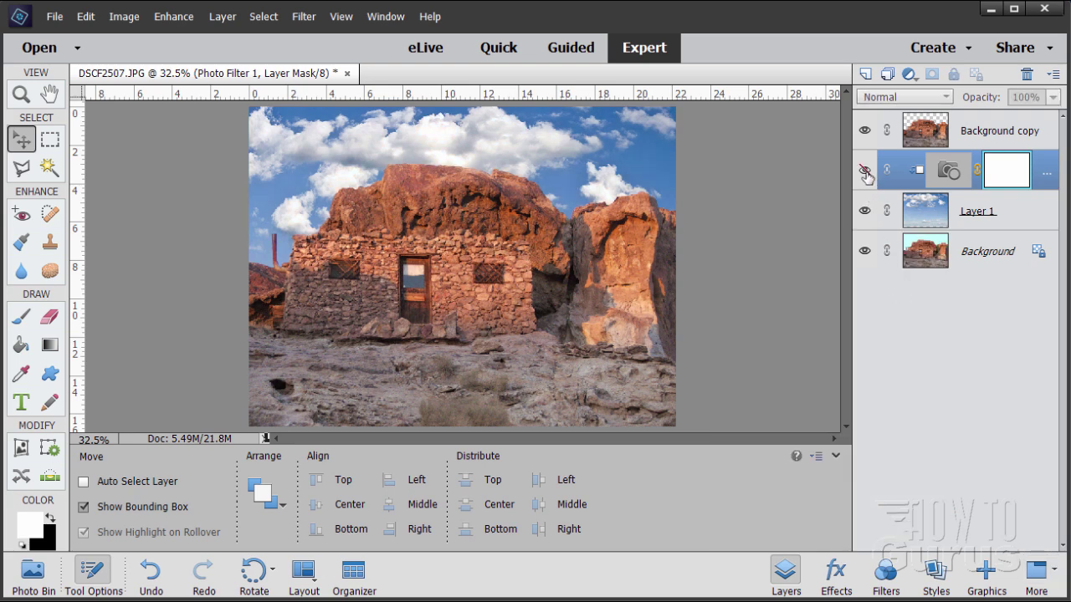
left_click(865, 172)
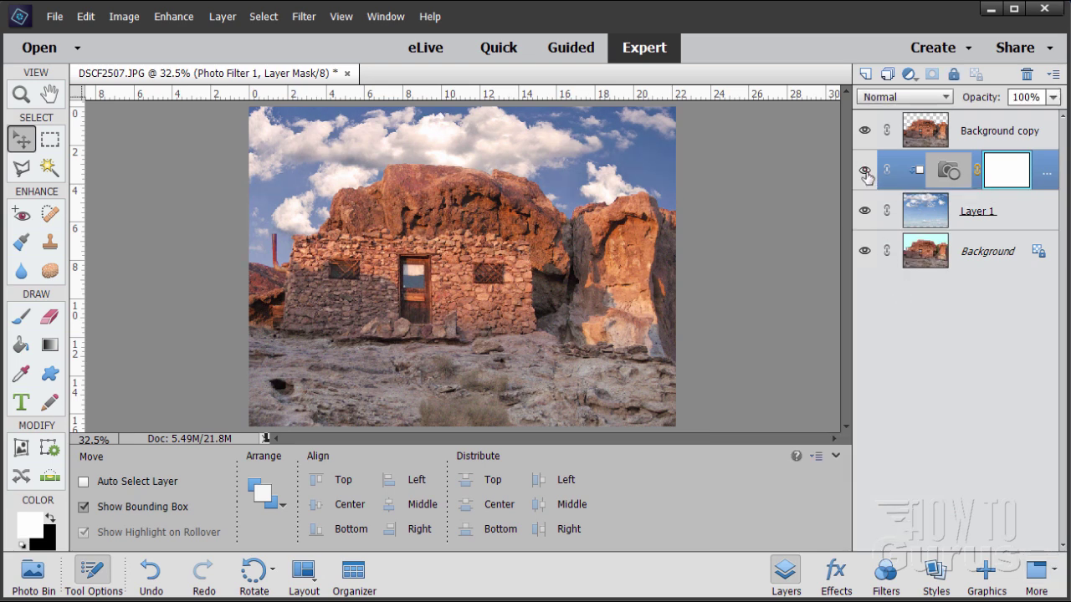
left_click(865, 172)
left_click(865, 172)
left_click(865, 172)
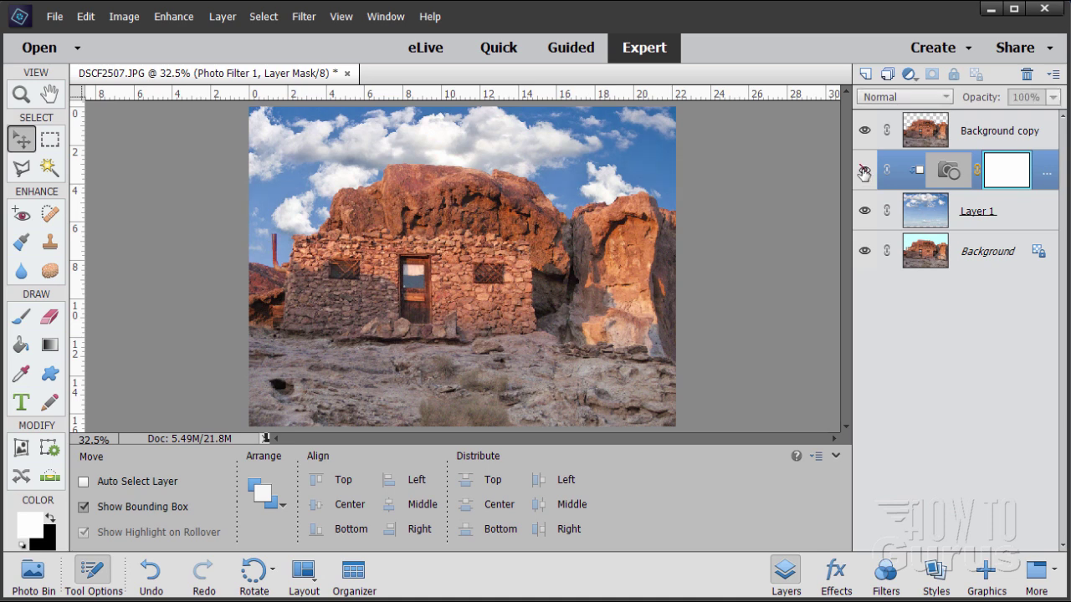
left_click(864, 172)
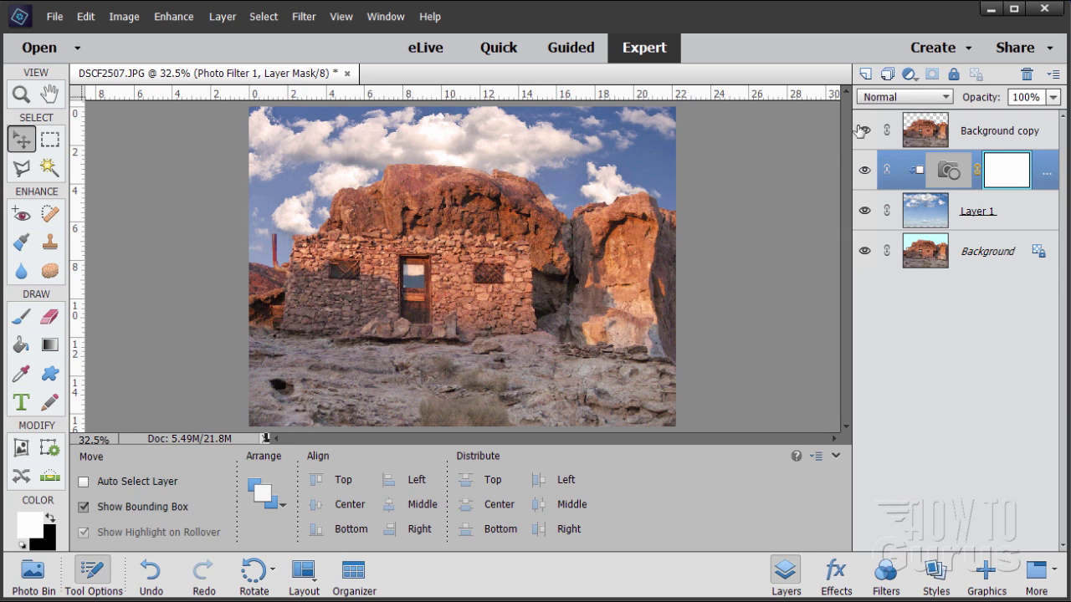
left_click(50, 319)
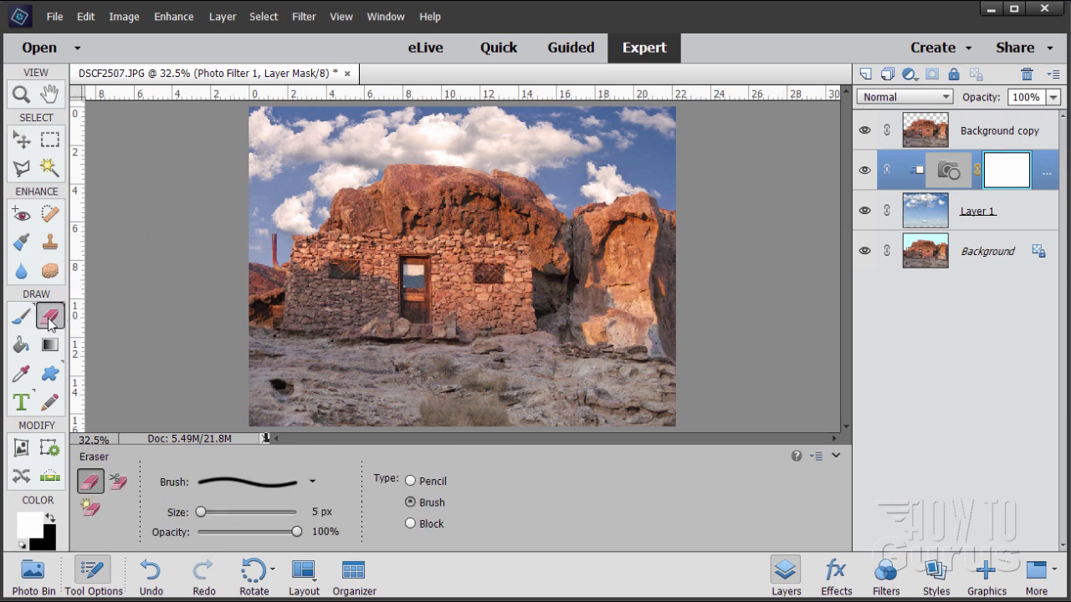
left_click(117, 484)
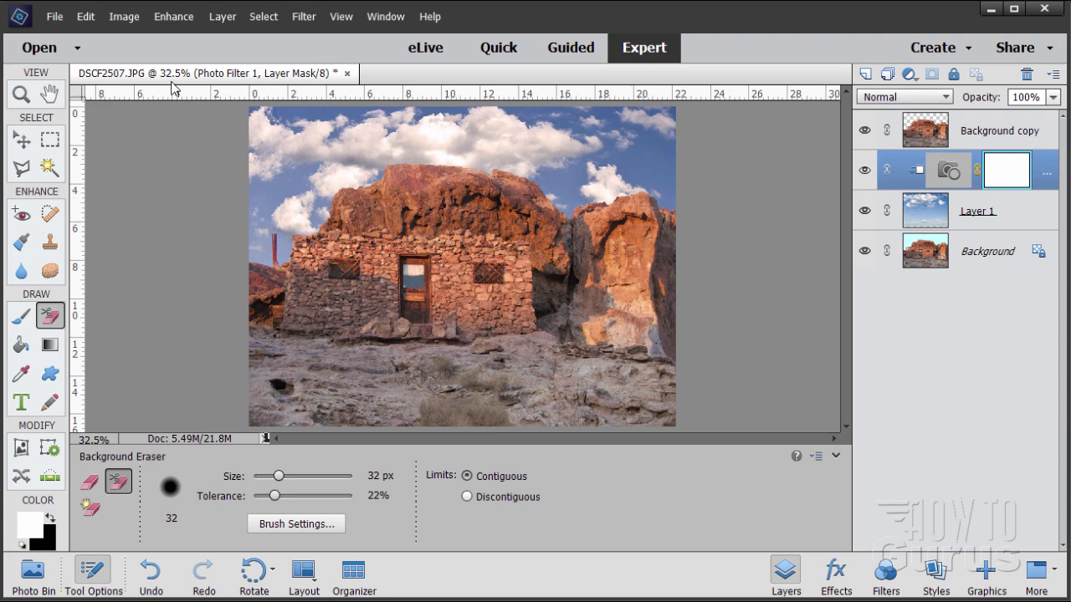
- Float DSCF2507.JPG in its own enlarged window and zoom in to examine the finished composite
left_click_drag(168, 81, 280, 37)
left_click_drag(552, 389, 874, 579)
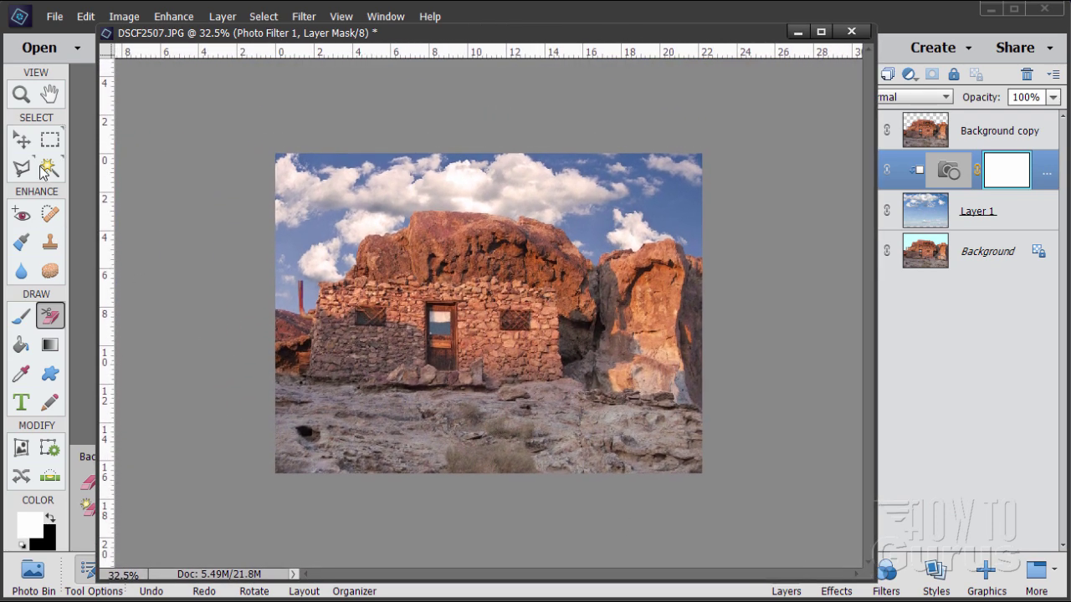
left_click(21, 97)
left_click(551, 284)
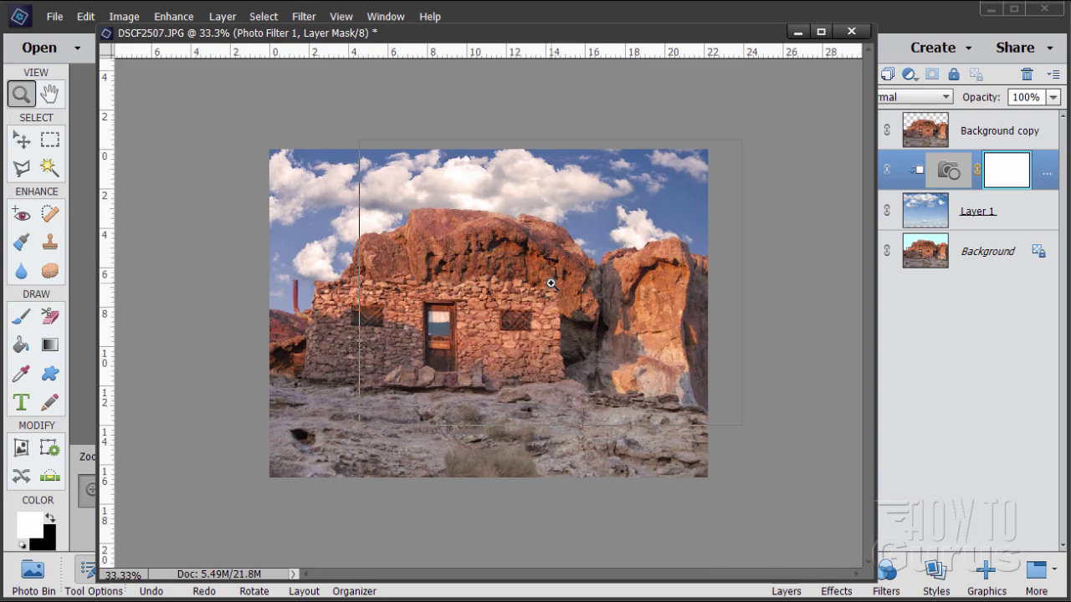
- Duplicate the original Background layer and move the duplicate to the top of the layer stack, above Background copy
left_click(550, 281)
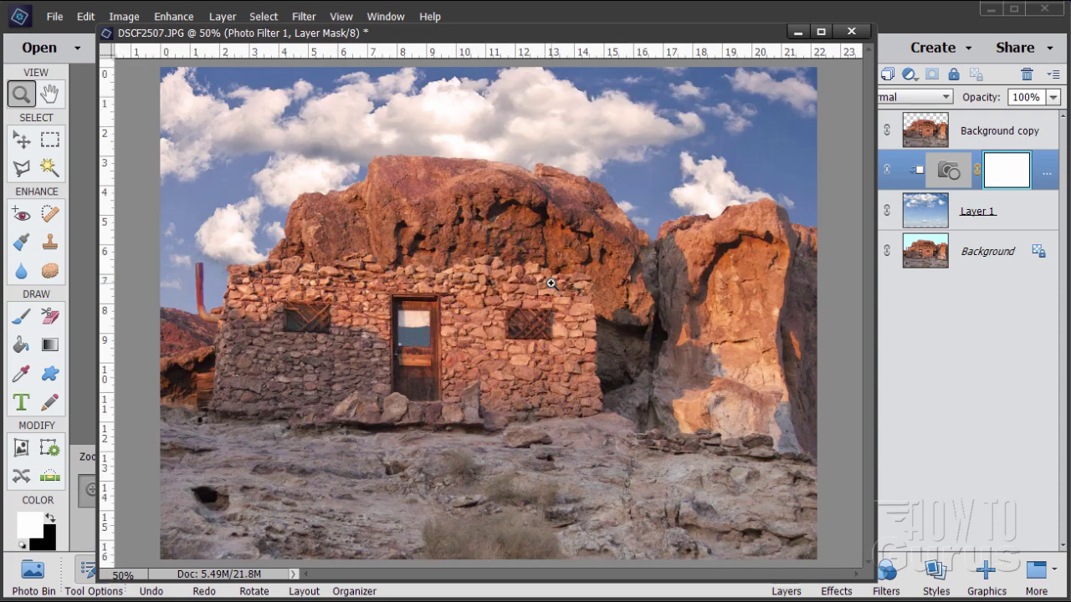
left_click(21, 140)
left_click_drag(585, 36, 545, 30)
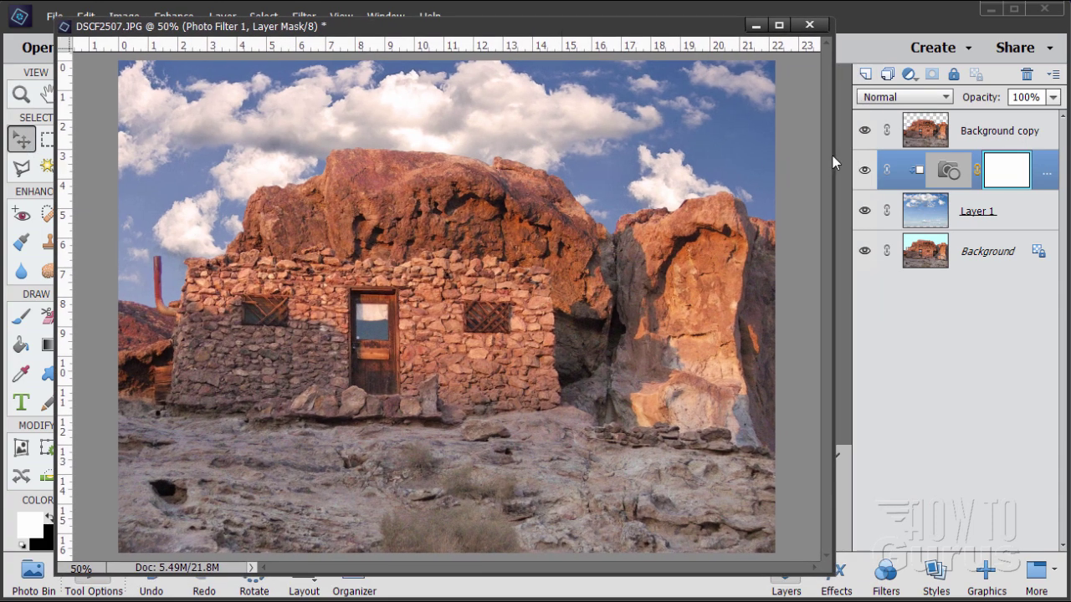
left_click(926, 256)
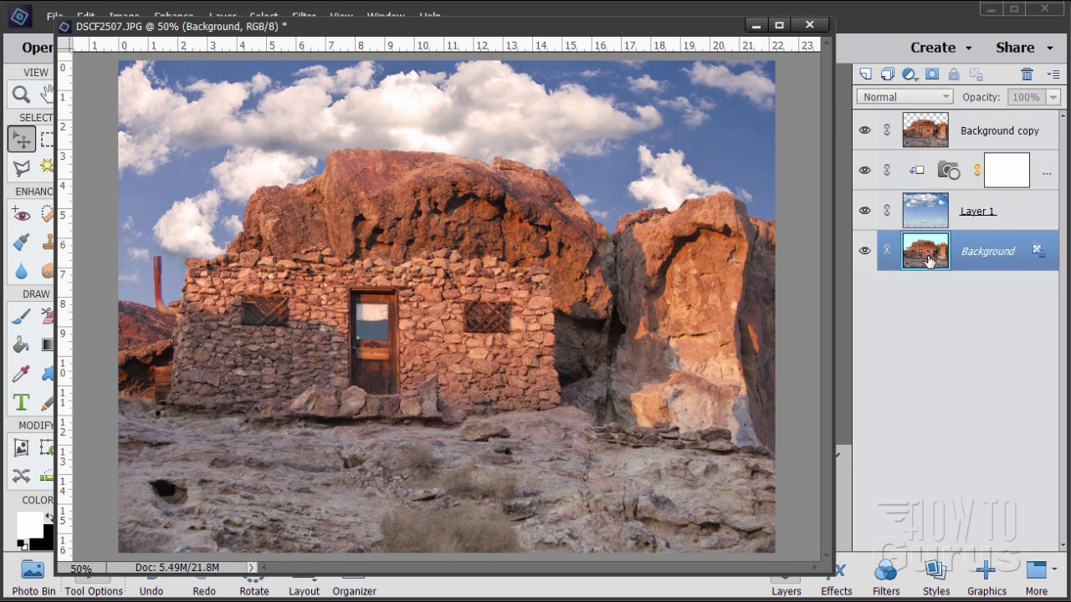
left_click_drag(926, 256, 866, 73)
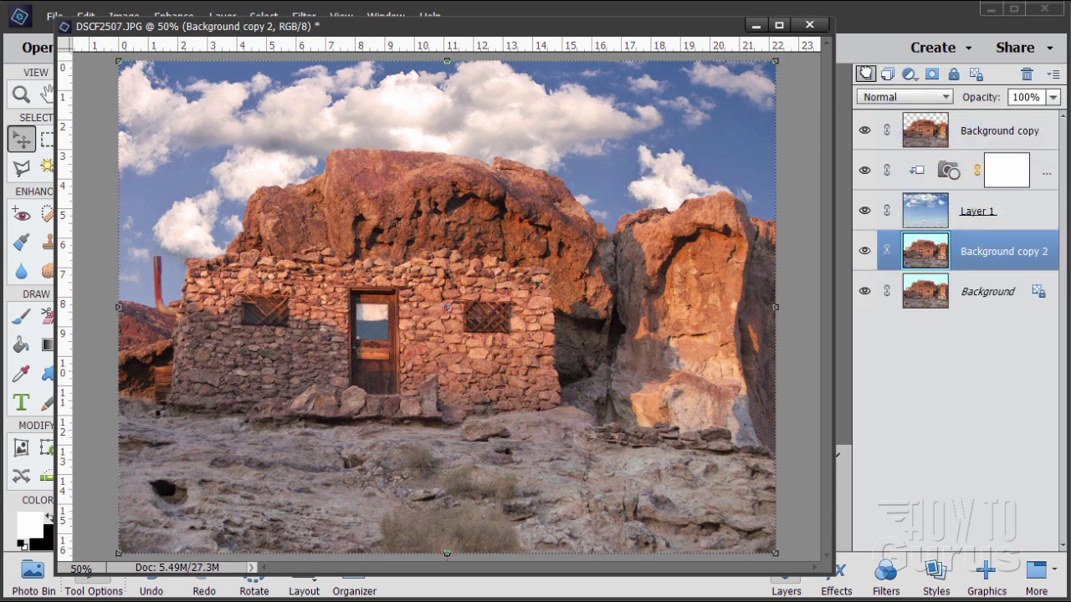
left_click_drag(956, 251, 925, 120)
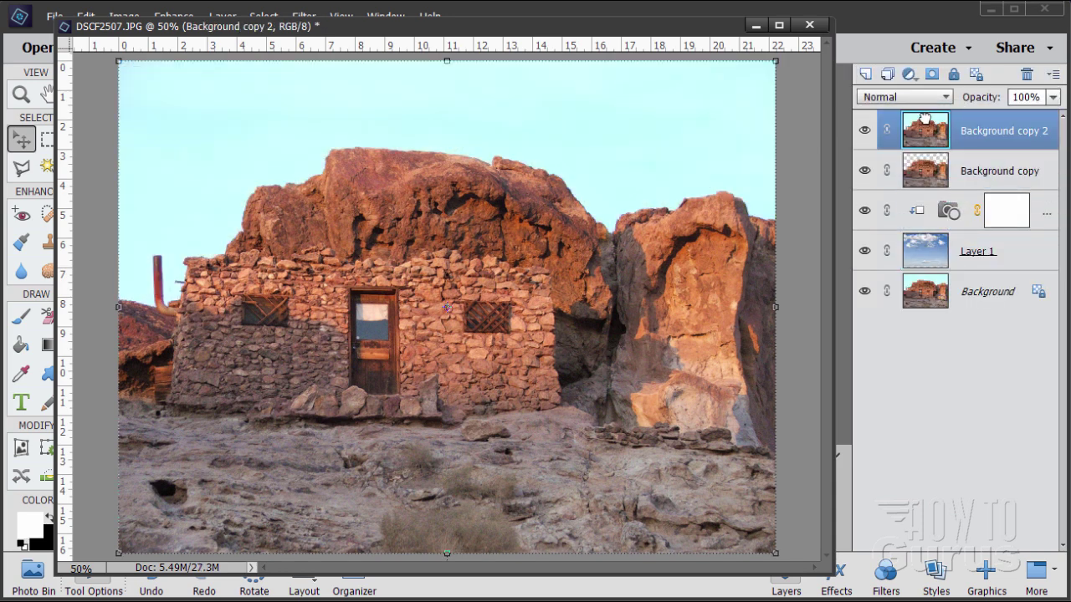
- Toggle the visibility of Background copy 2 to compare the original photo with the composite, leaving the layer hidden
left_click(865, 134)
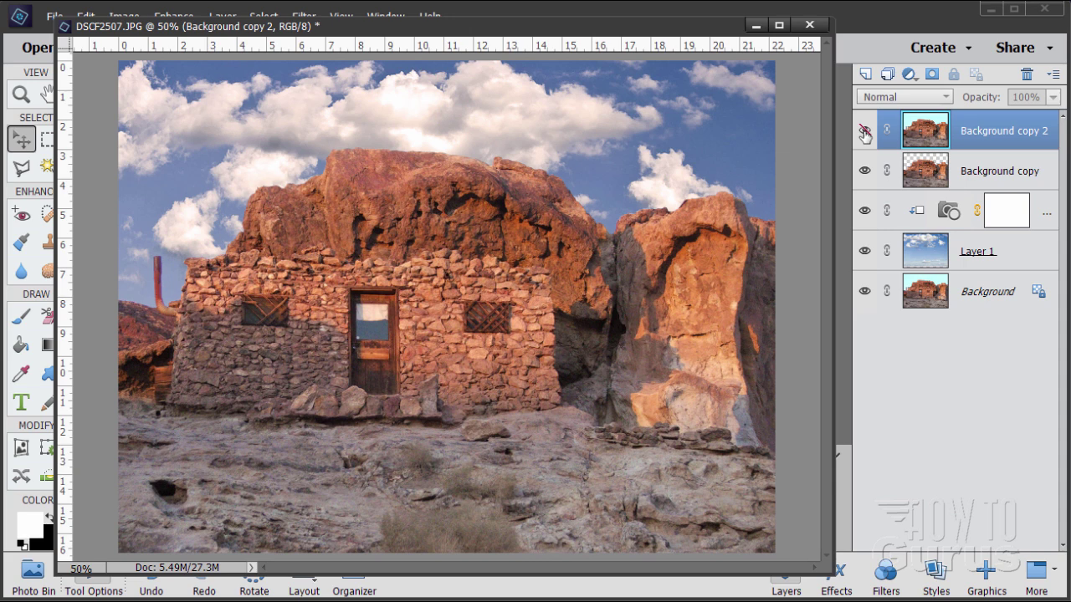
left_click(865, 132)
left_click(865, 131)
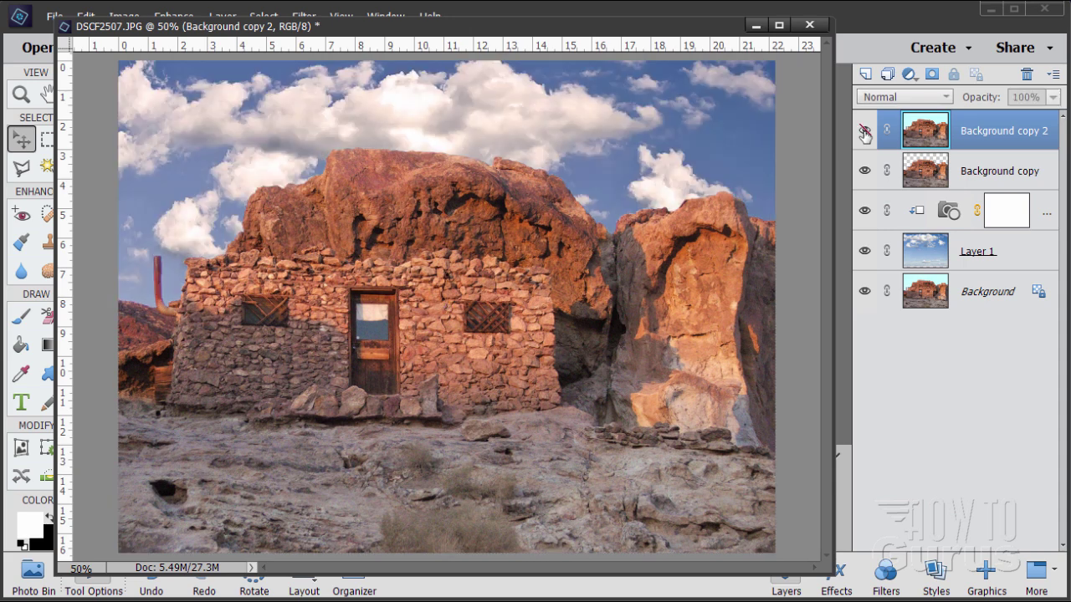